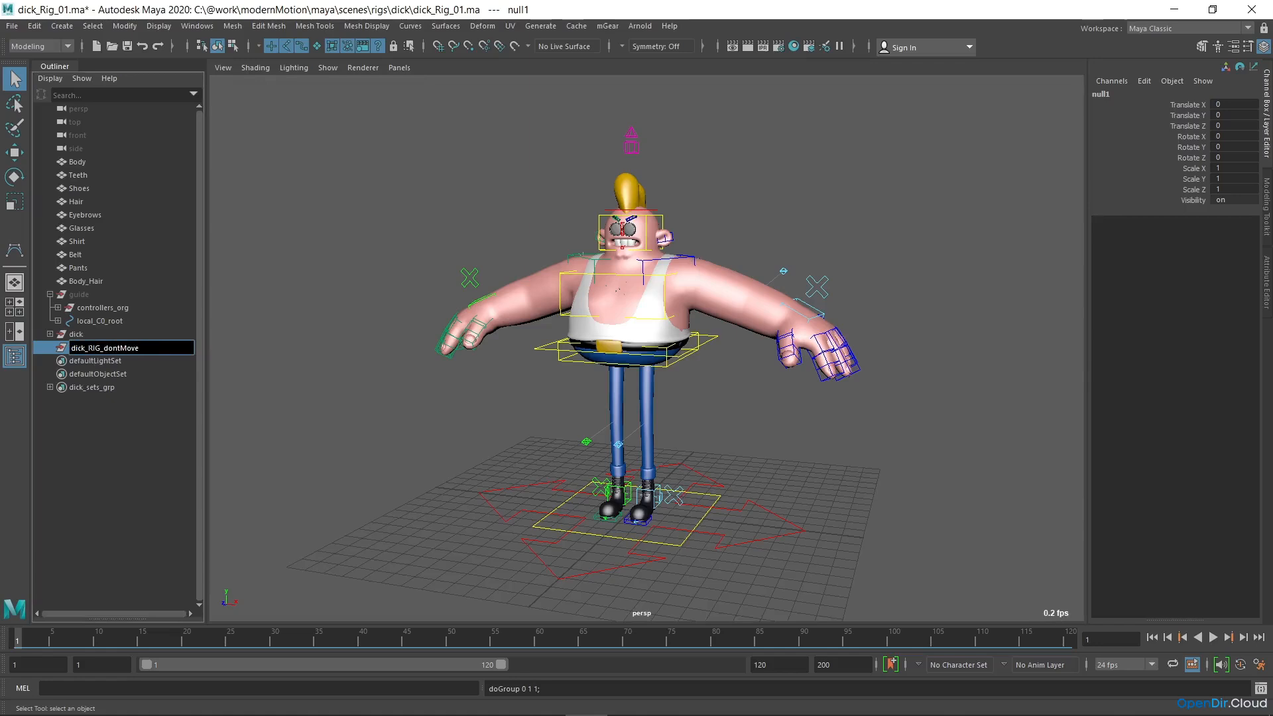
- Name the first empty group dick_RIG_dontMove_GRP and create a second empty group named geometry_GRP
text(GRP)
key(Return)
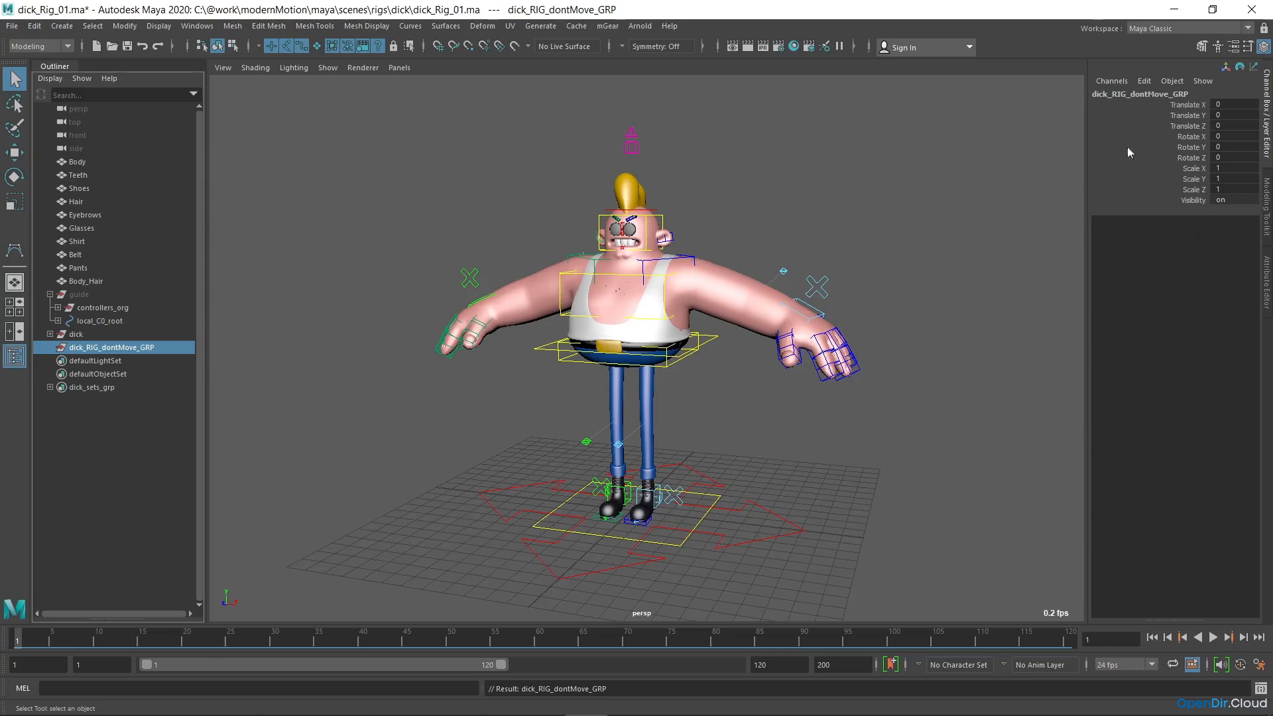
click(880, 248)
key(ctrl+g)
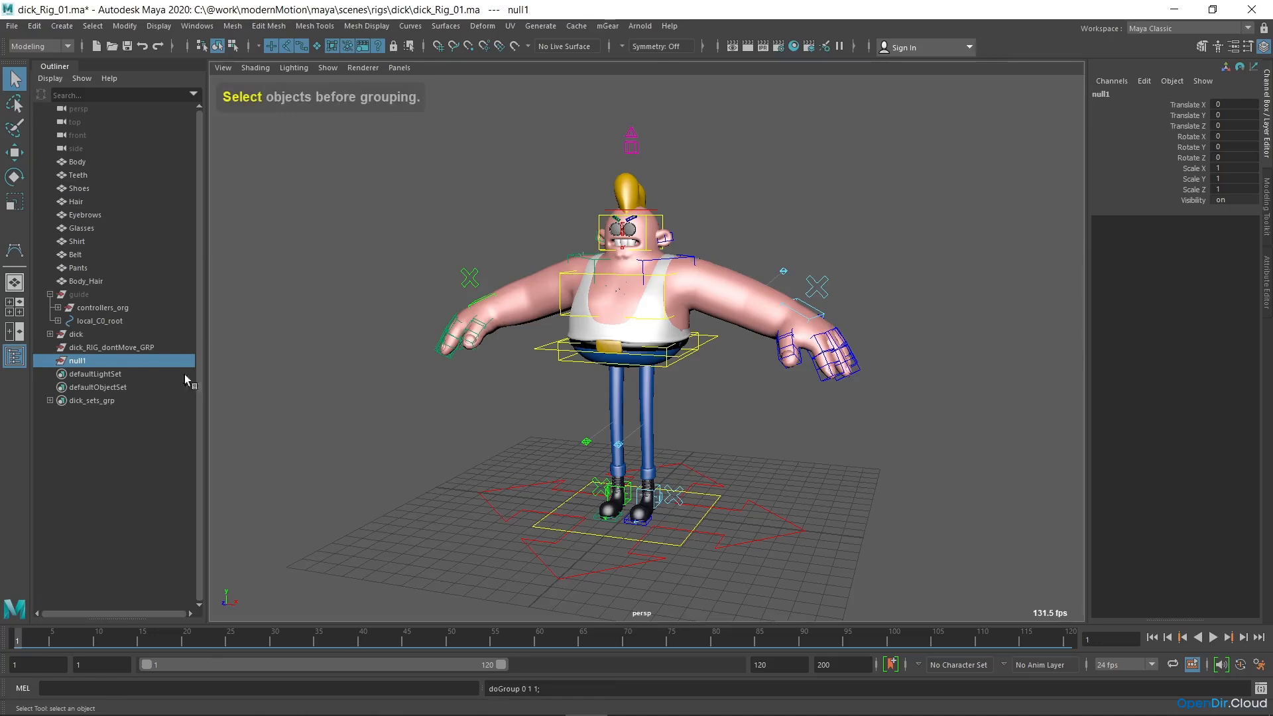
double_click(83, 361)
text(geometry_GRP)
key(Return)
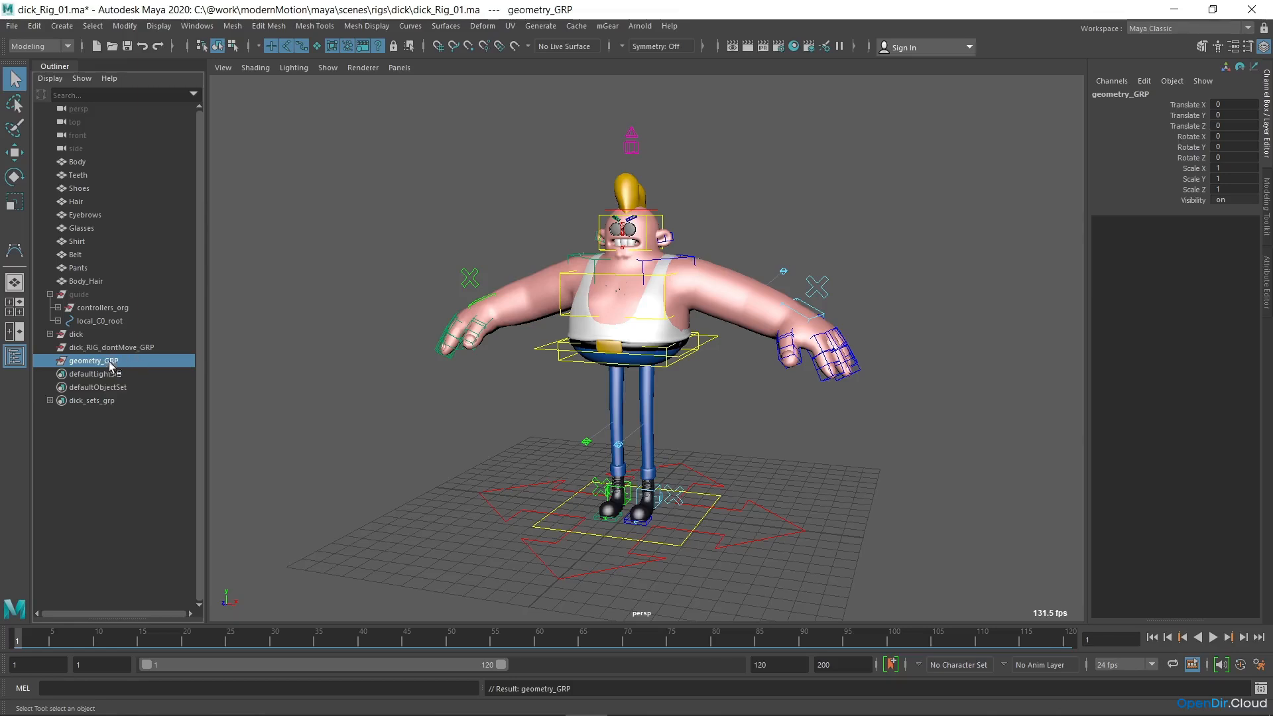
- Parent all the character meshes from Body through Body_Hair under geometry_GRP
click(92, 280)
shift+click(85, 161)
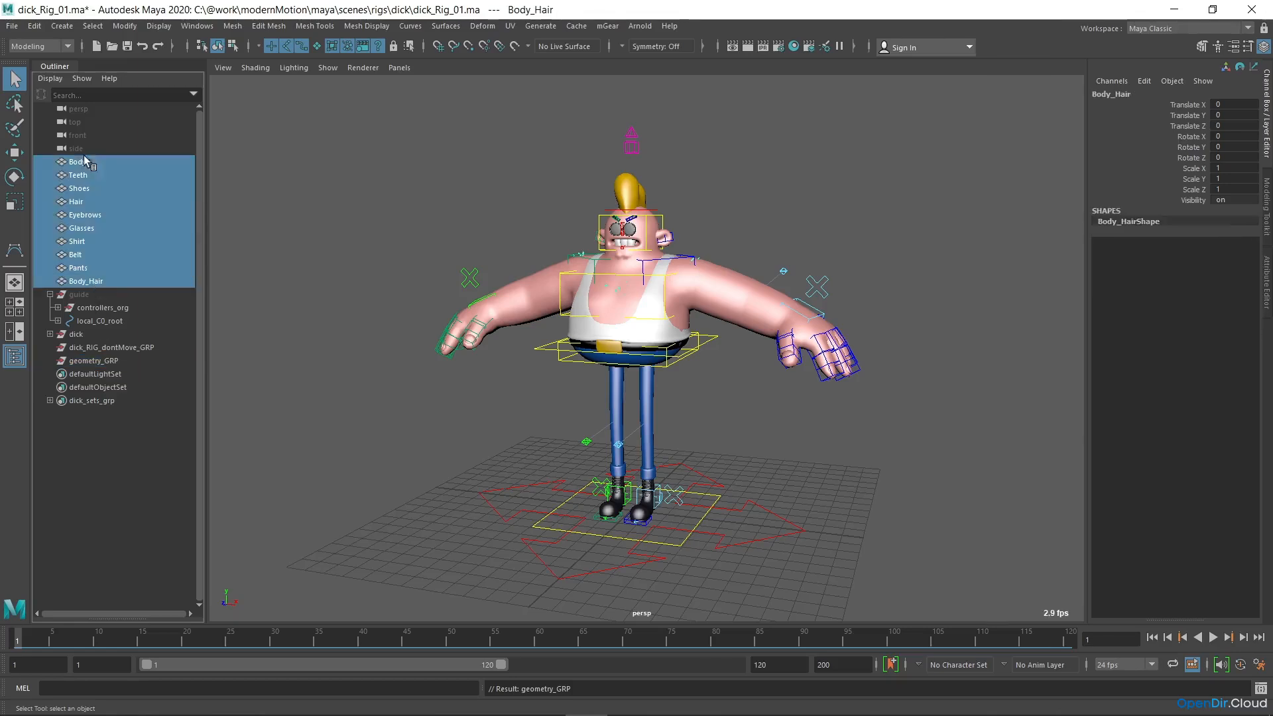
middle_drag(89, 282, 110, 358)
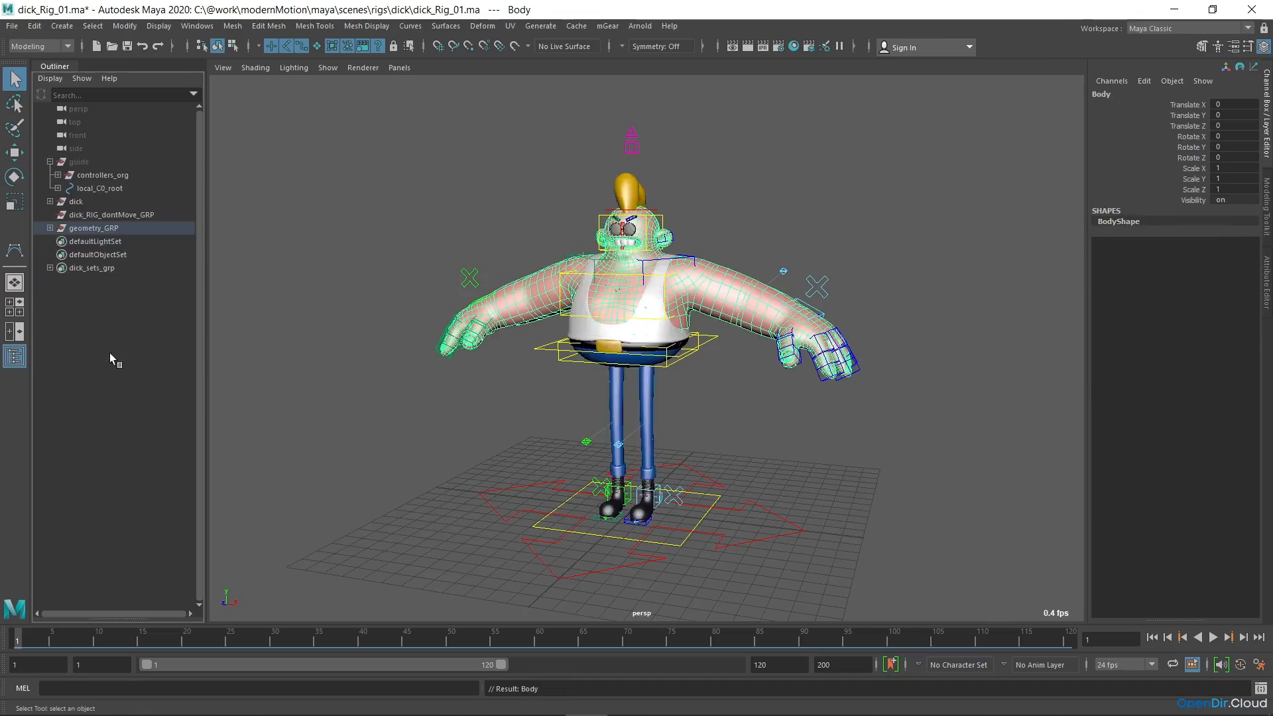
- Parent the guide, dick and geometry_GRP groups under dick_RIG_dontMove_GRP and expand the hierarchy to its meshes
click(50, 161)
click(79, 162)
shift+click(77, 175)
shift+click(91, 202)
mouse_move(93, 202)
middle_down()
mouse_move(109, 211)
mouse_move(108, 190)
middle_up()
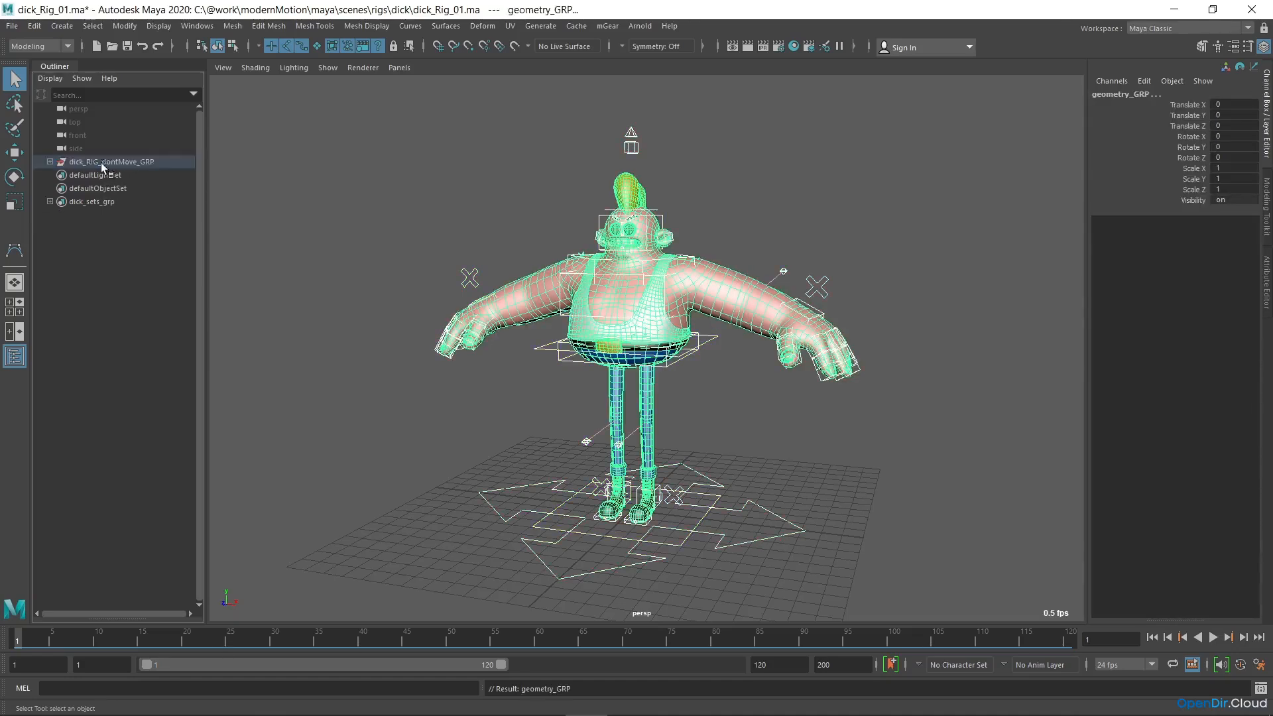
click(106, 166)
click(50, 161)
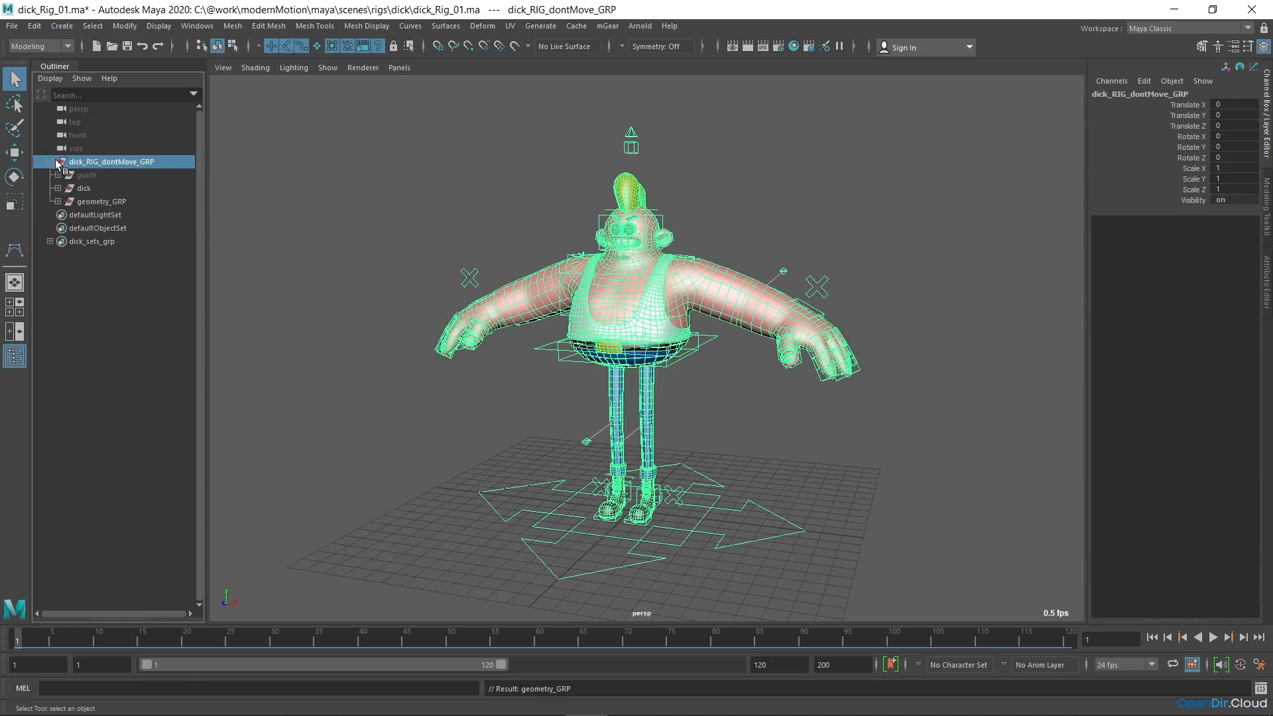
click(58, 202)
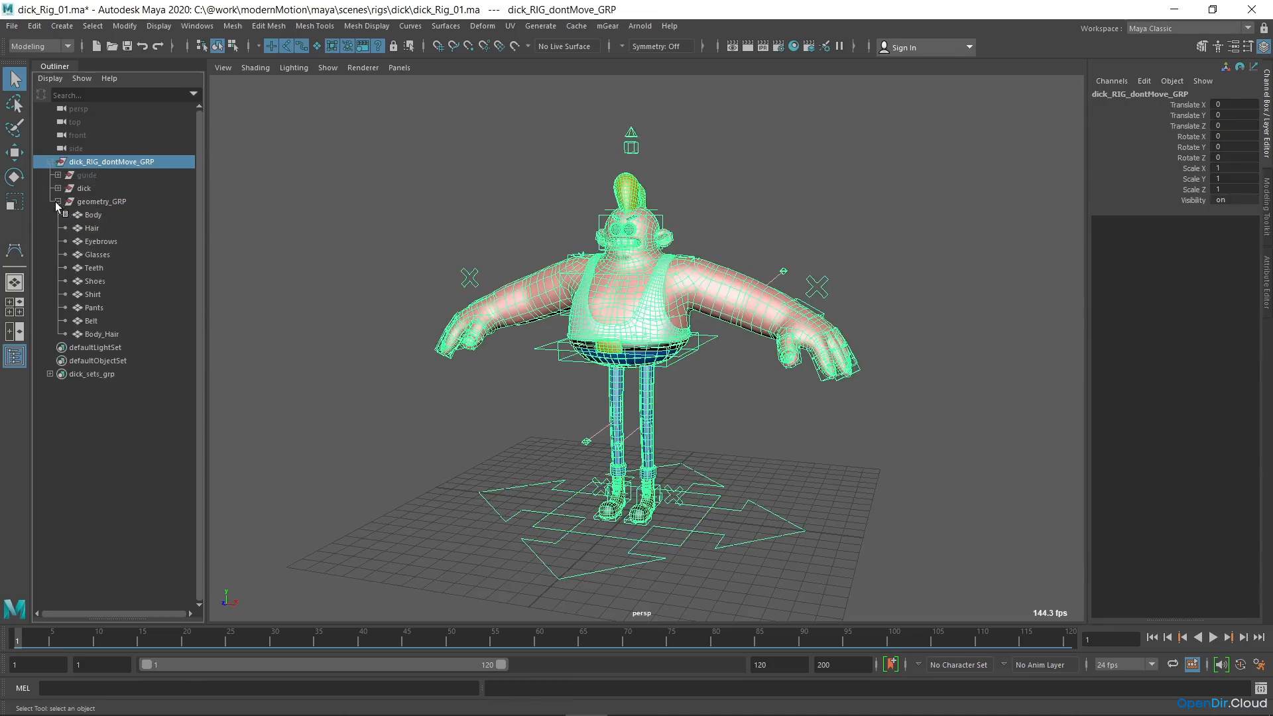
- Move the guide group out of dick_RIG_dontMove_GRP to the top level, return it to that group and clear the selection
click(88, 175)
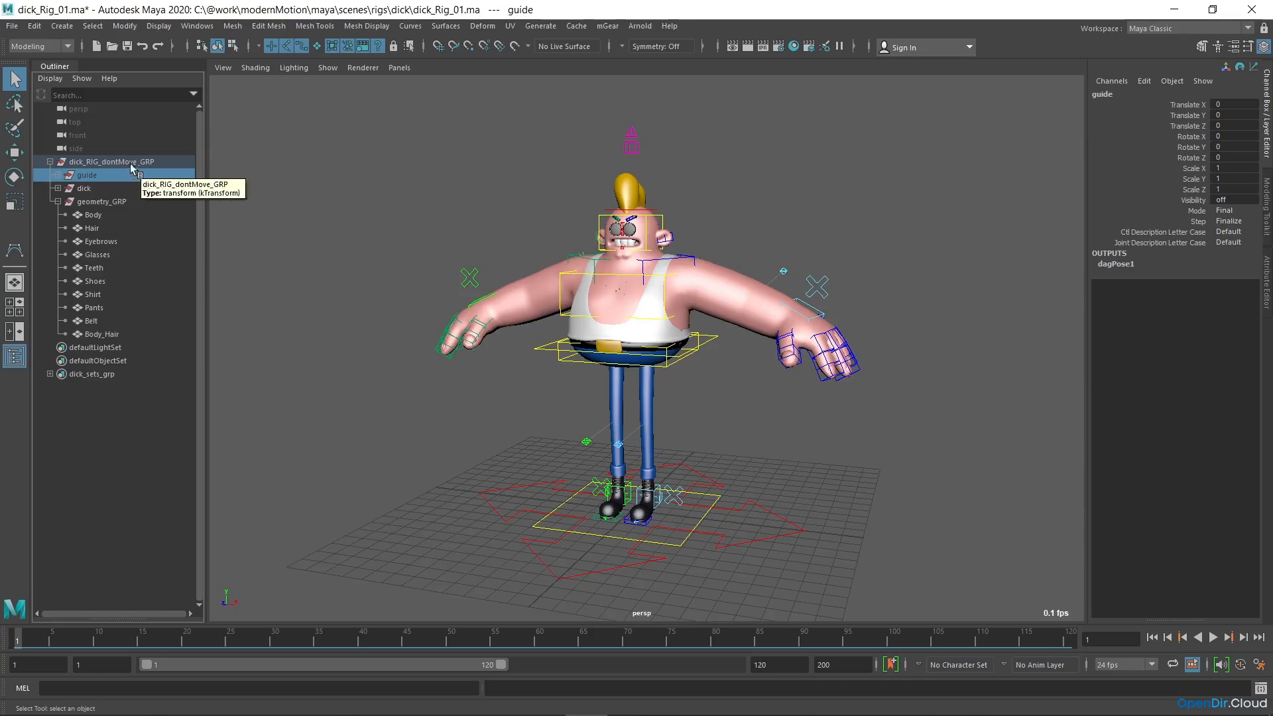
click(58, 175)
click(59, 176)
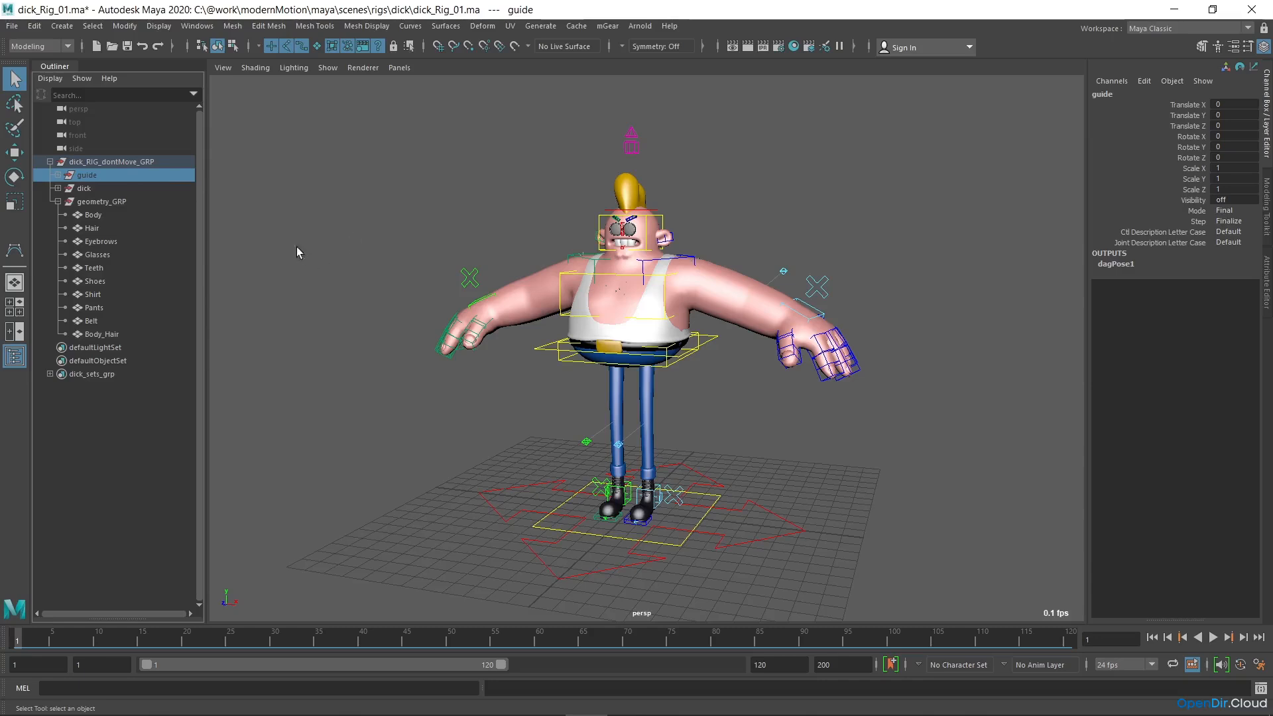
middle_drag(88, 175, 85, 161)
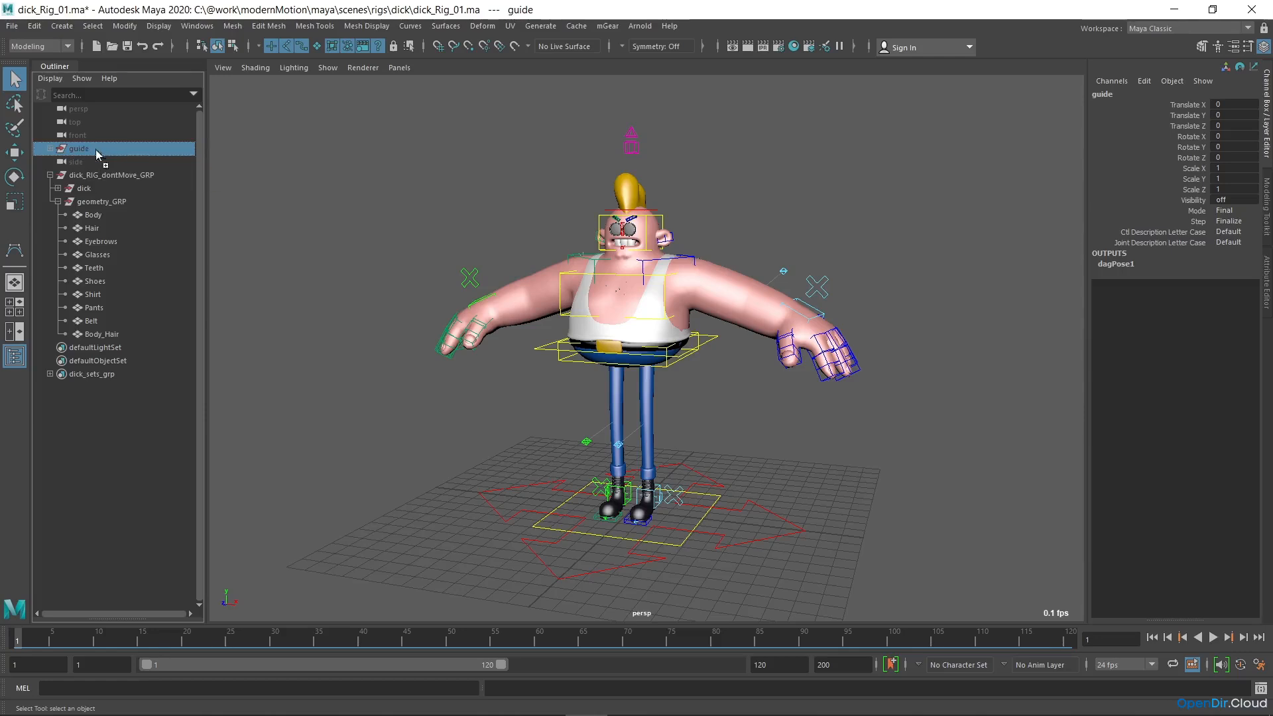
middle_drag(90, 183, 91, 184)
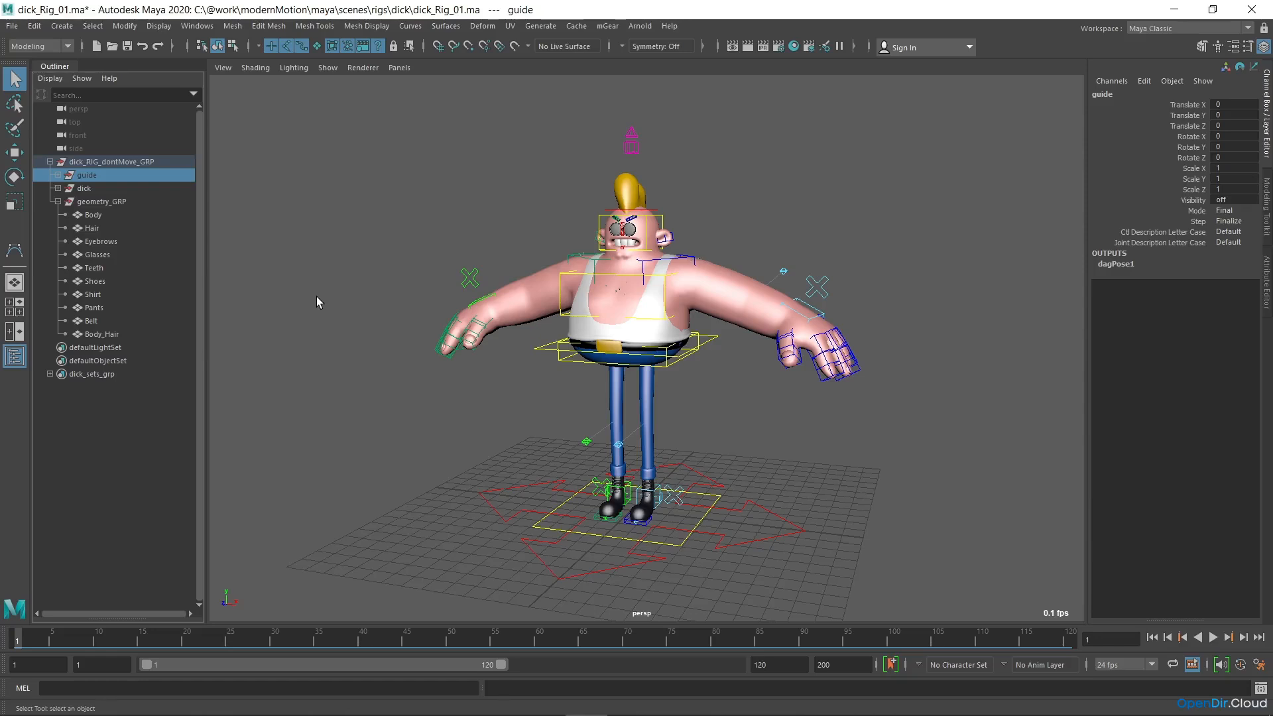
click(316, 297)
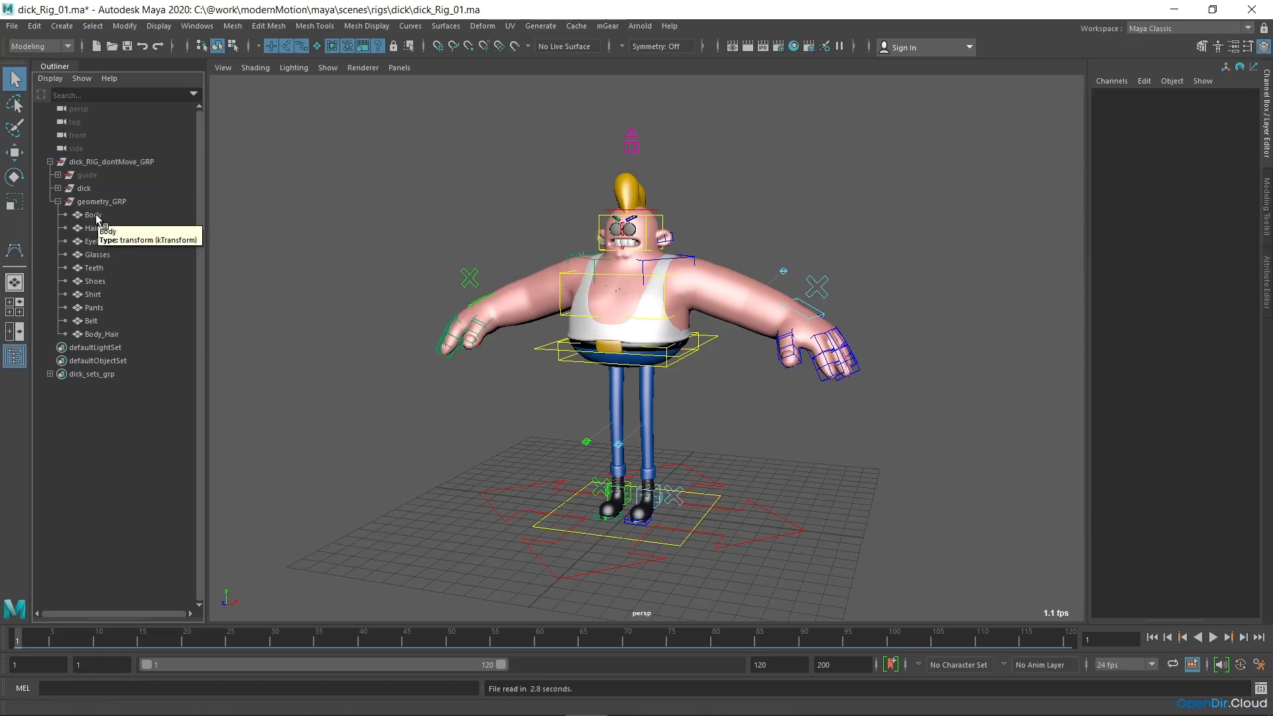
- Select all the joints that are members of the dick_deformers_grp set inside dick_sets_grp
click(49, 374)
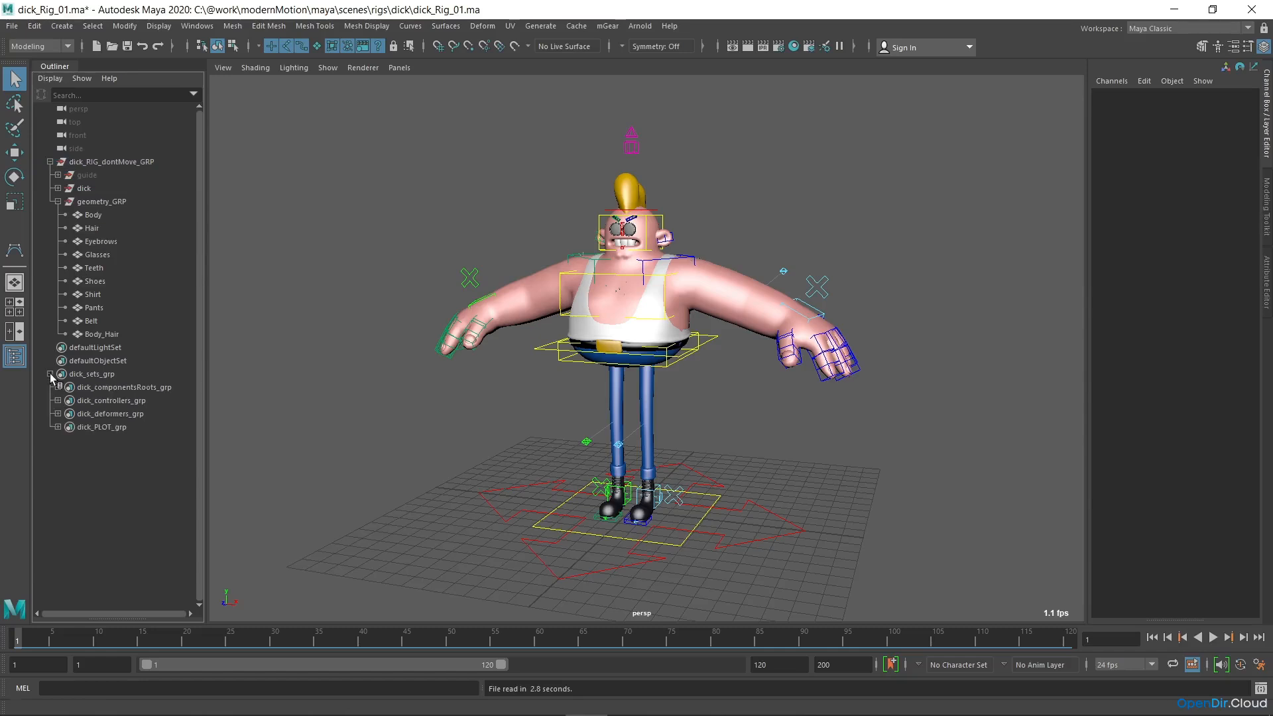
click(114, 416)
right_click(127, 415)
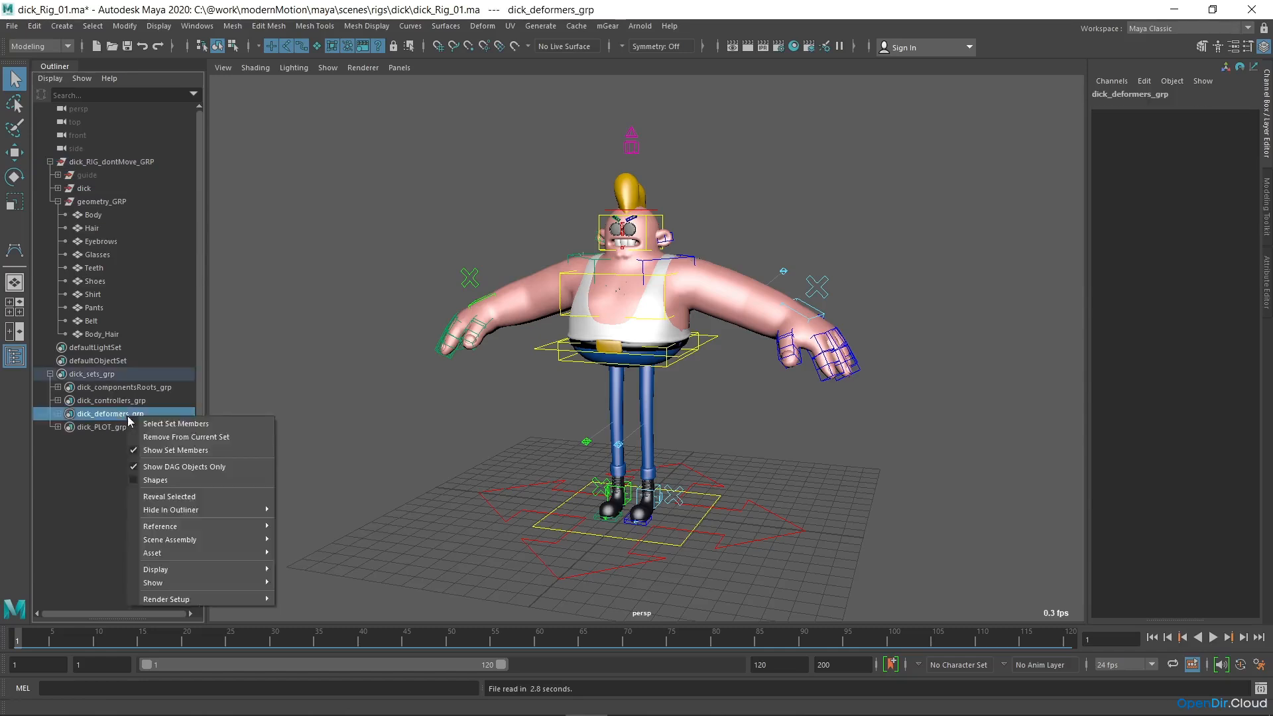
click(165, 423)
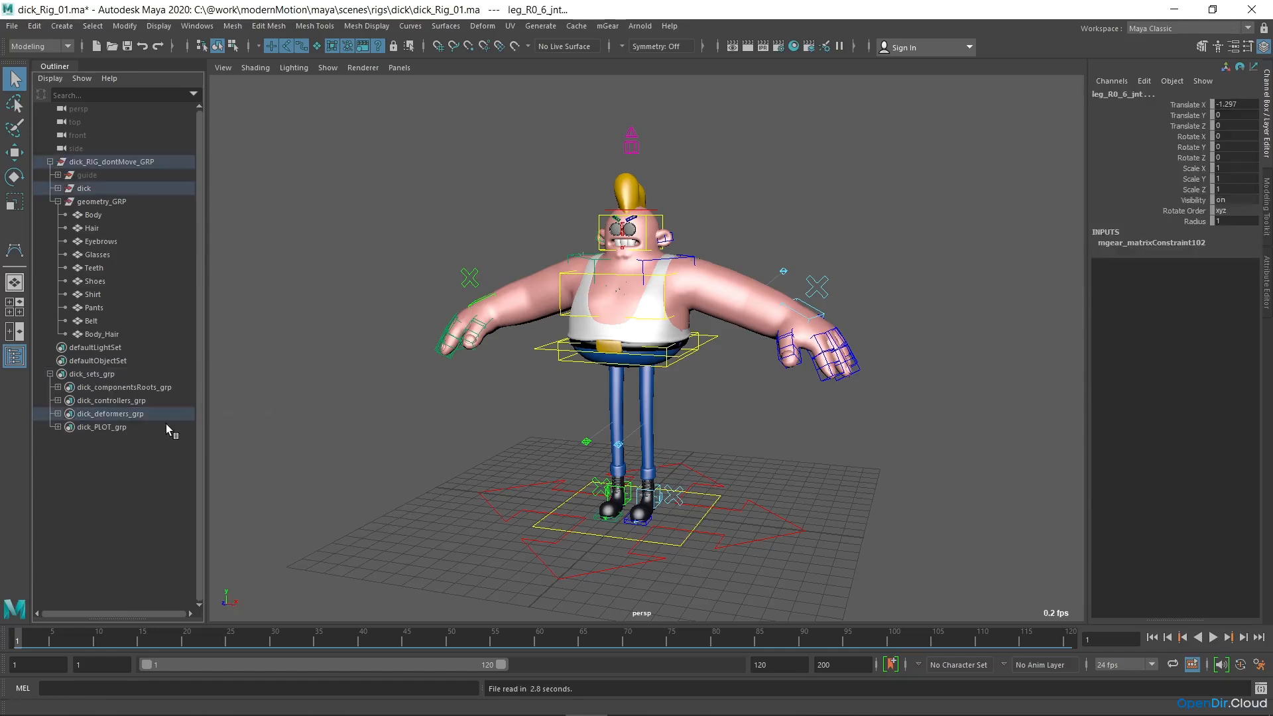
- Turn on joint display in the viewport and check the selected joints in wireframe, returning to shaded display
click(327, 68)
click(349, 287)
key(4)
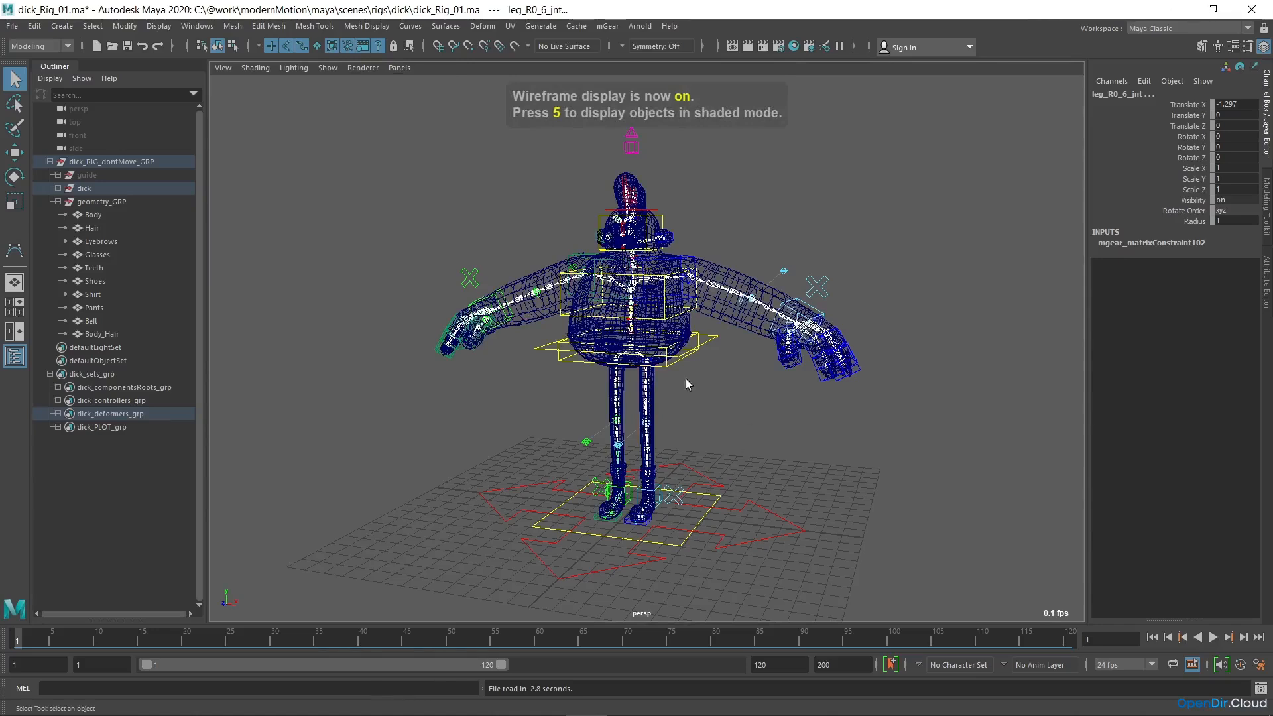
key(5)
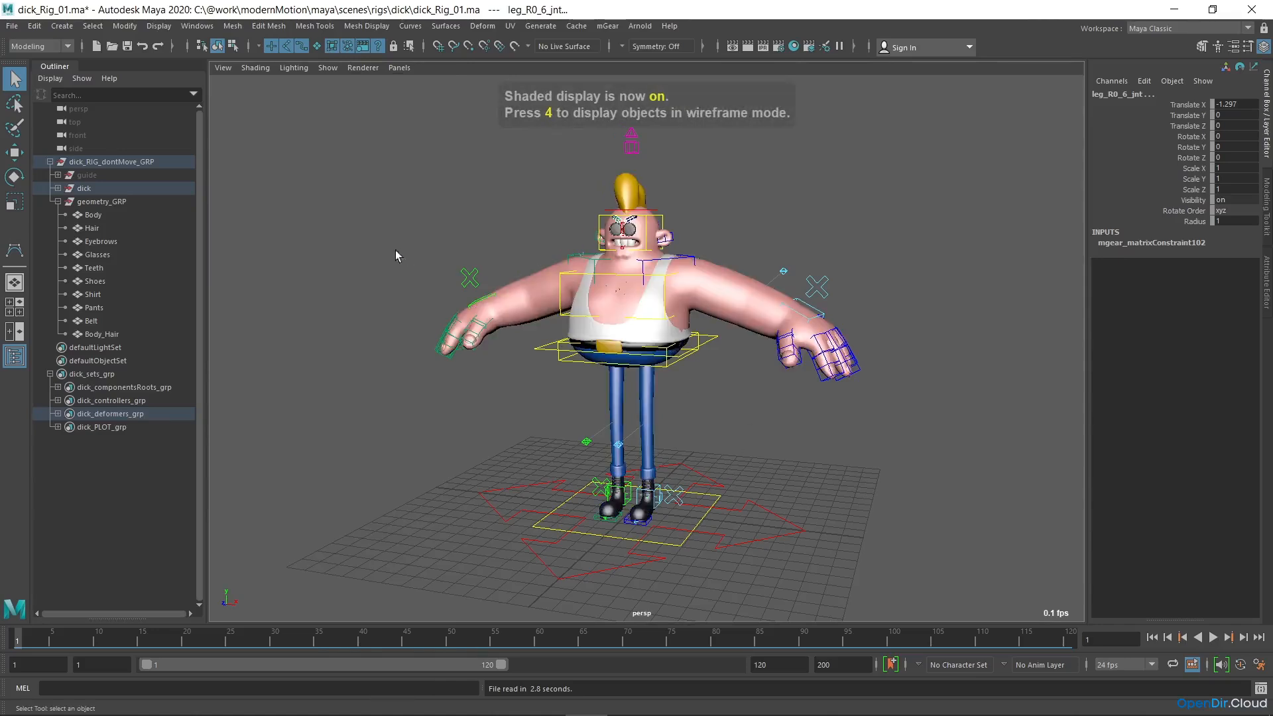
- Add the Body mesh to the joint selection and open the Bind Skin options from the Rigging menu set
click(92, 215)
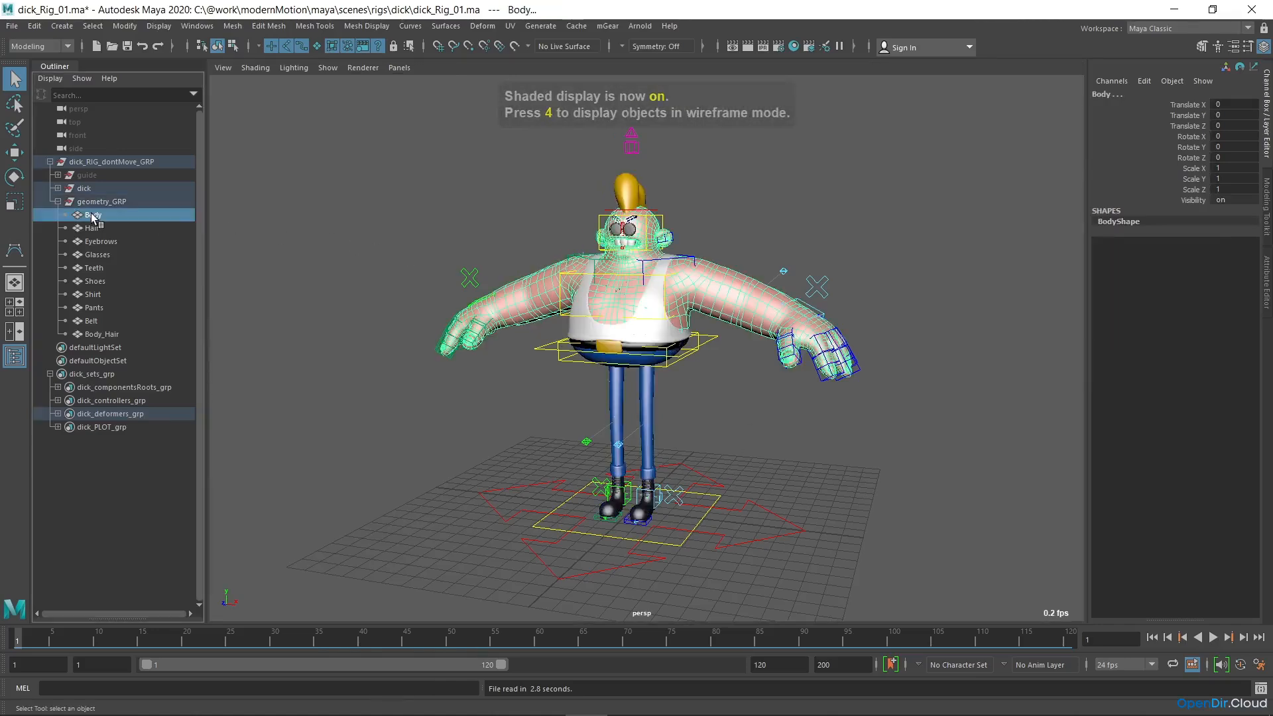
click(40, 46)
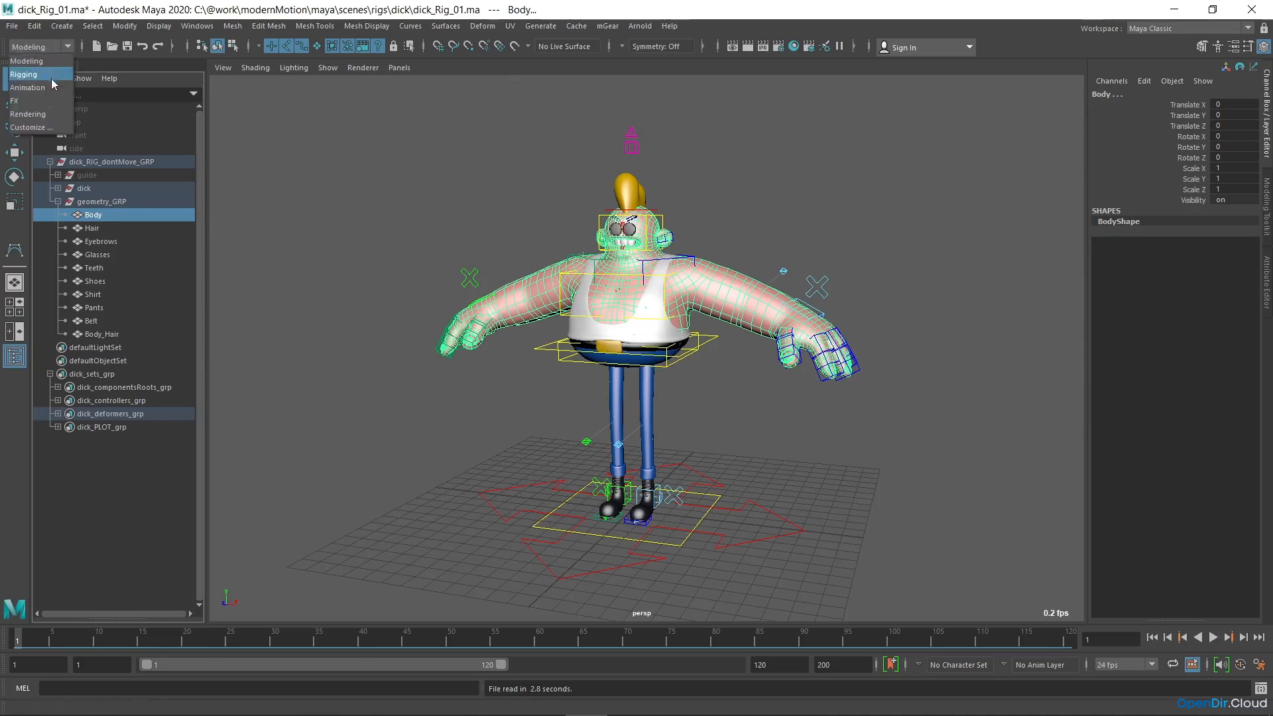
click(50, 74)
click(271, 26)
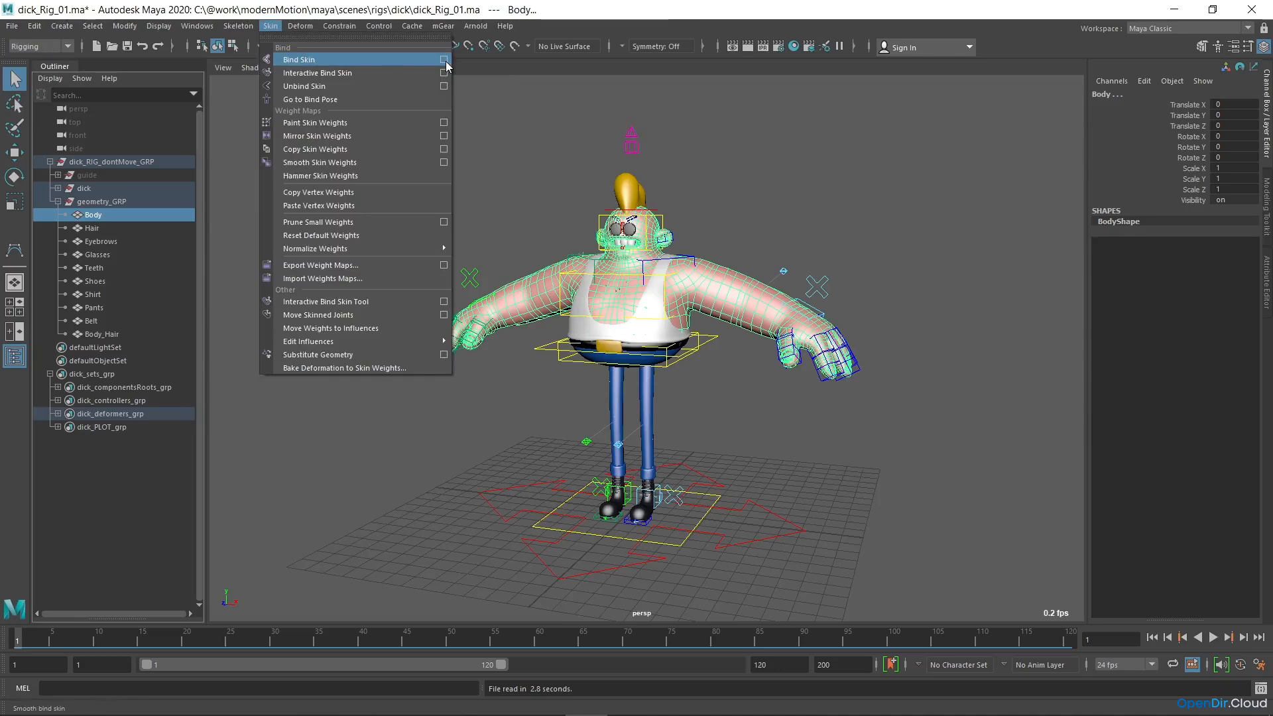
click(444, 60)
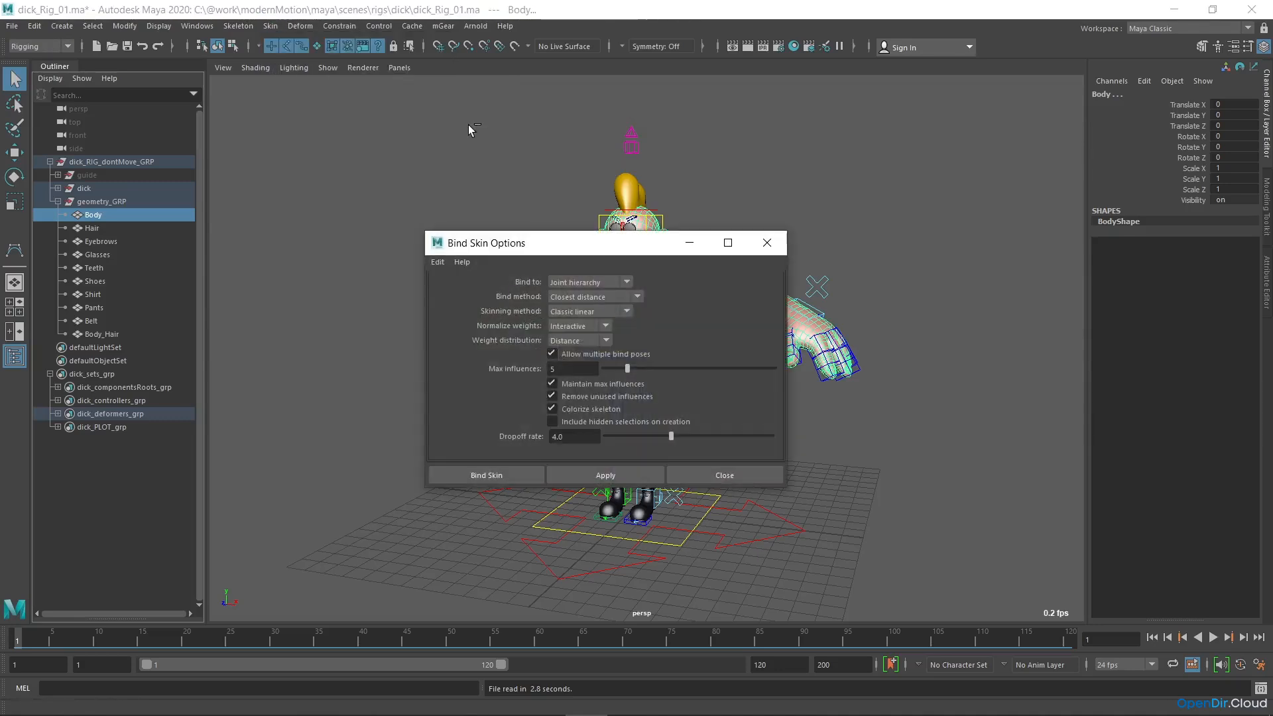
- Set the skin binding to Selected joints with the Geodesic Voxel bind method and Classic linear skinning
click(629, 283)
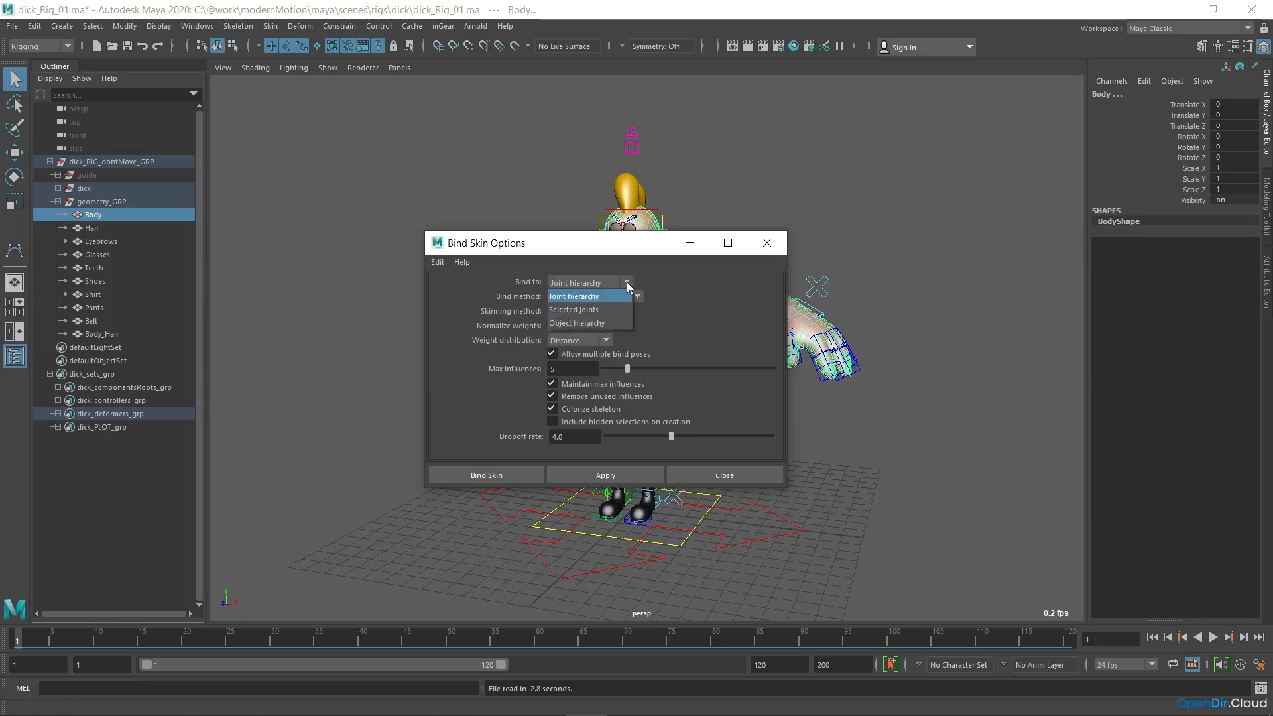
click(584, 309)
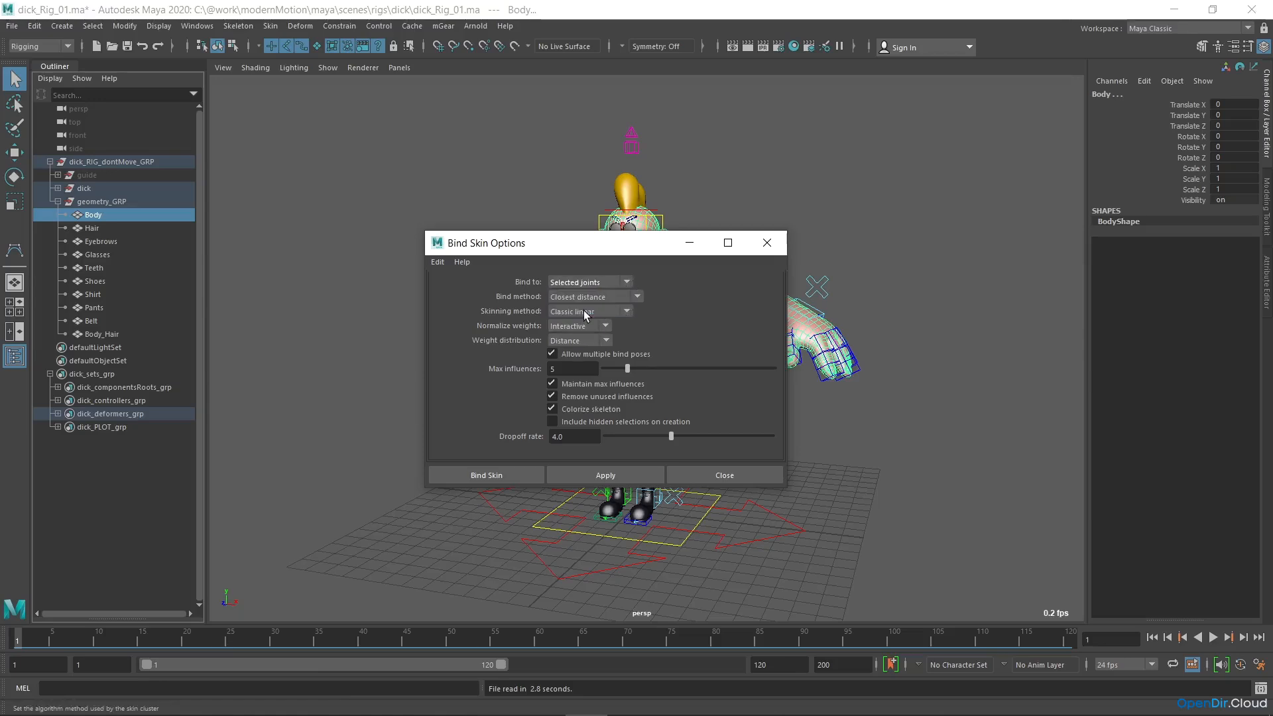
click(638, 298)
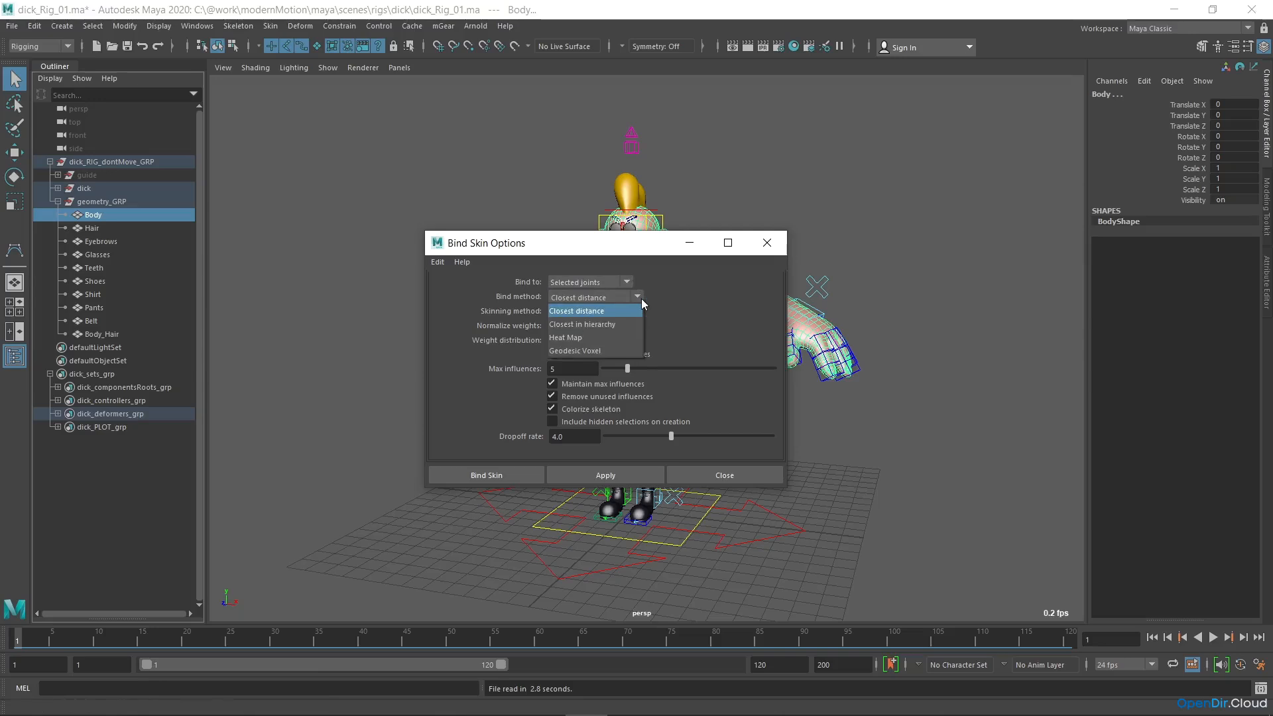
click(619, 350)
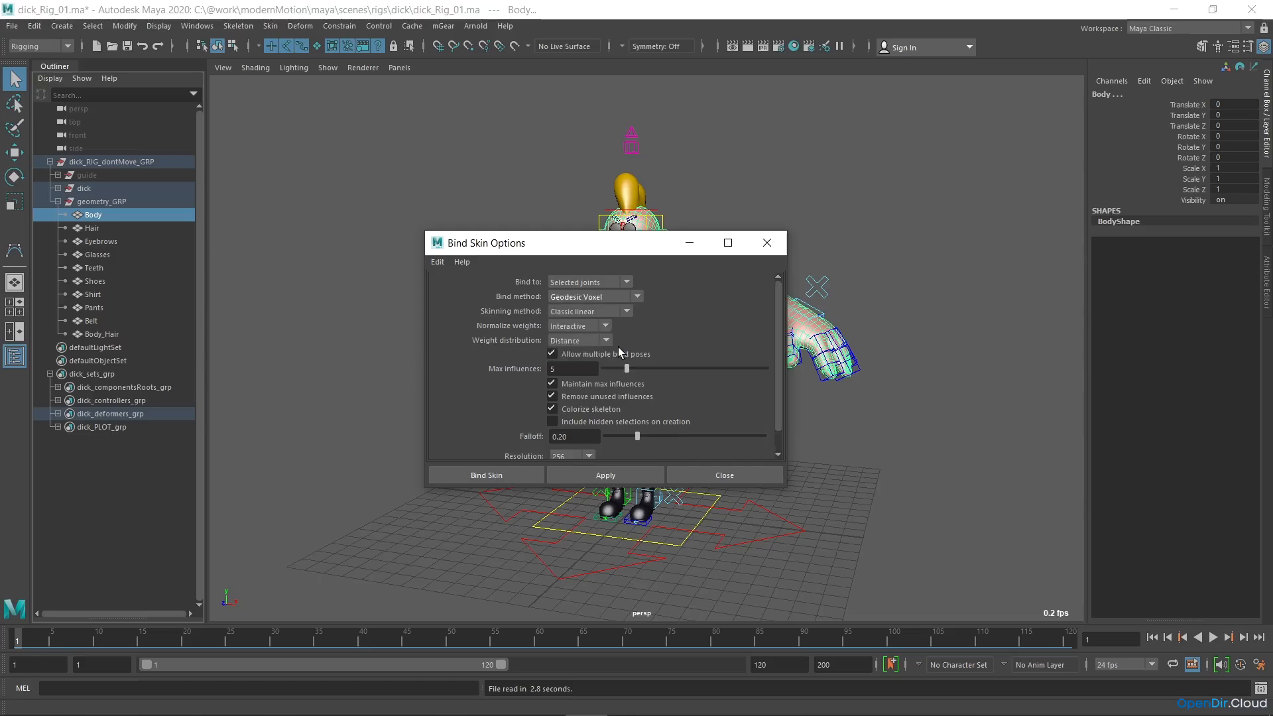
click(626, 312)
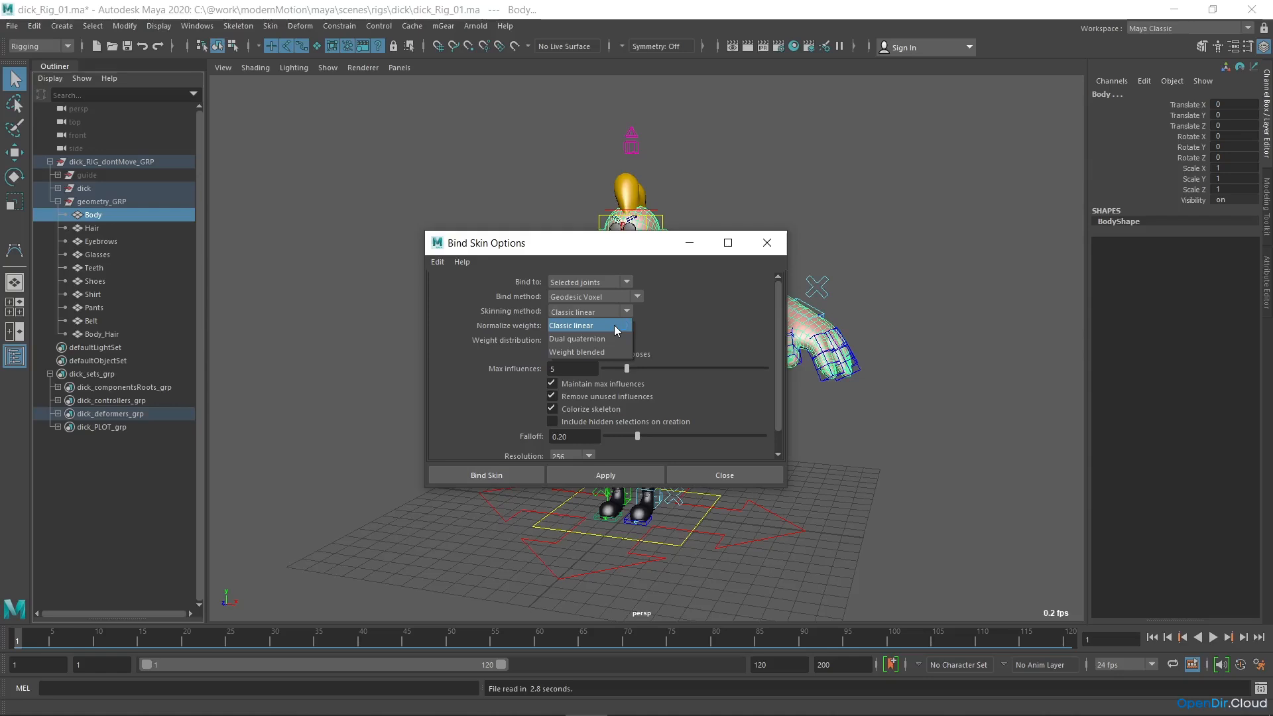
click(613, 325)
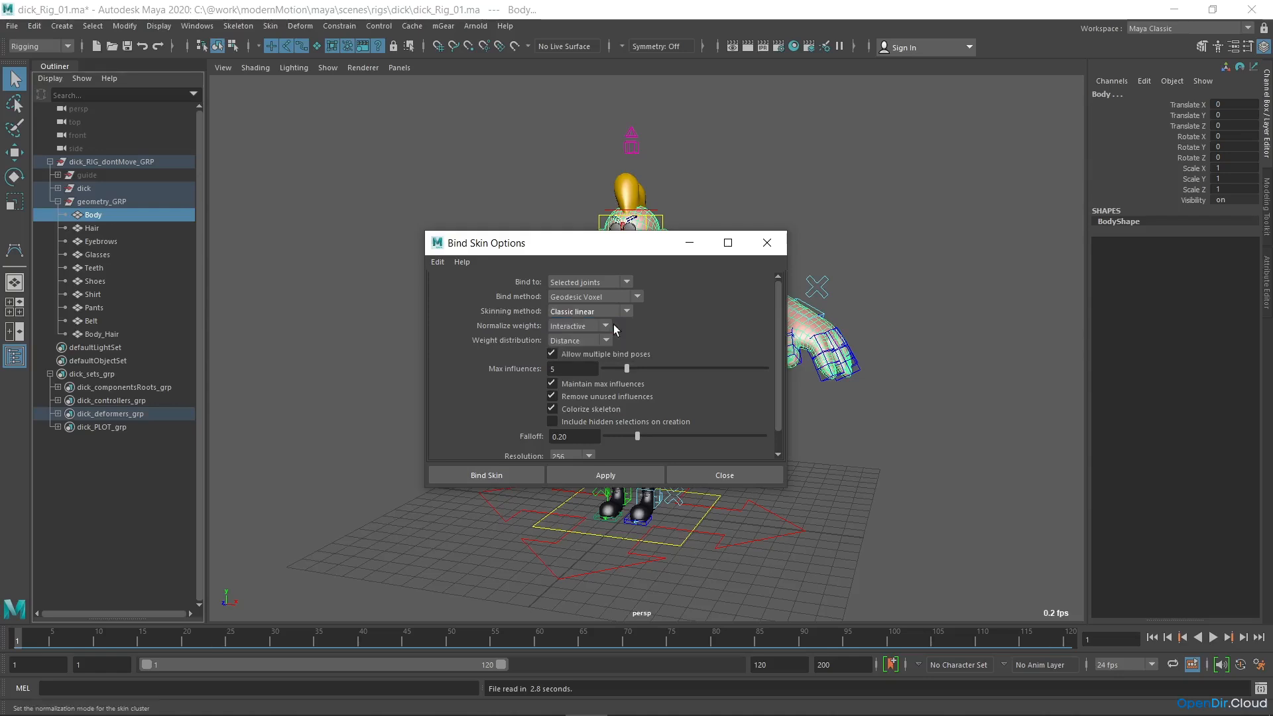
- Disable Remove unused influences, keep the Geodesic Voxel method, and bind the Body mesh to the selected joints
click(589, 397)
drag(782, 423, 781, 438)
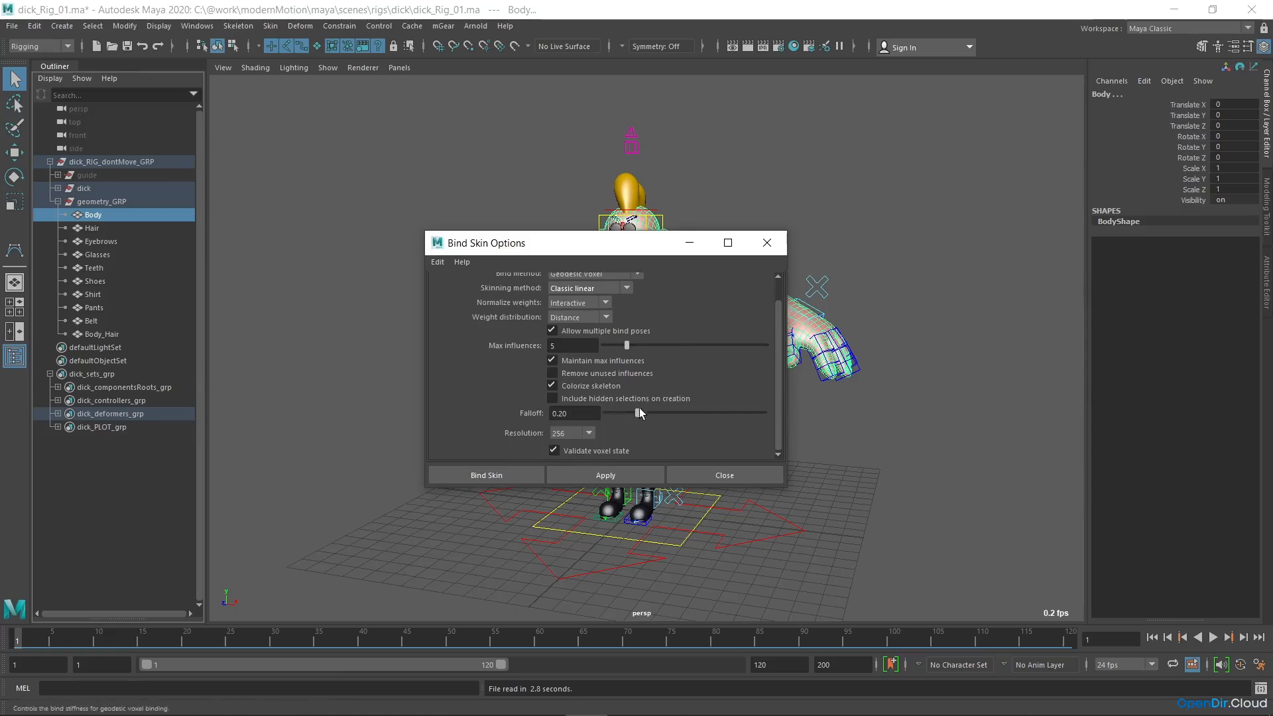
drag(779, 330, 777, 307)
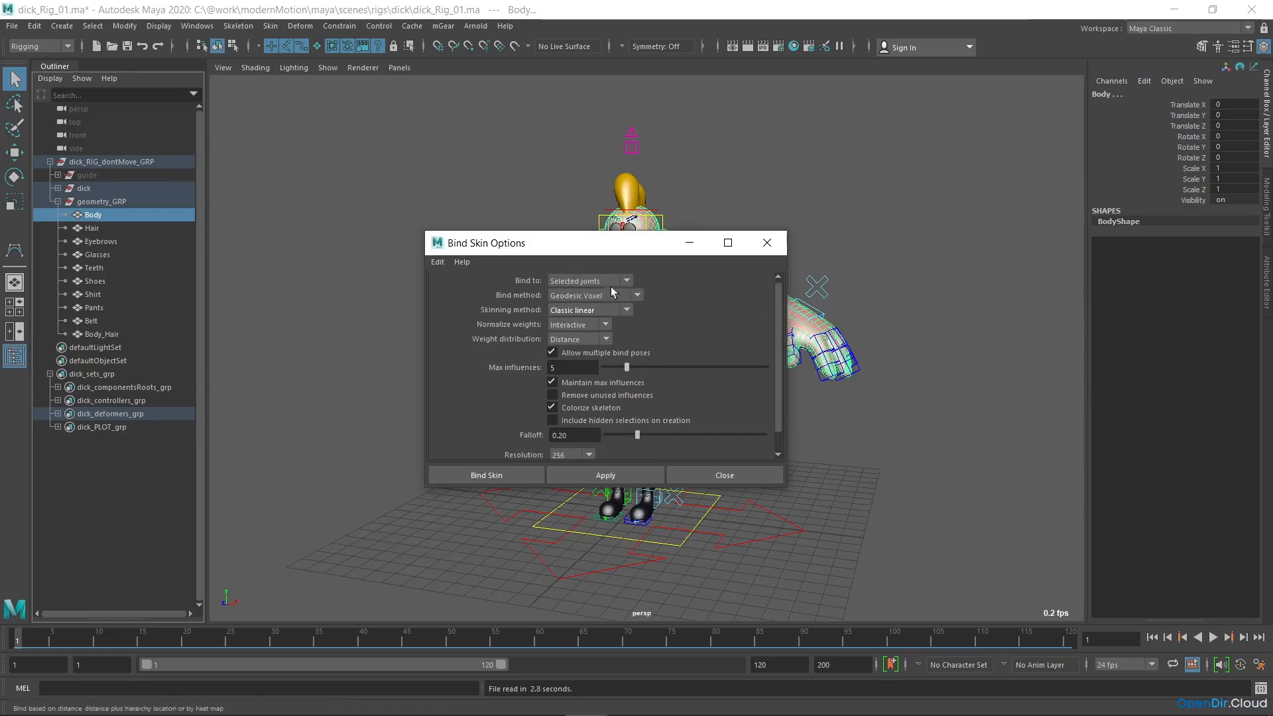
click(579, 295)
click(595, 348)
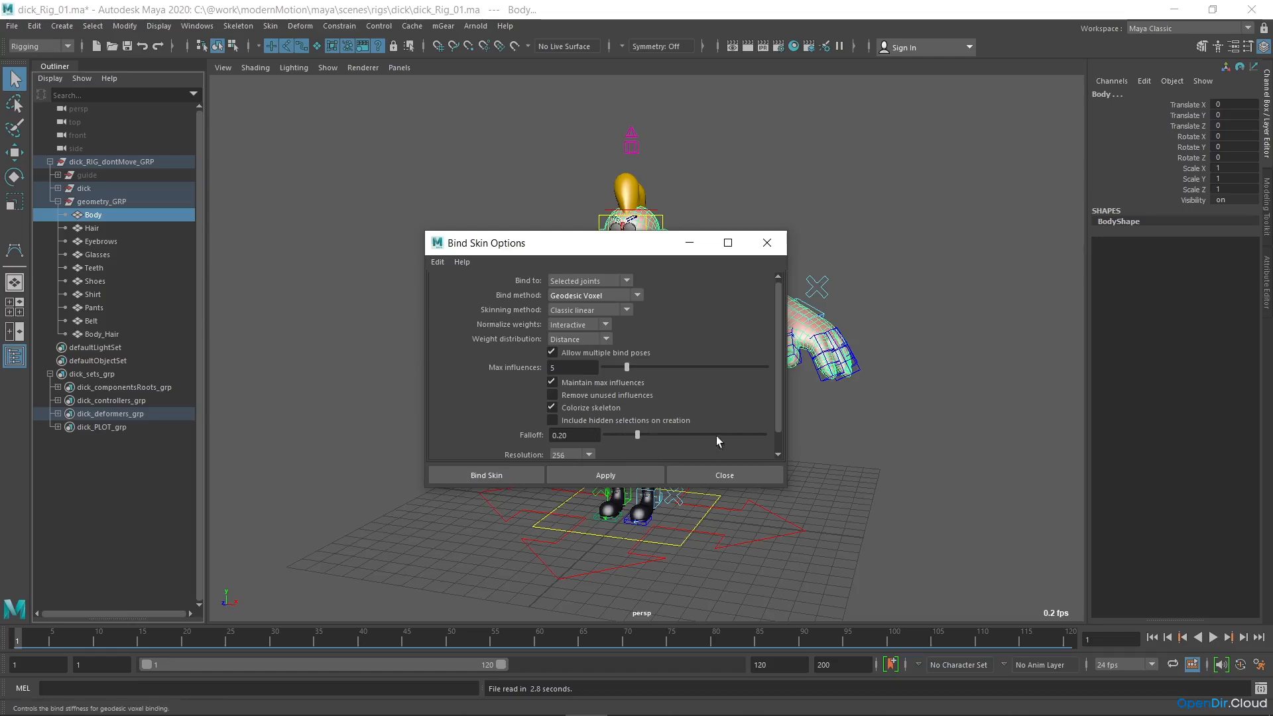
click(508, 476)
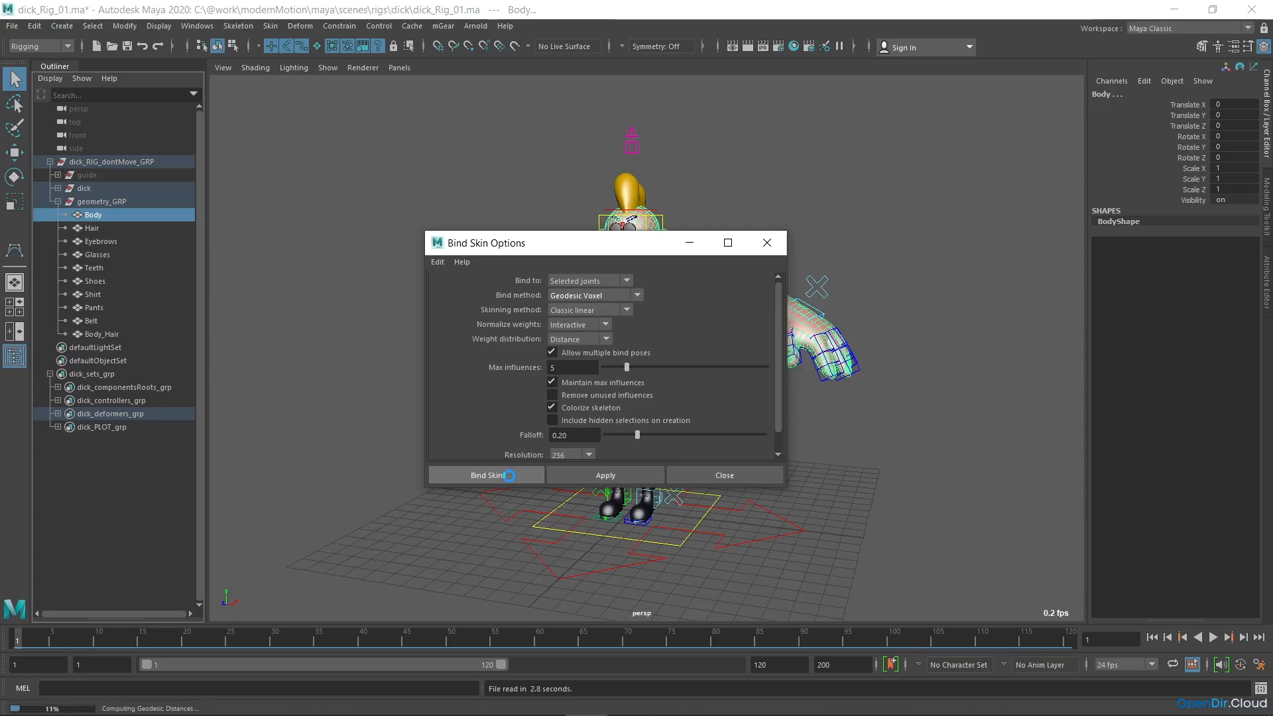
- Test the body skin by moving the arm_L0_ik_ctl hand control upward, and undo the move
click(826, 338)
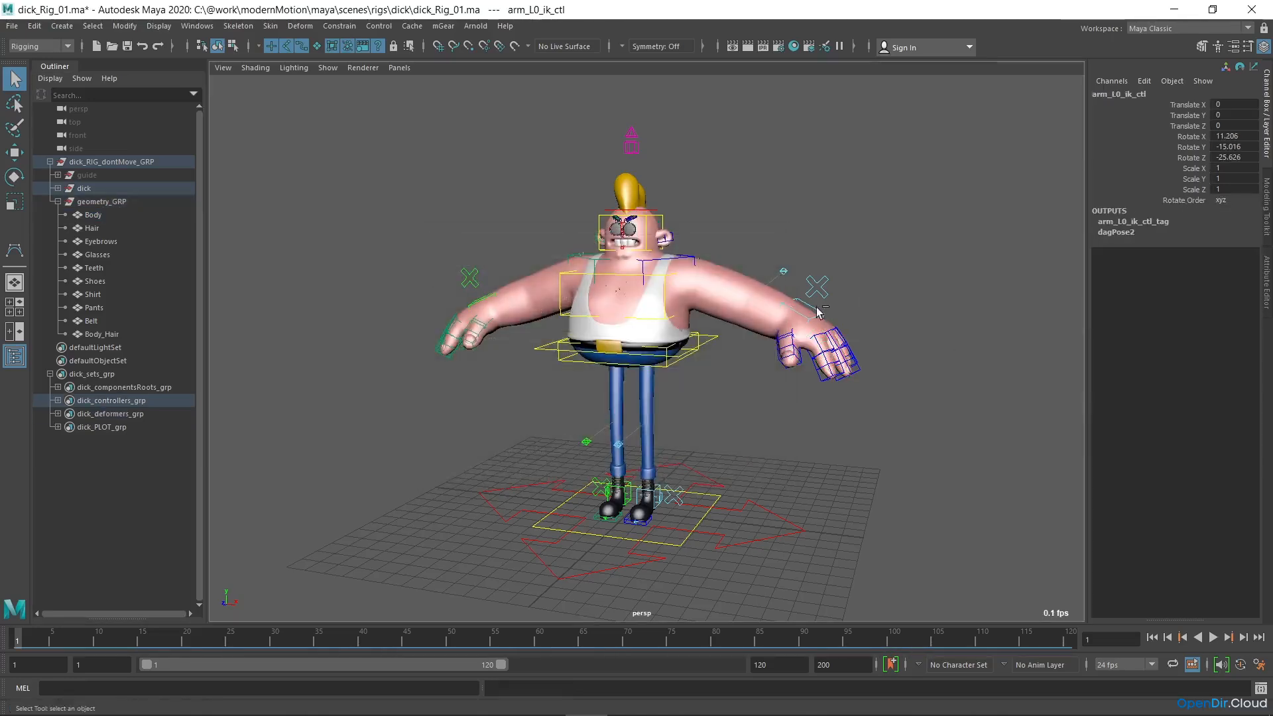
key(w)
drag(821, 328, 813, 240)
key(ctrl+z)
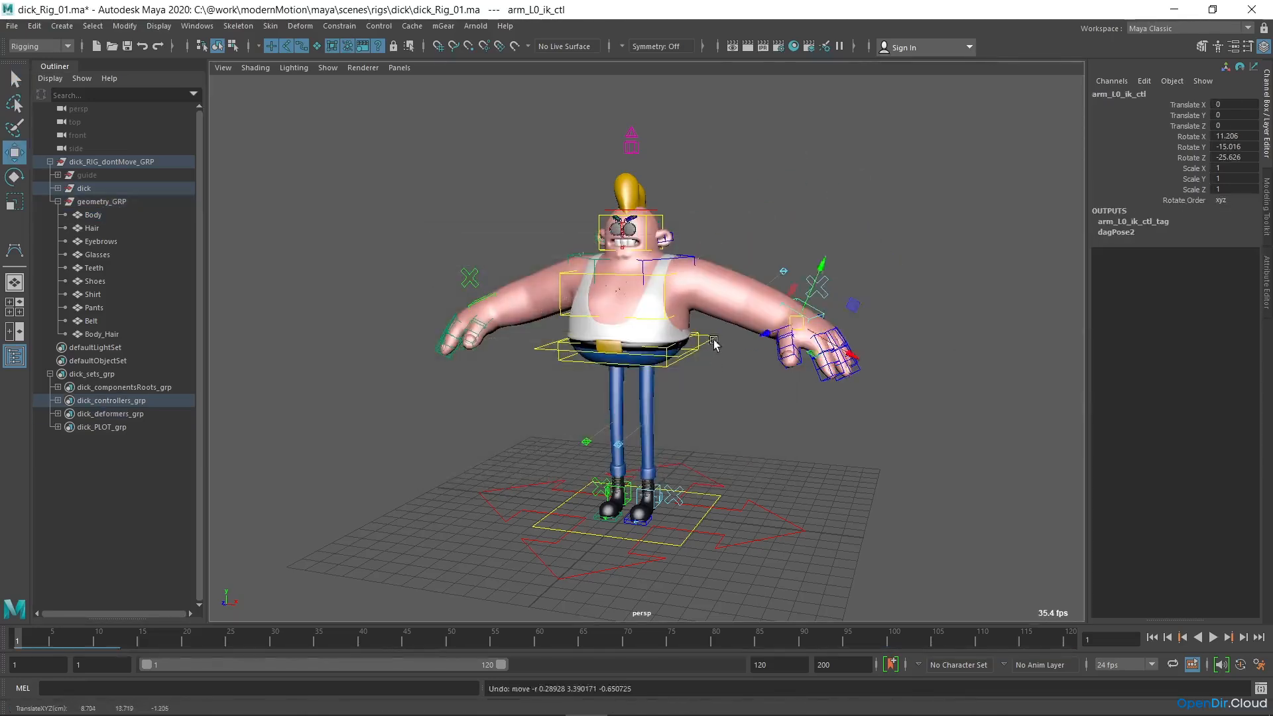
- Test the body skin by moving the body_C0_ctl waist control sideways, and undo the move
click(714, 340)
drag(676, 302, 641, 301)
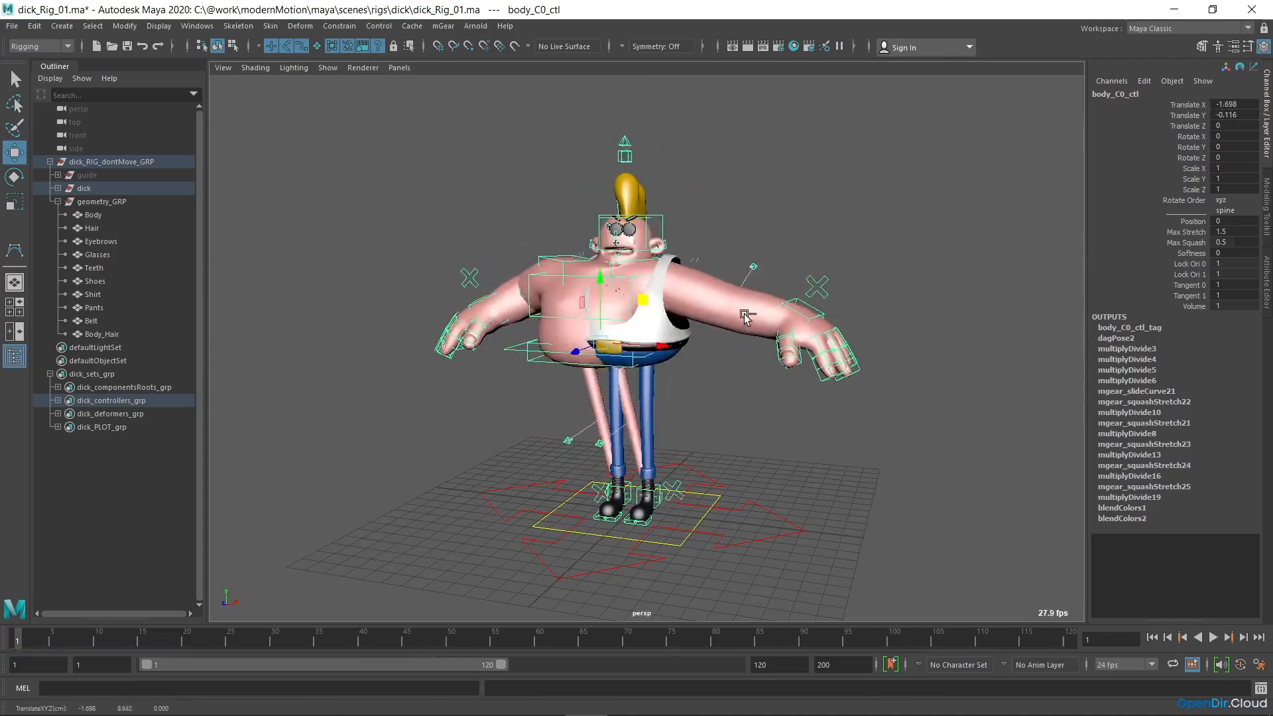
key(ctrl+z)
click(771, 406)
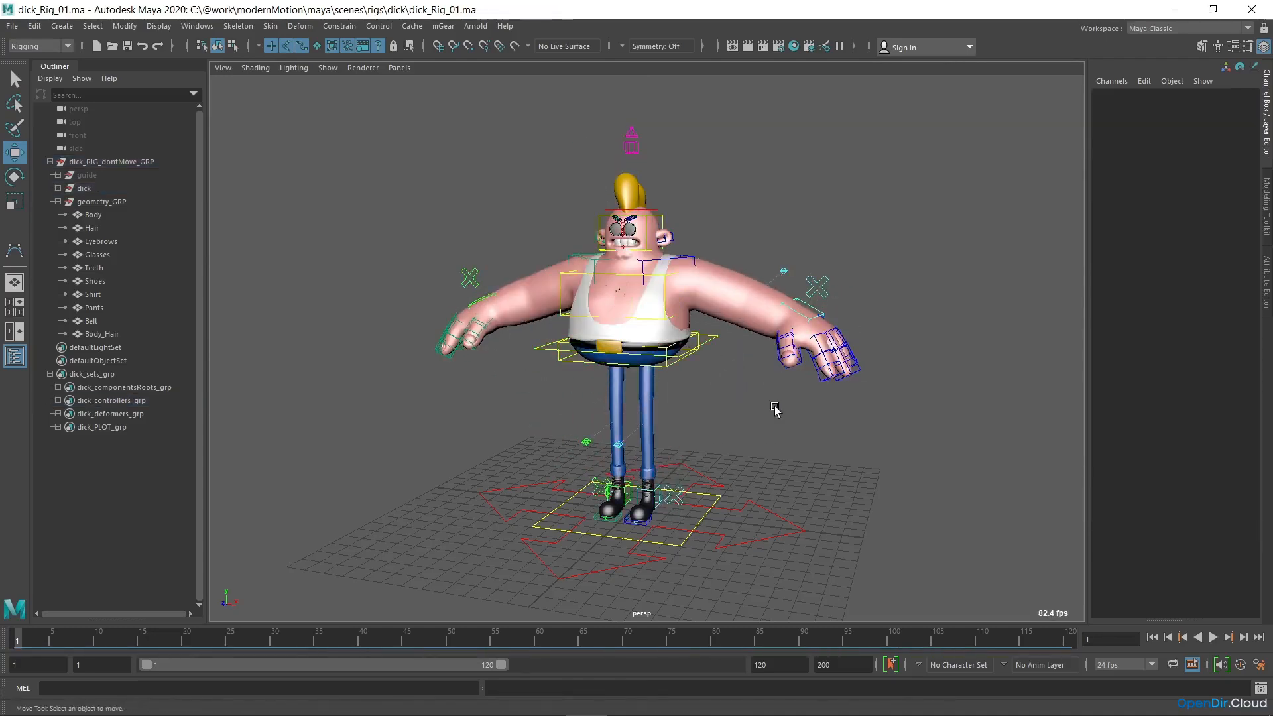
- Unbind the skin from the Body mesh with the history option set to Delete history
click(99, 215)
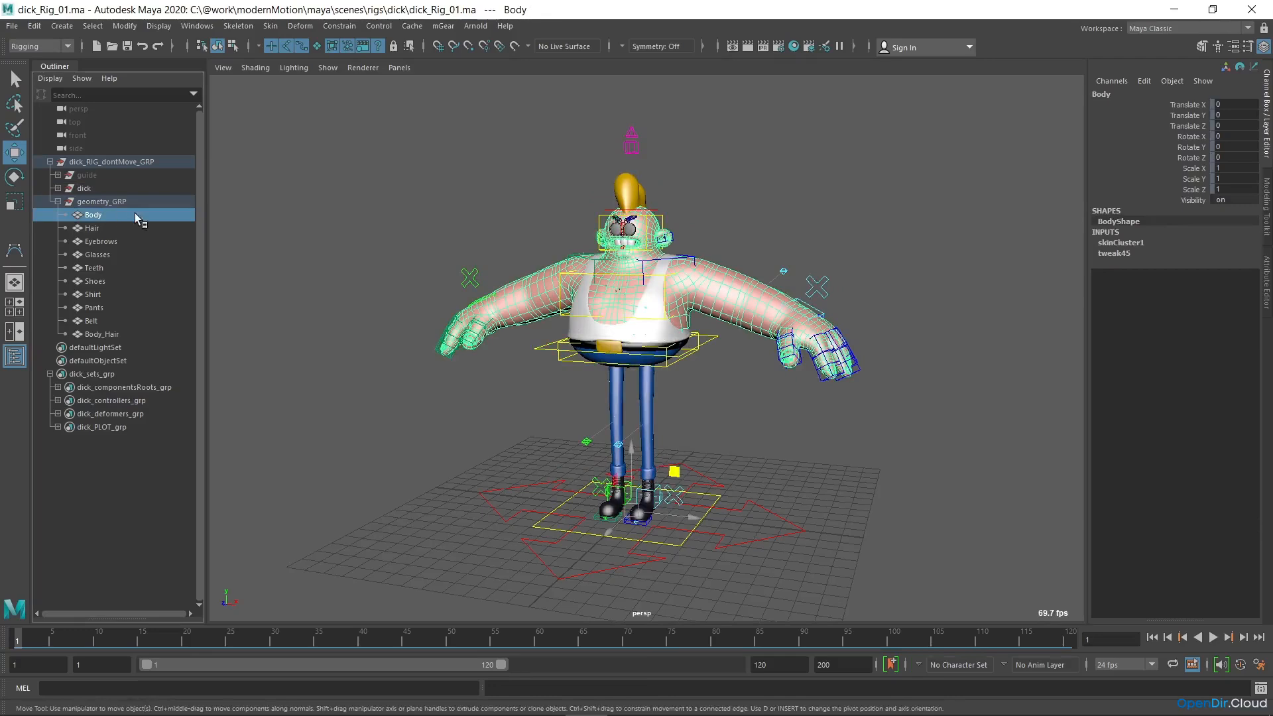
click(271, 28)
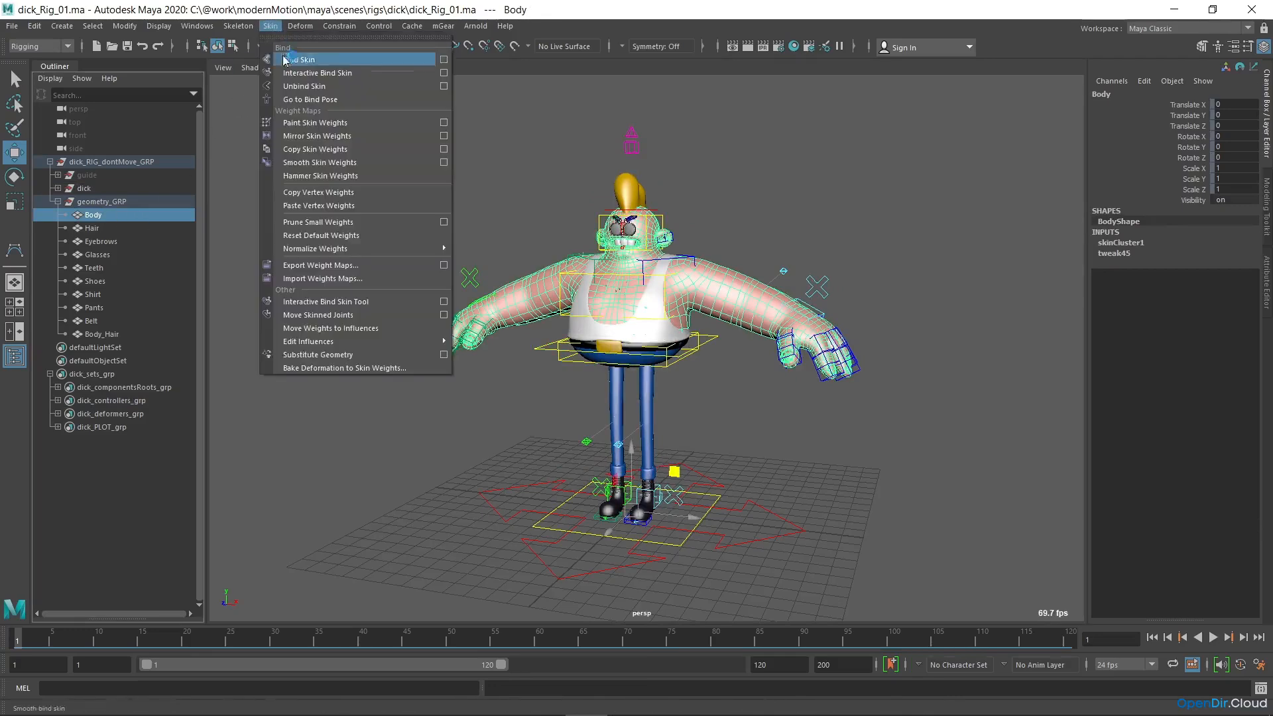
click(444, 86)
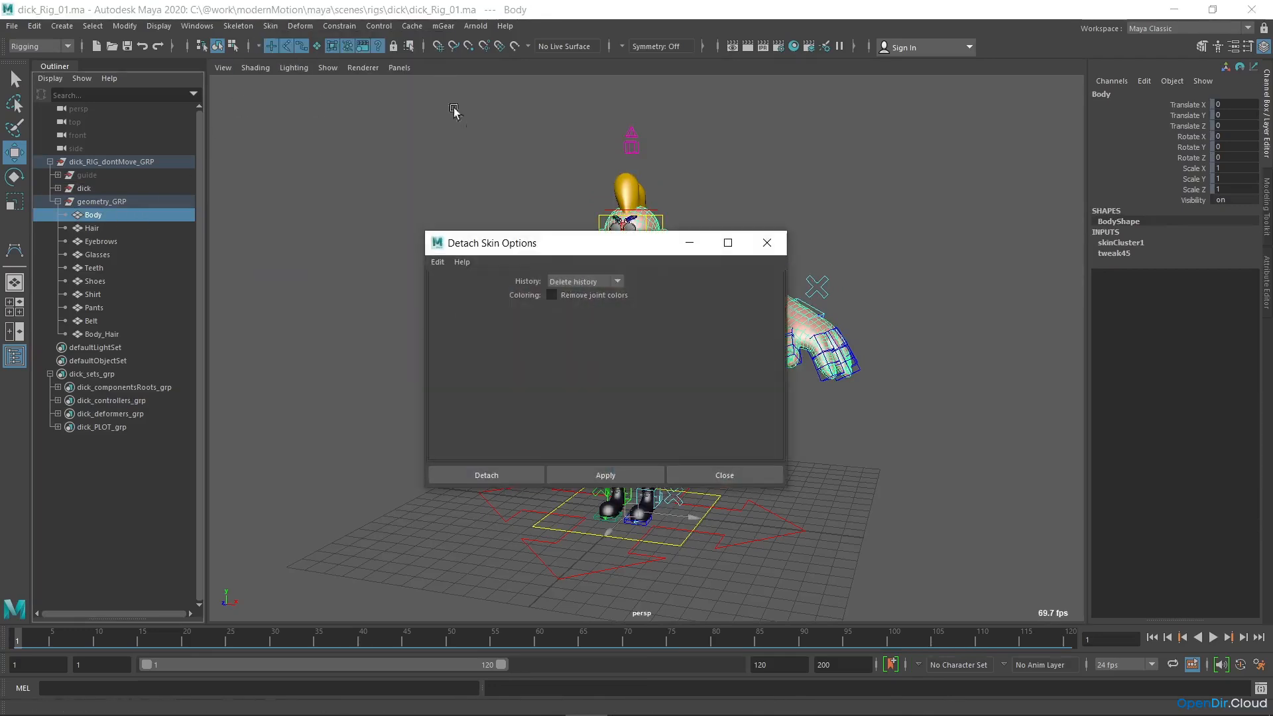
click(617, 281)
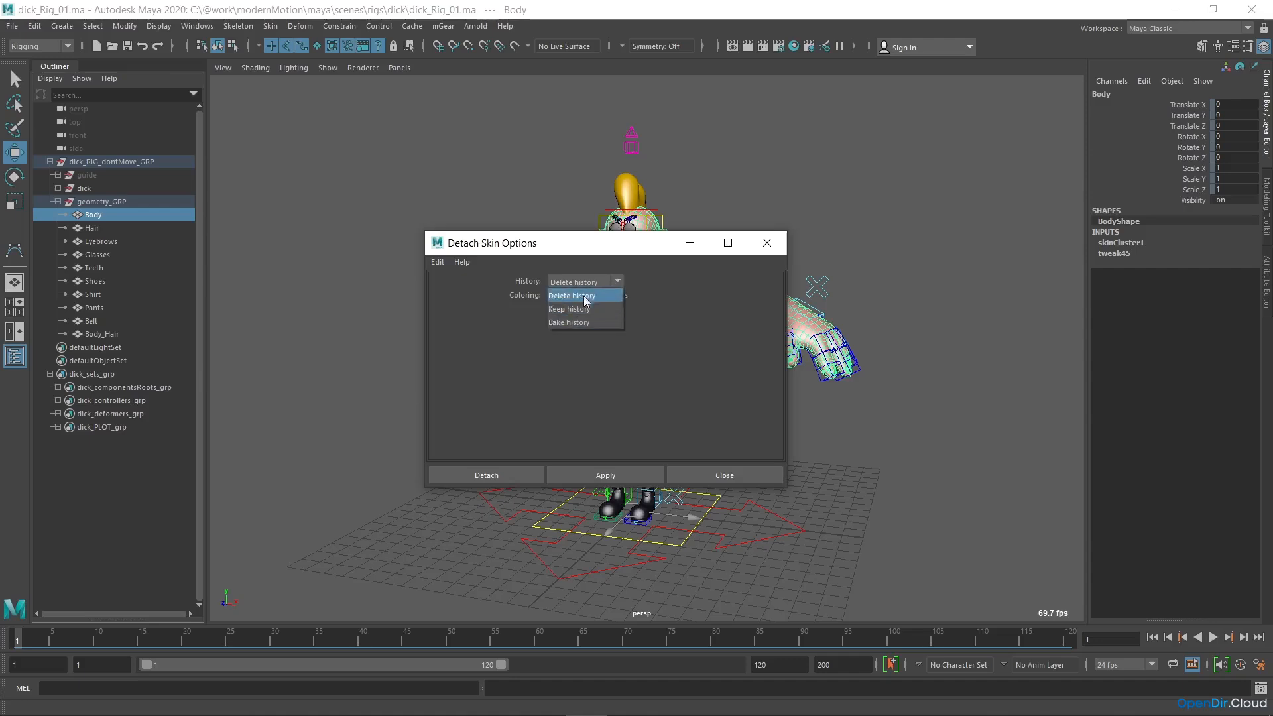
click(574, 293)
click(497, 475)
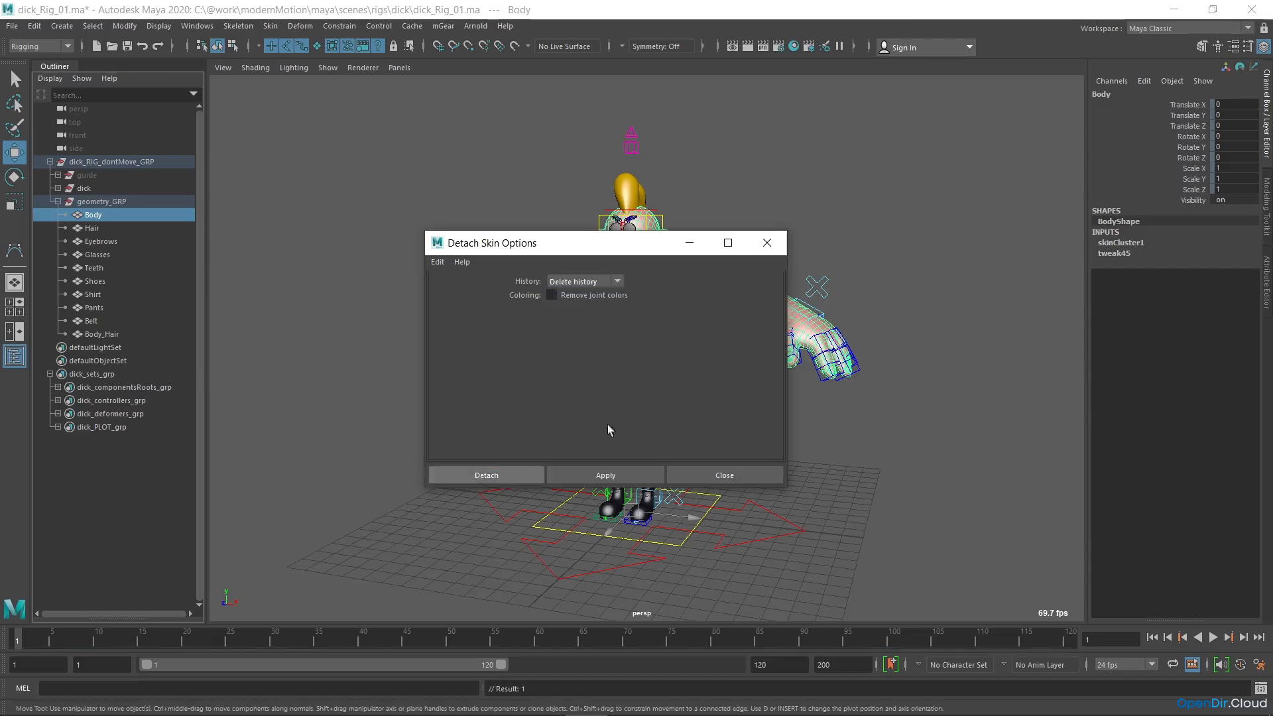
- Try moving the arm_L0_ik_ctl hand control with the body unbound, and undo both the move and the unbinding
click(807, 292)
drag(807, 292, 826, 278)
key(ctrl+z)
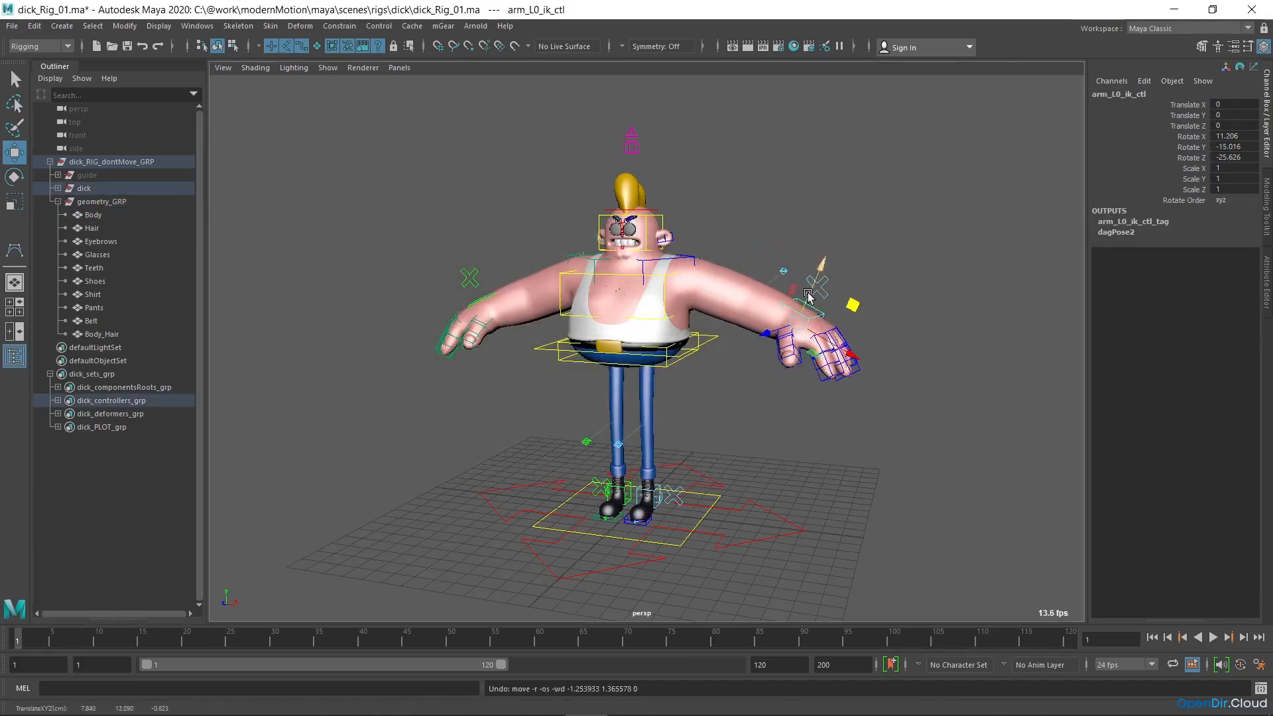
click(808, 296)
key(ctrl+z)
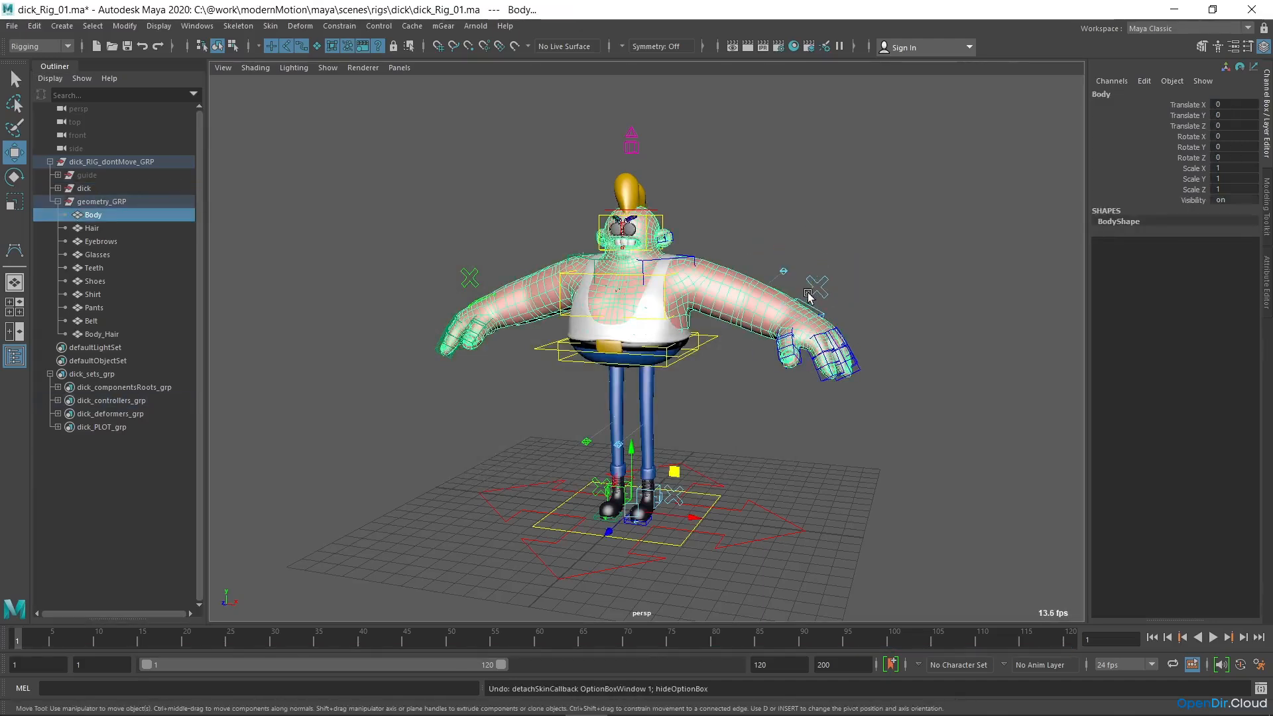
click(840, 273)
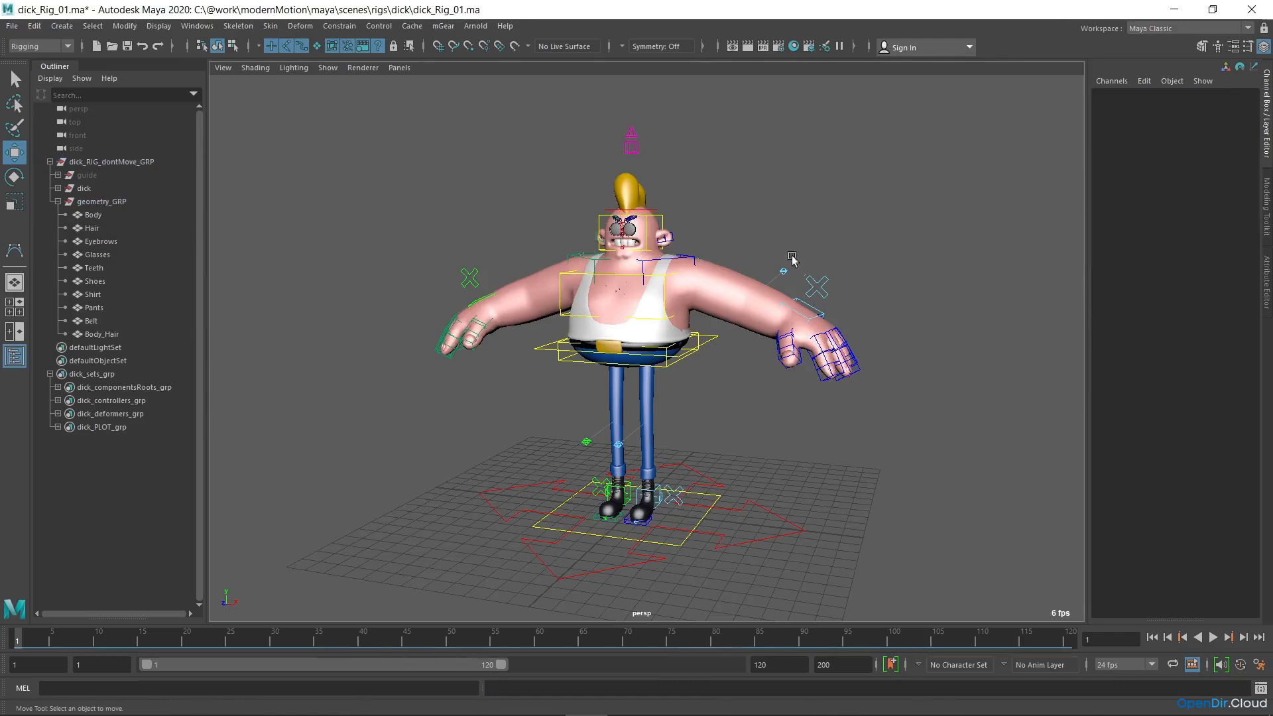
click(92, 228)
click(99, 241)
click(97, 255)
click(93, 268)
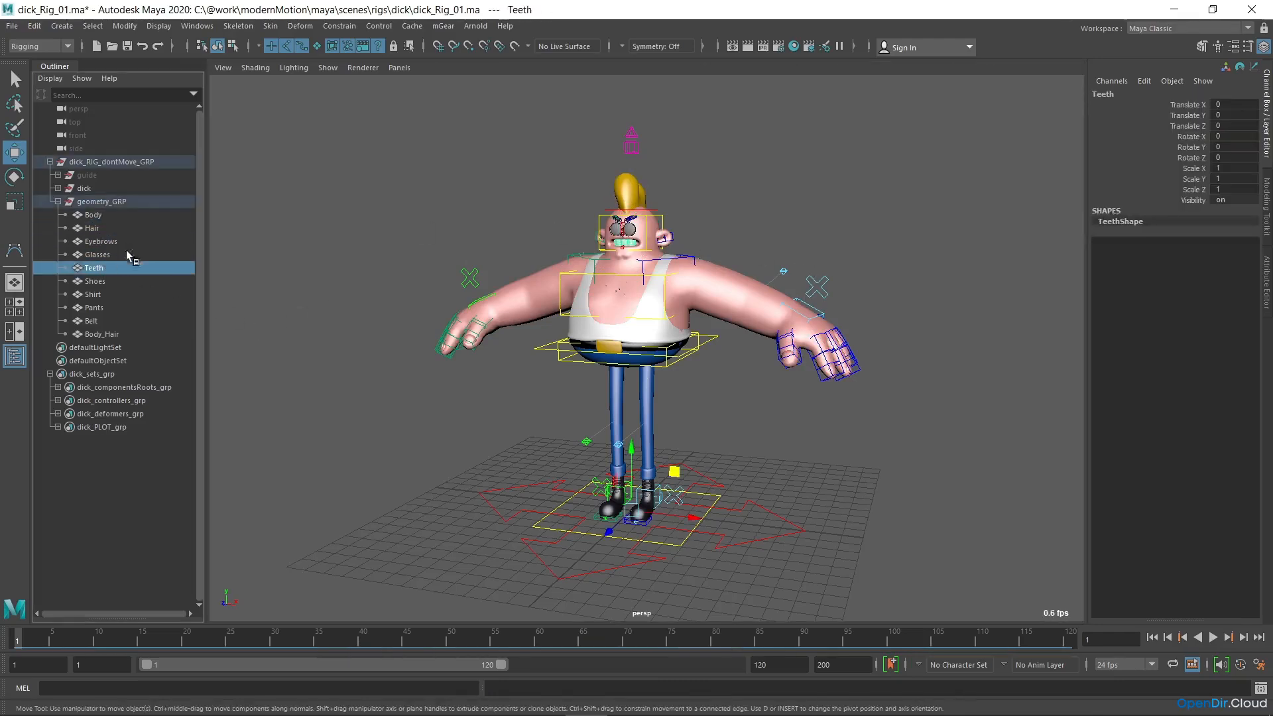
- Select the joints in dick_deformers_grp together with the Hair mesh and bind the hair to them
click(147, 413)
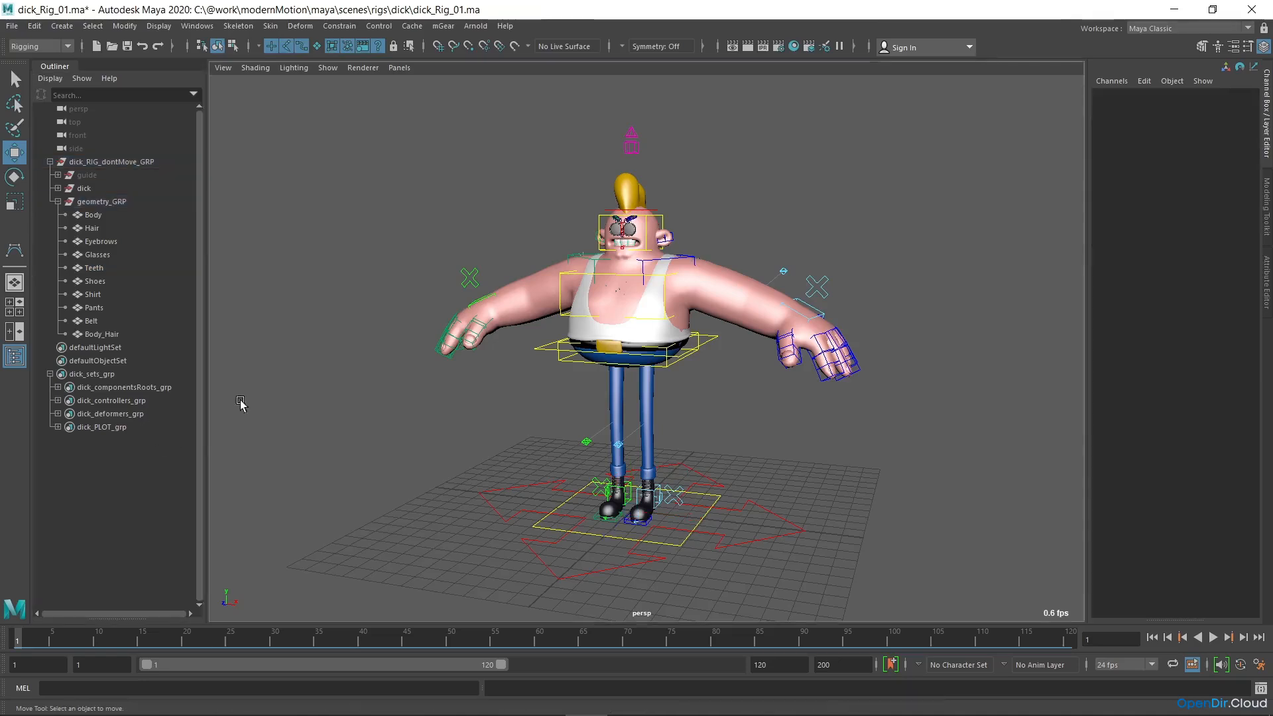
right_click(132, 416)
click(157, 425)
ctrl+click(93, 228)
click(271, 26)
click(284, 53)
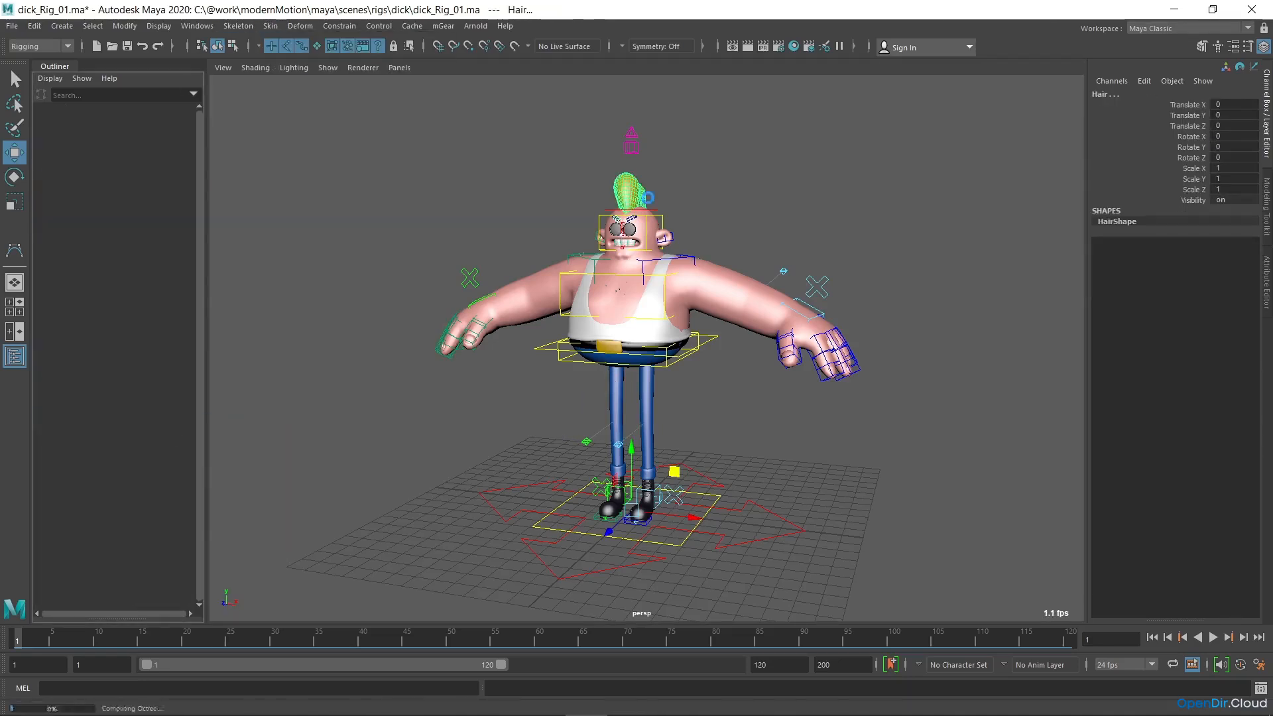
- Select the dick_deformers_grp joints plus the Eyebrows mesh and bind the eyebrows with the same skin options
right_click(147, 413)
click(158, 424)
ctrl+click(99, 242)
click(270, 26)
click(299, 60)
- Bind the Glasses mesh to the members of dick_deformers_grp with the current Geodesic Voxel settings
click(133, 412)
right_click(133, 412)
click(158, 424)
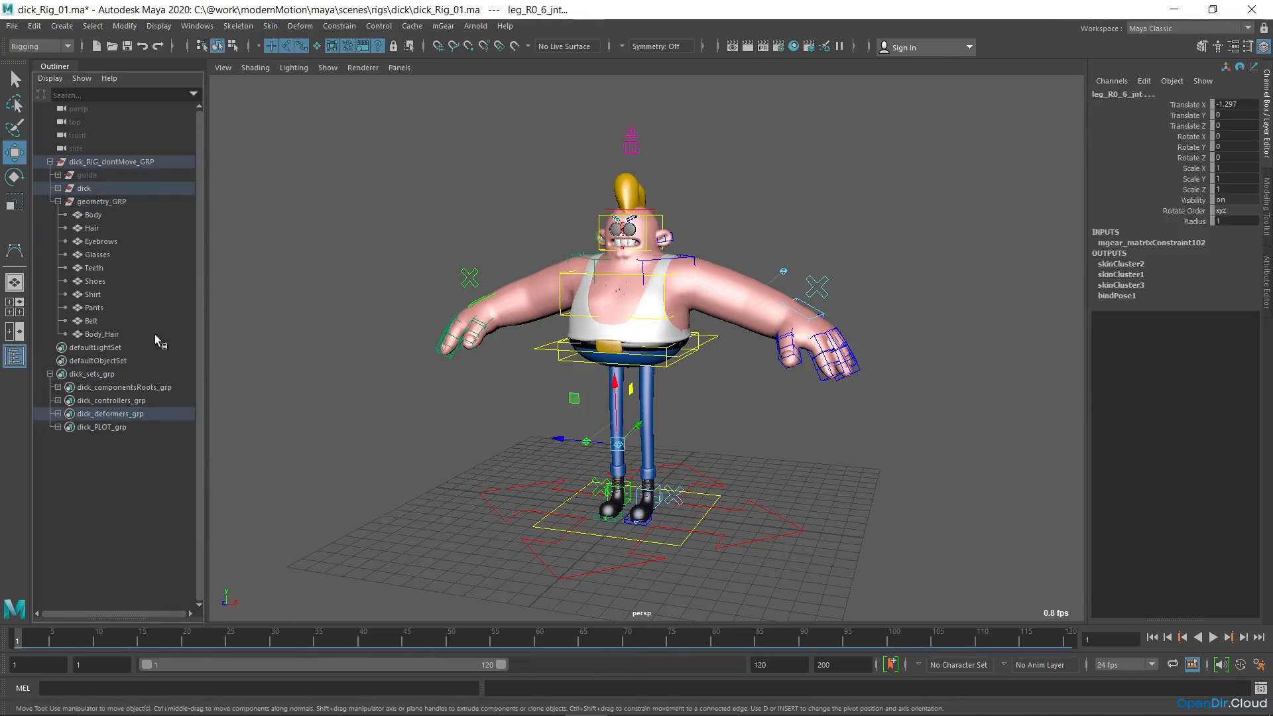
ctrl+click(97, 255)
click(270, 26)
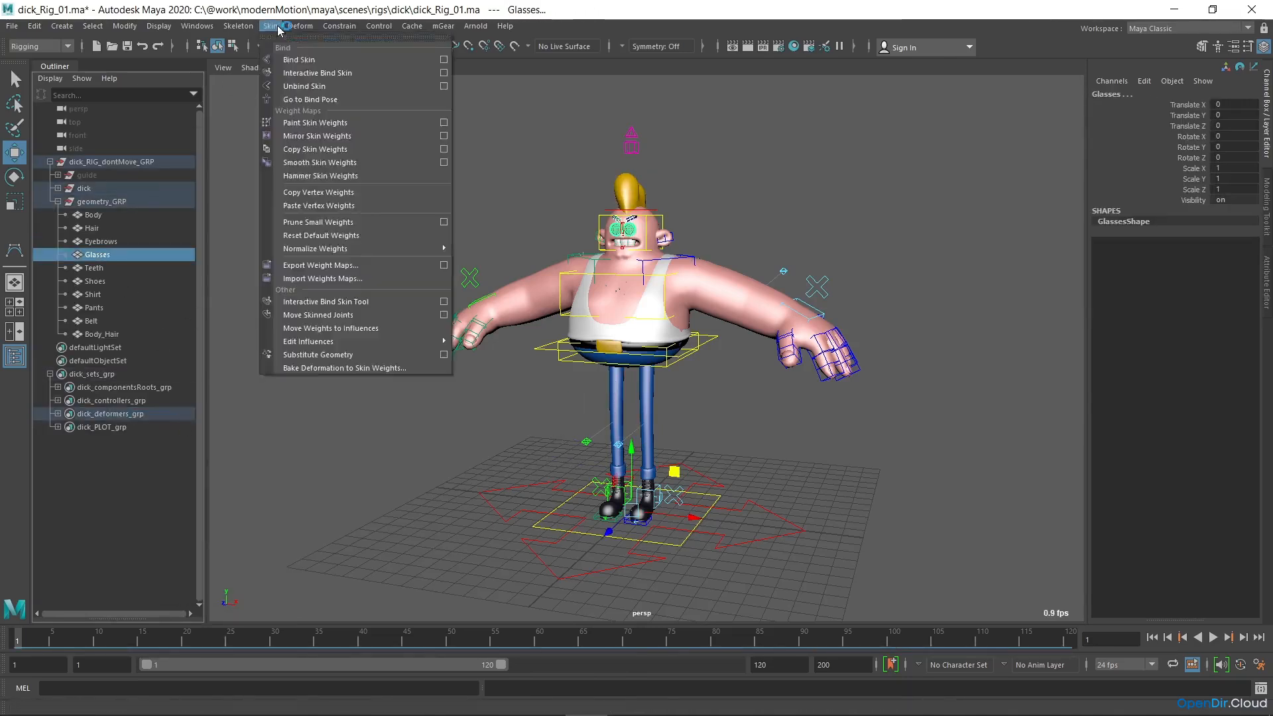
click(288, 53)
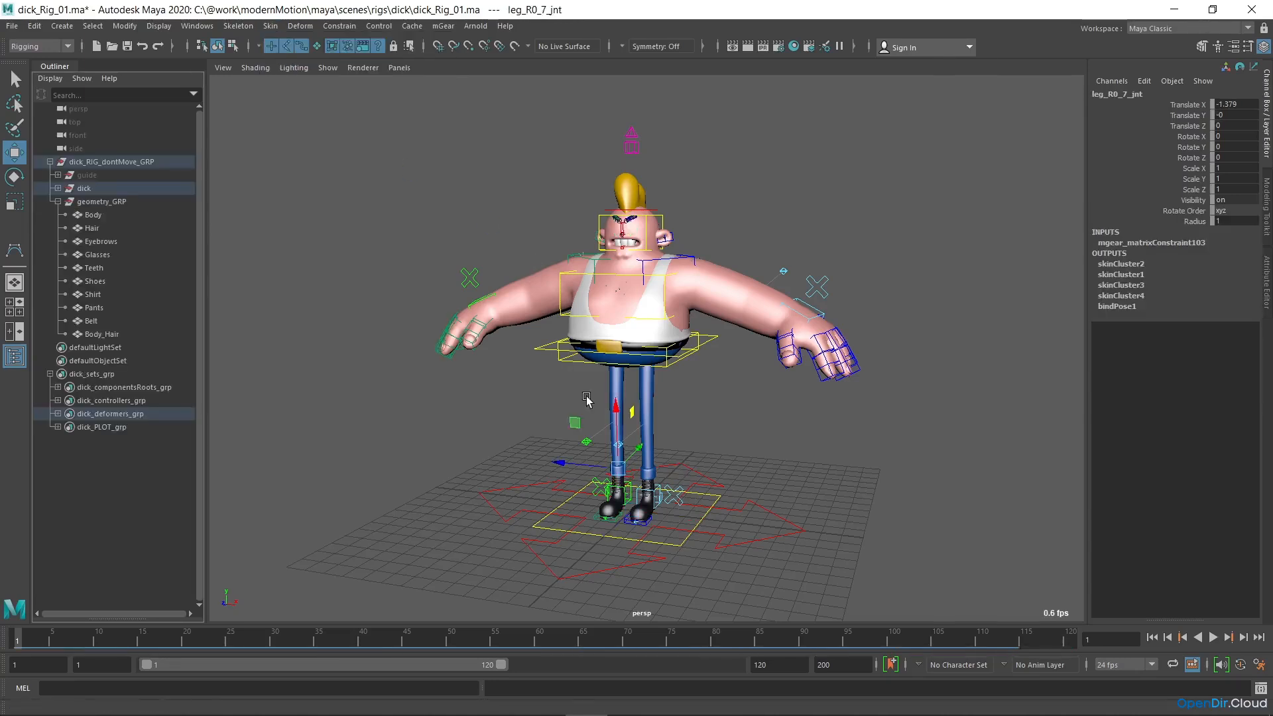
- Try lowering the Envelope of the skin cluster on the Glasses mesh, and undo the change
click(103, 256)
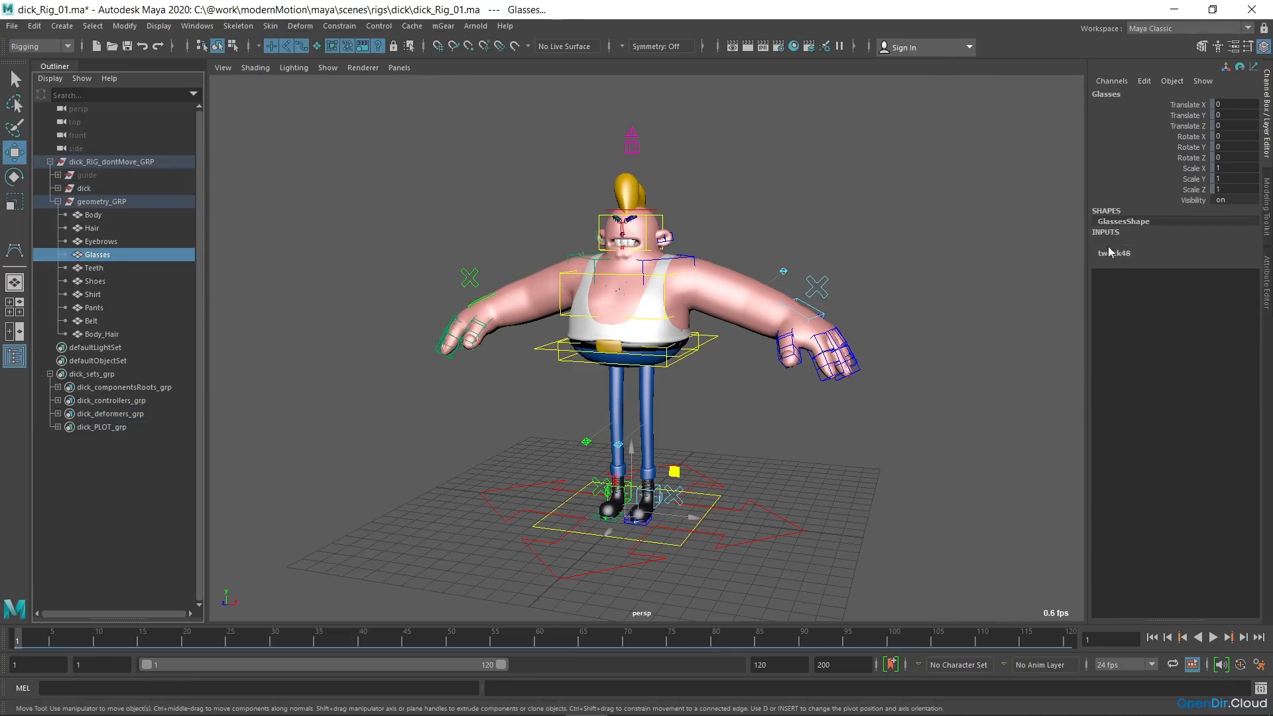
click(1120, 242)
click(1190, 254)
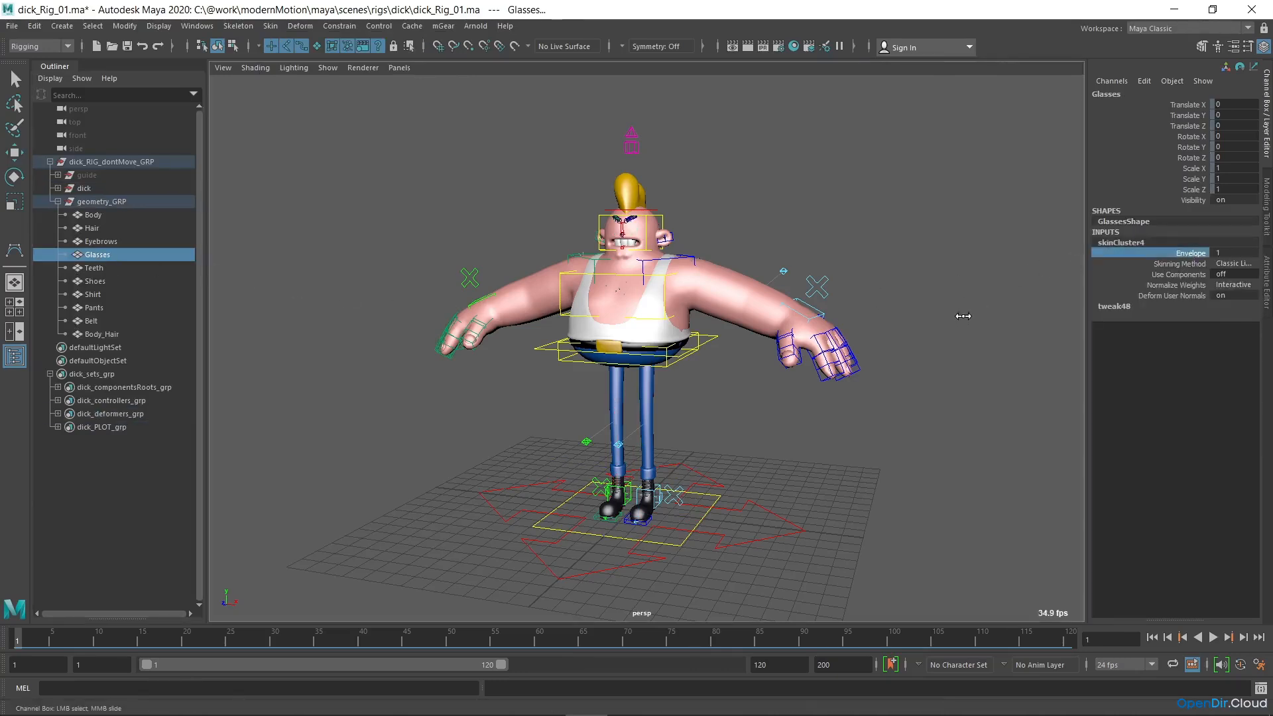
mouse_move(942, 315)
middle_down()
mouse_move(917, 313)
mouse_move(952, 311)
mouse_move(923, 310)
middle_up()
key(ctrl+z)
- Detach the skin from the Glasses mesh using the Delete history option
click(103, 254)
key(w)
click(271, 25)
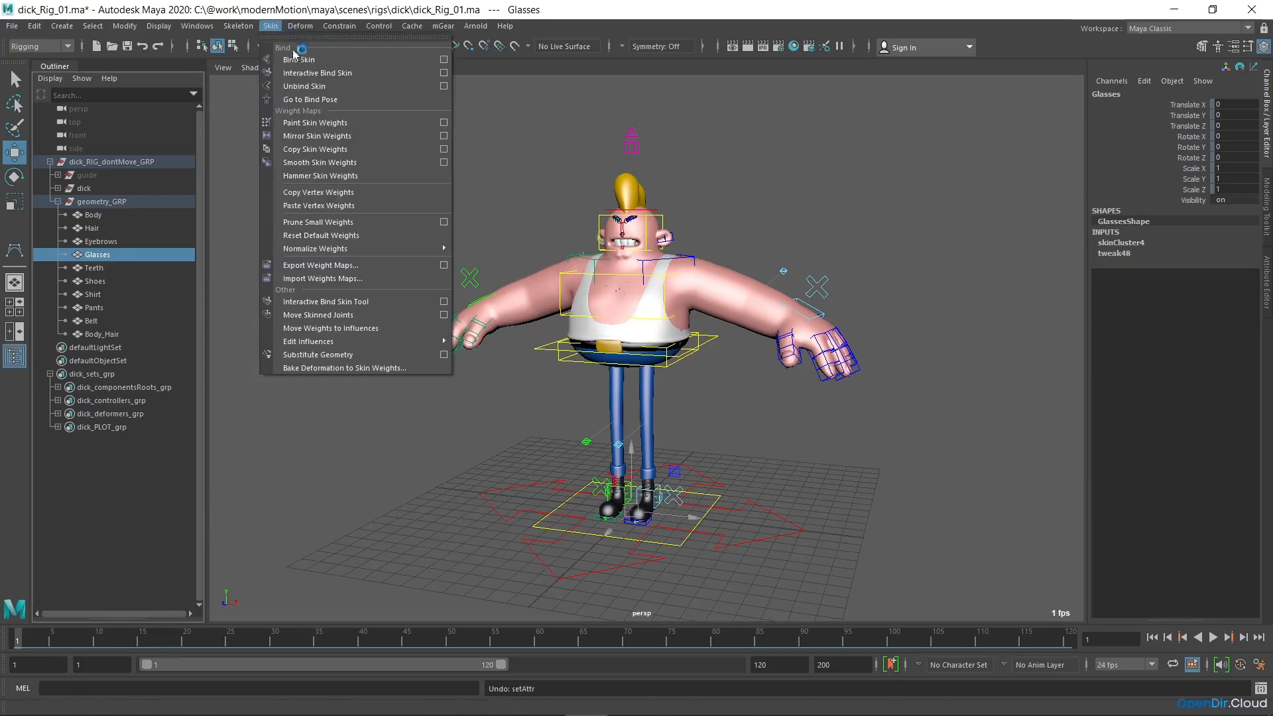
click(443, 87)
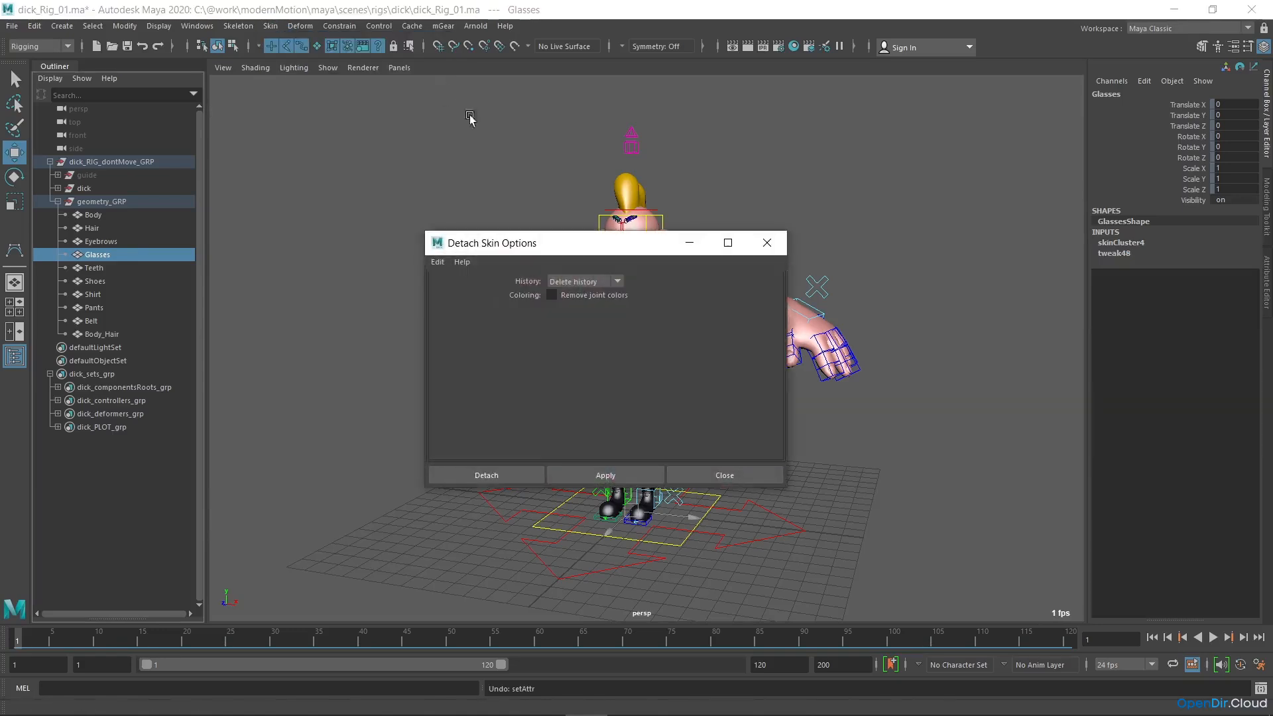
click(520, 474)
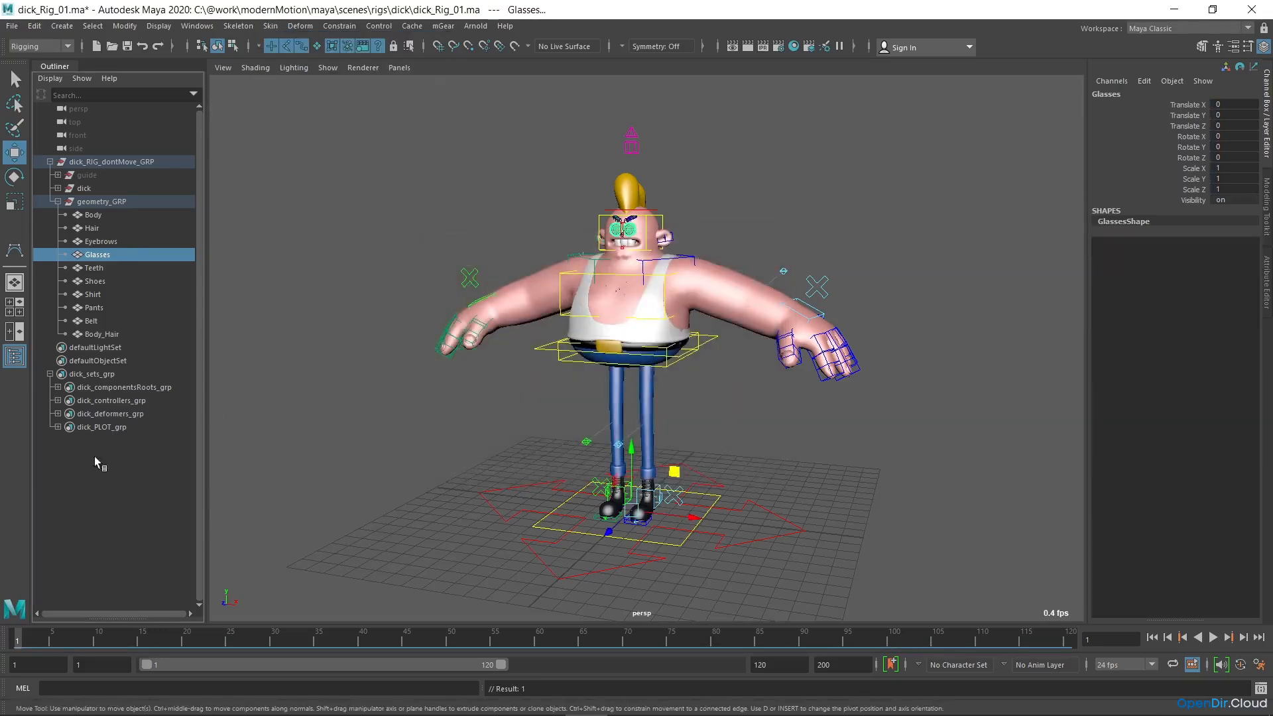
- Bind the Glasses mesh to the dick_deformers_grp joints again with the bind method set to Closest distance
click(136, 413)
right_click(136, 414)
click(199, 421)
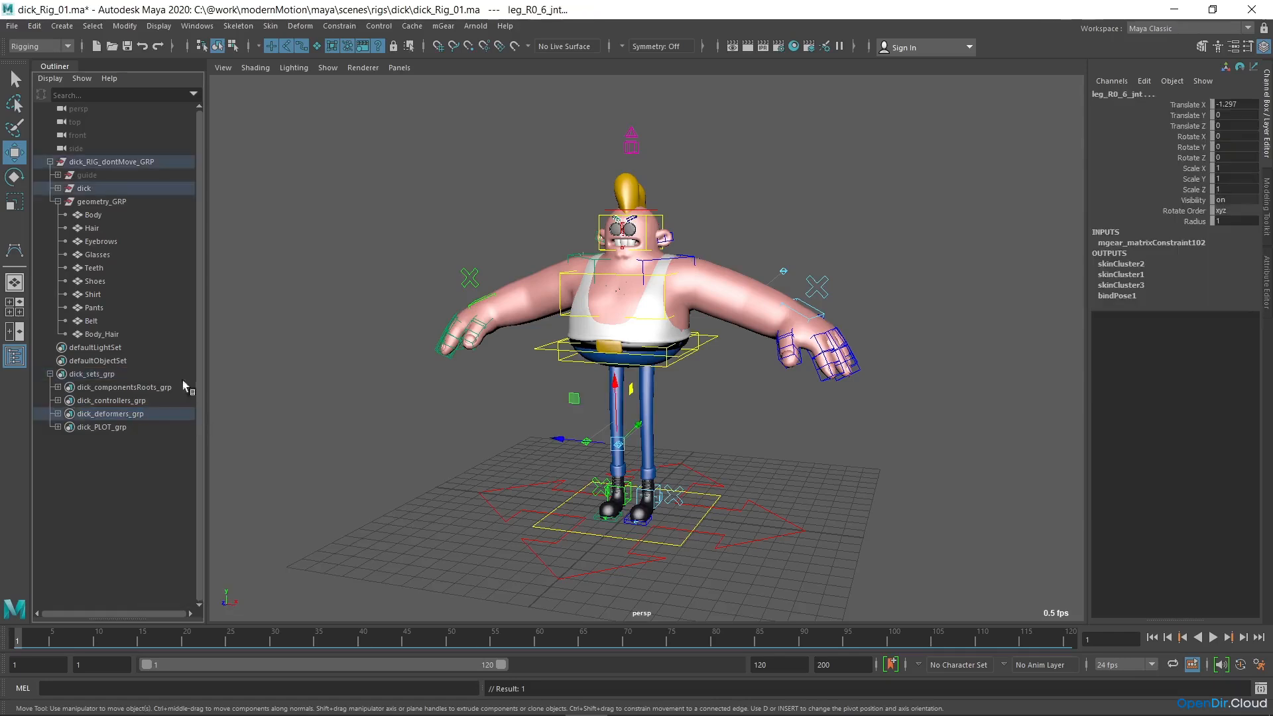
ctrl+click(97, 254)
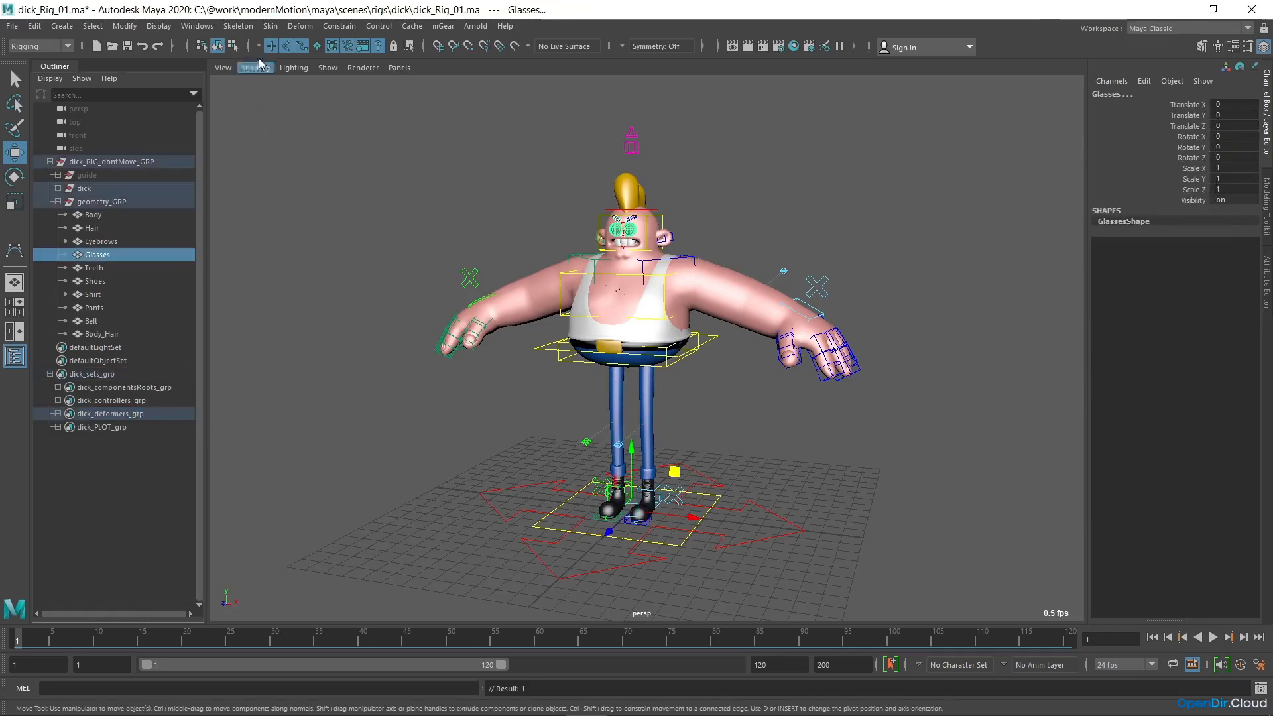
click(270, 27)
click(443, 59)
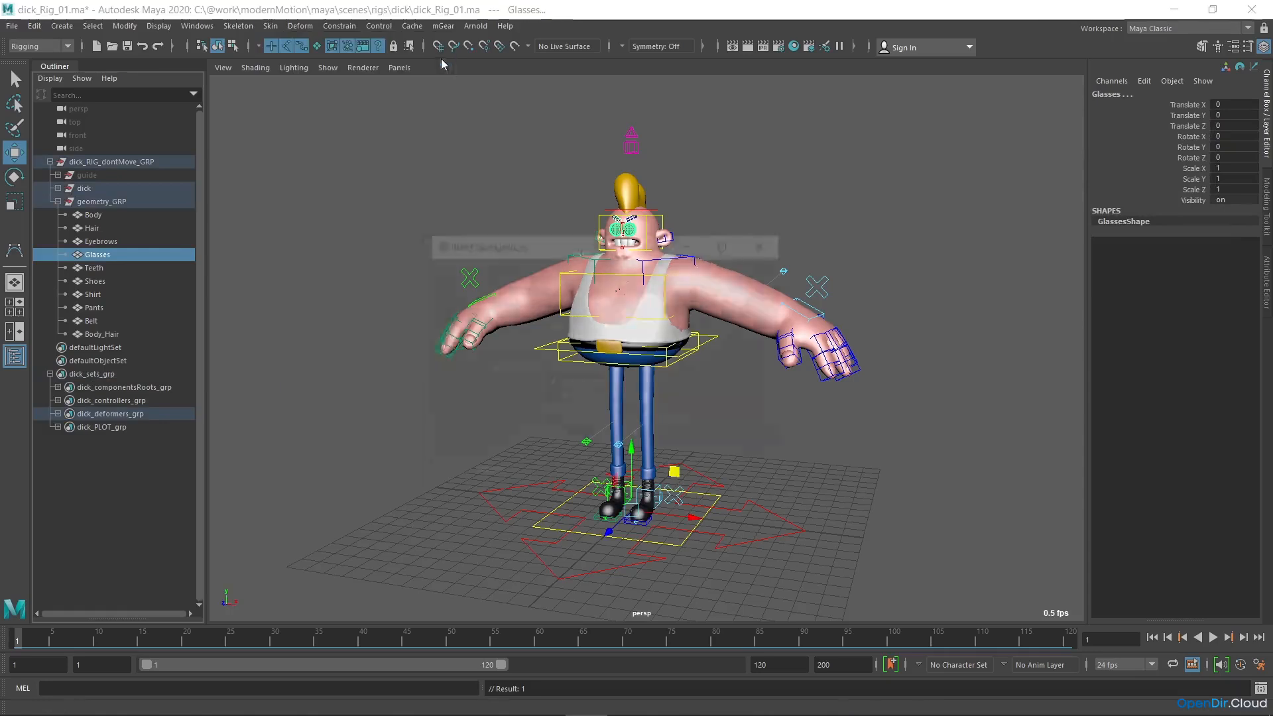
click(638, 297)
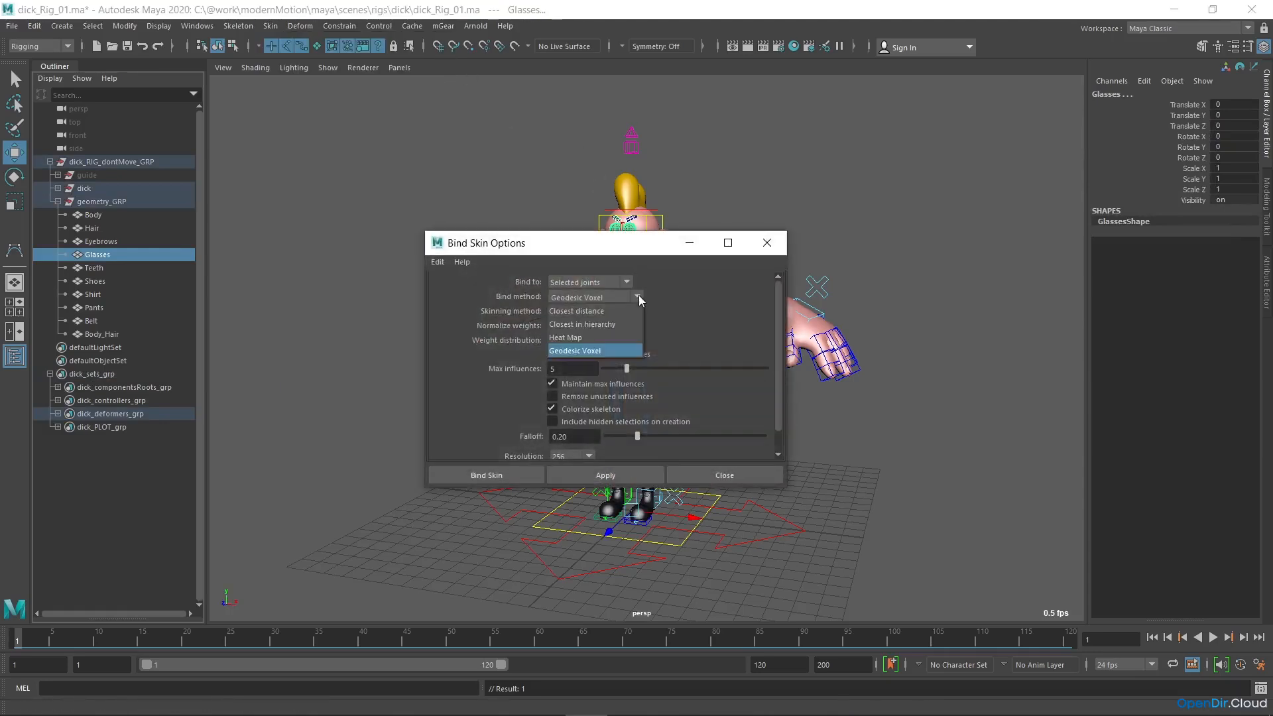
click(605, 312)
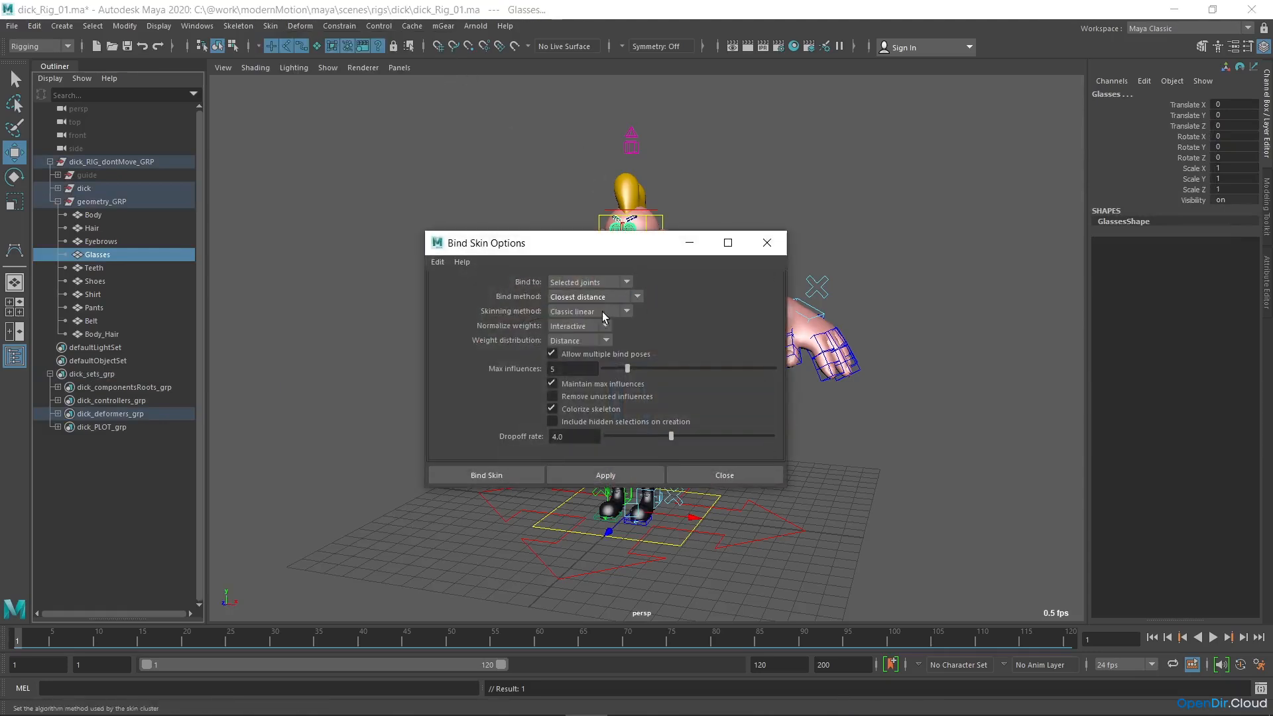
click(500, 477)
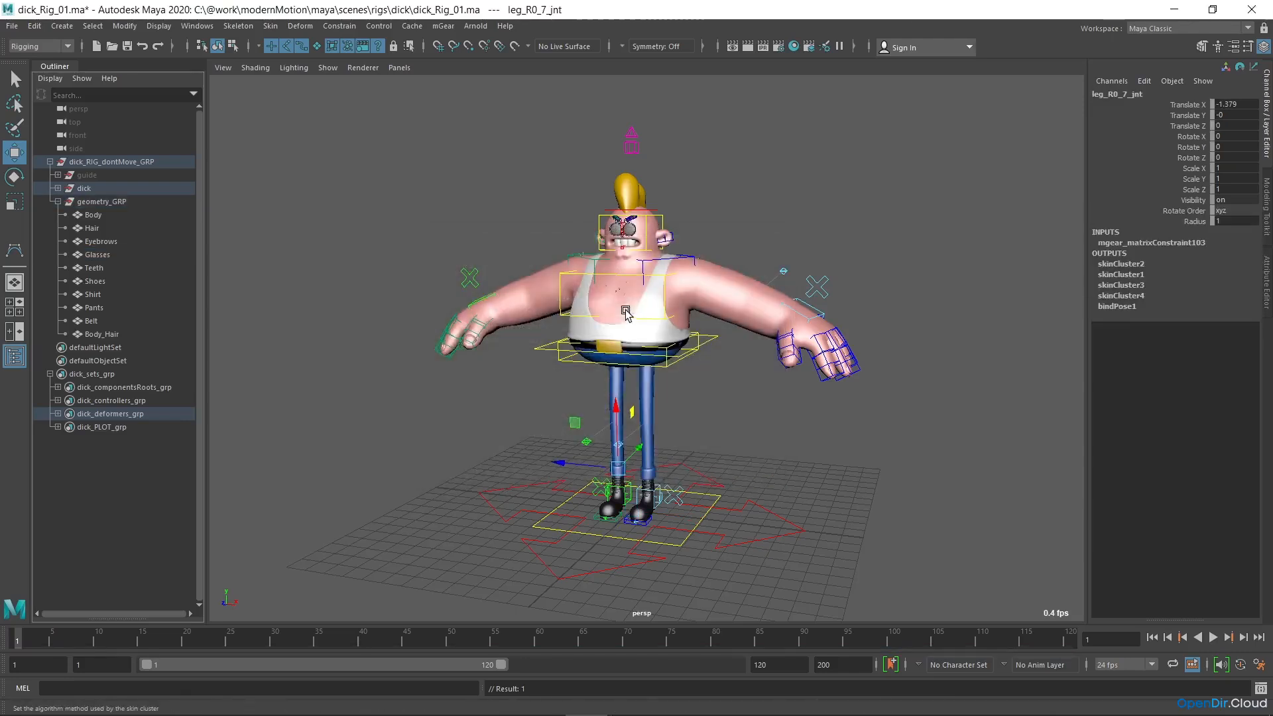
- Select the dick_deformers_grp joints with the Teeth mesh and bind the teeth to the selected joints
right_click(179, 414)
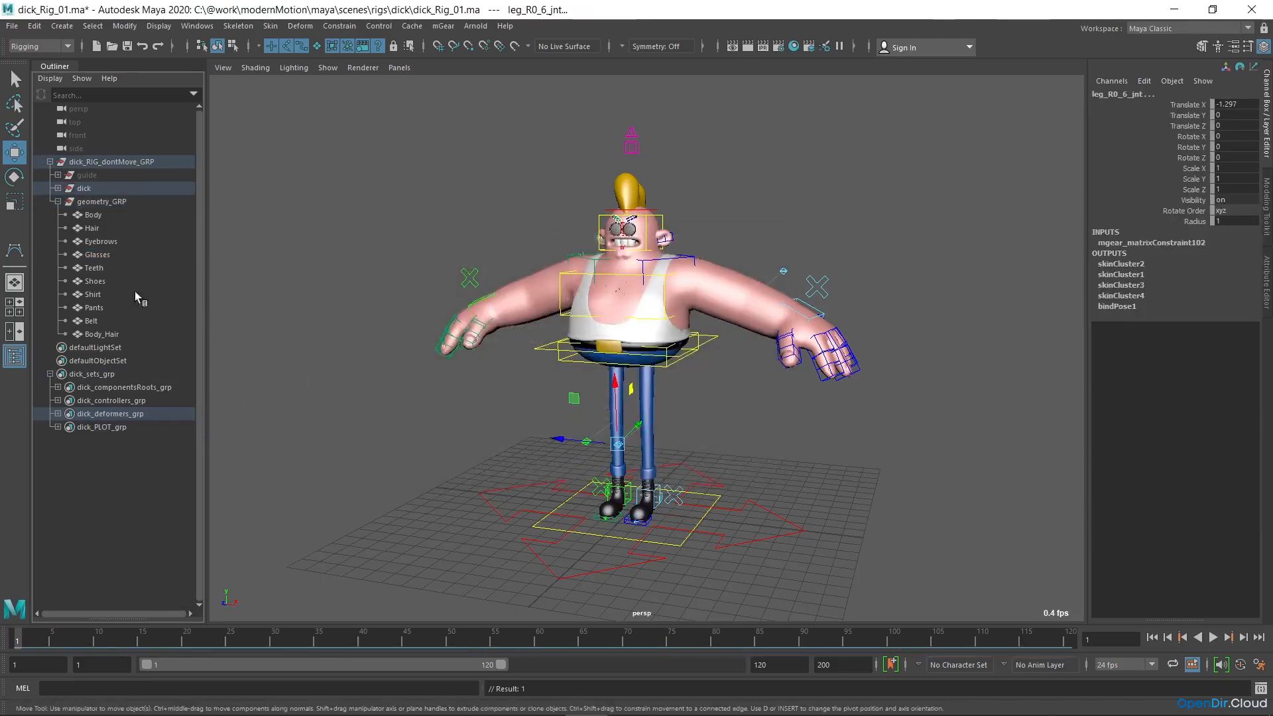
click(94, 268)
click(270, 26)
click(441, 58)
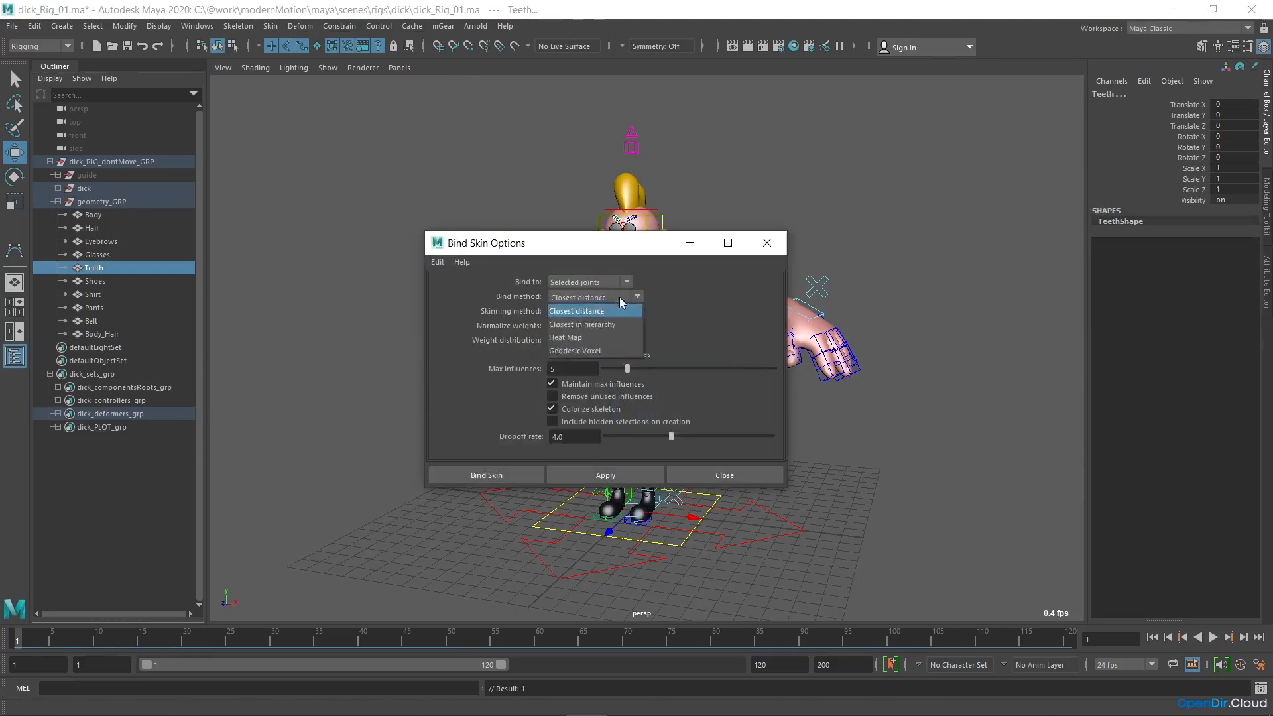
click(487, 475)
- Select the dick_deformers_grp joints with the Shoes mesh, bind the shoes using the current skin options, and clear the selection
click(110, 414)
right_click(173, 416)
click(211, 425)
ctrl+click(98, 283)
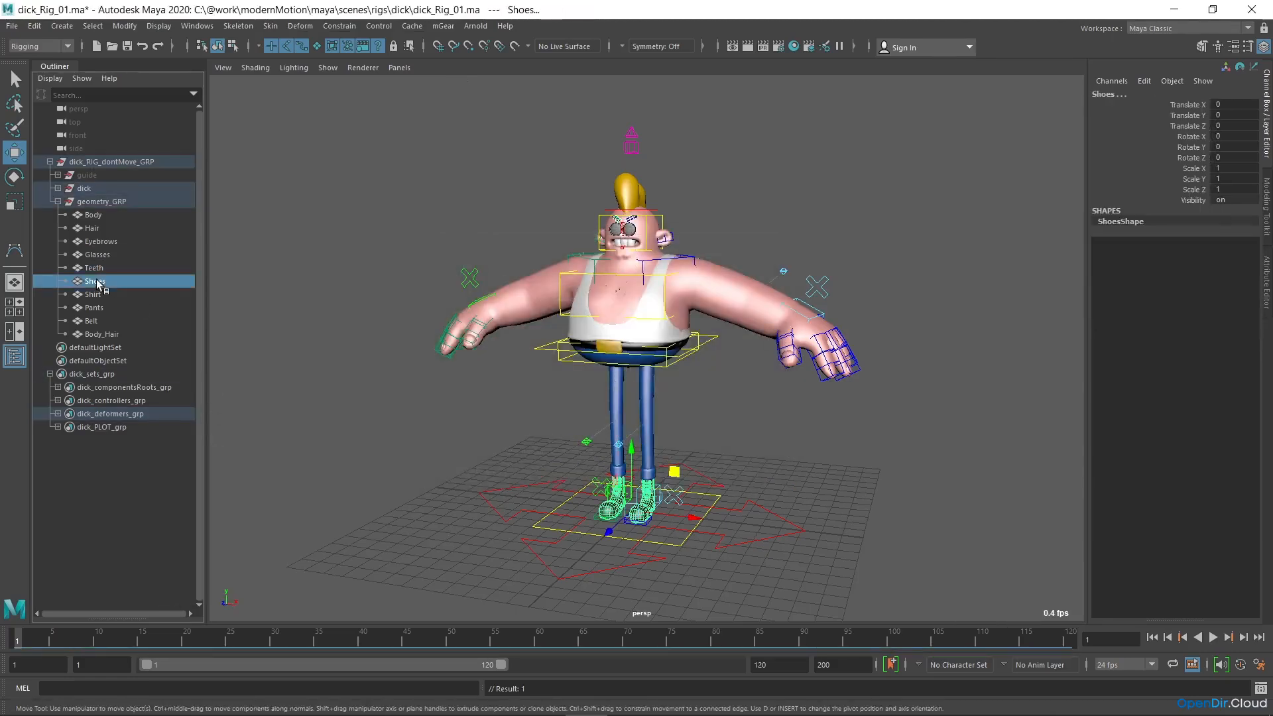
click(271, 26)
click(287, 57)
click(706, 435)
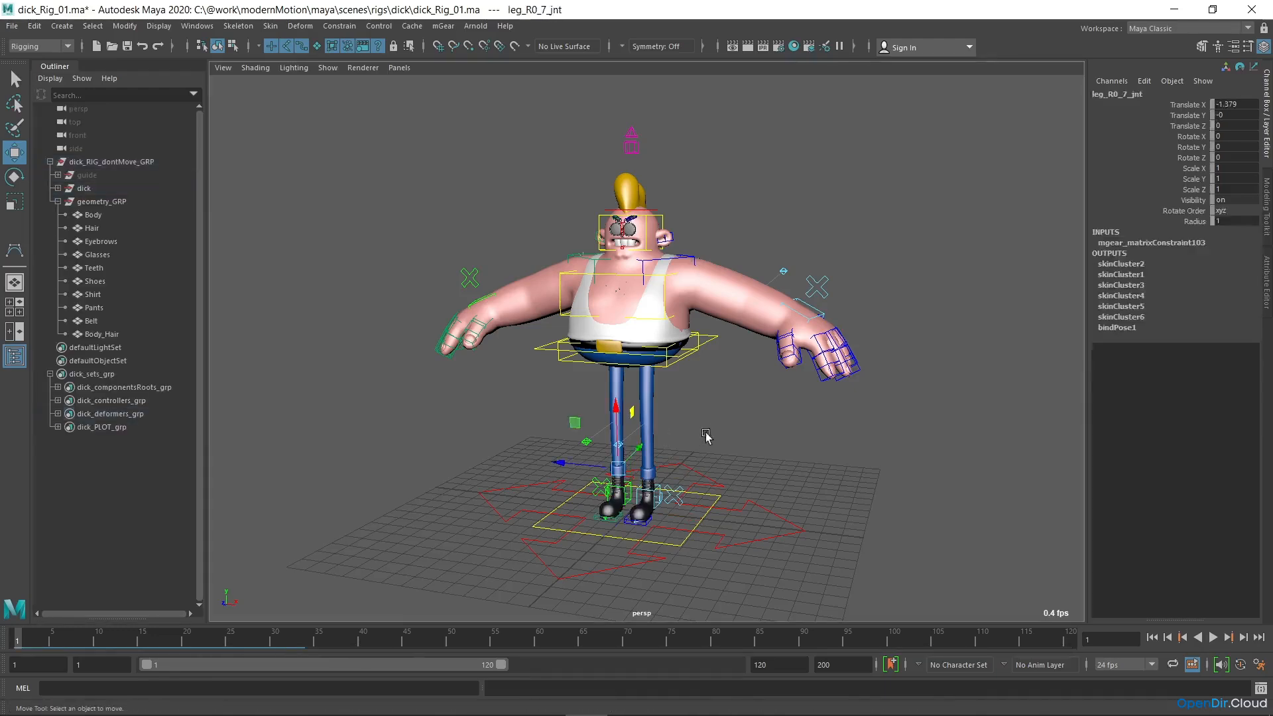
- Test the shoe skin by moving the character's left foot control upward, undo the move, and save the scene
click(669, 490)
drag(675, 485, 706, 419)
key(ctrl+z)
click(720, 415)
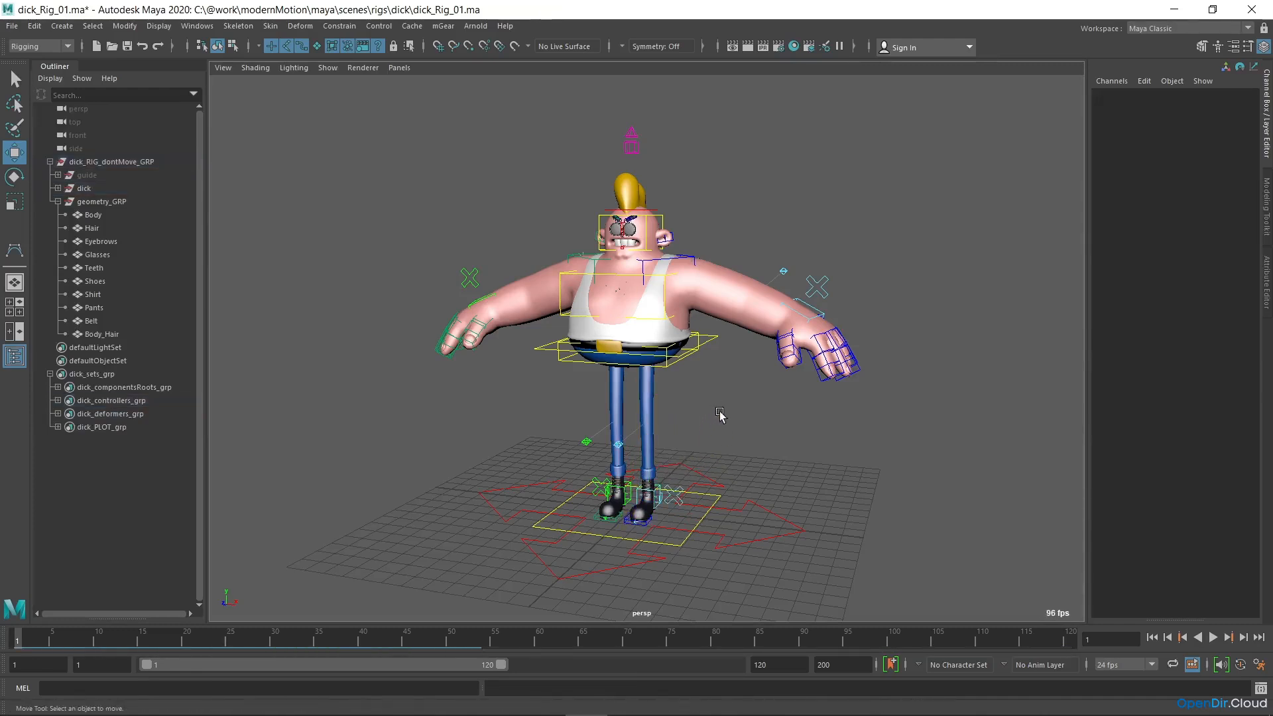
key(ctrl+s)
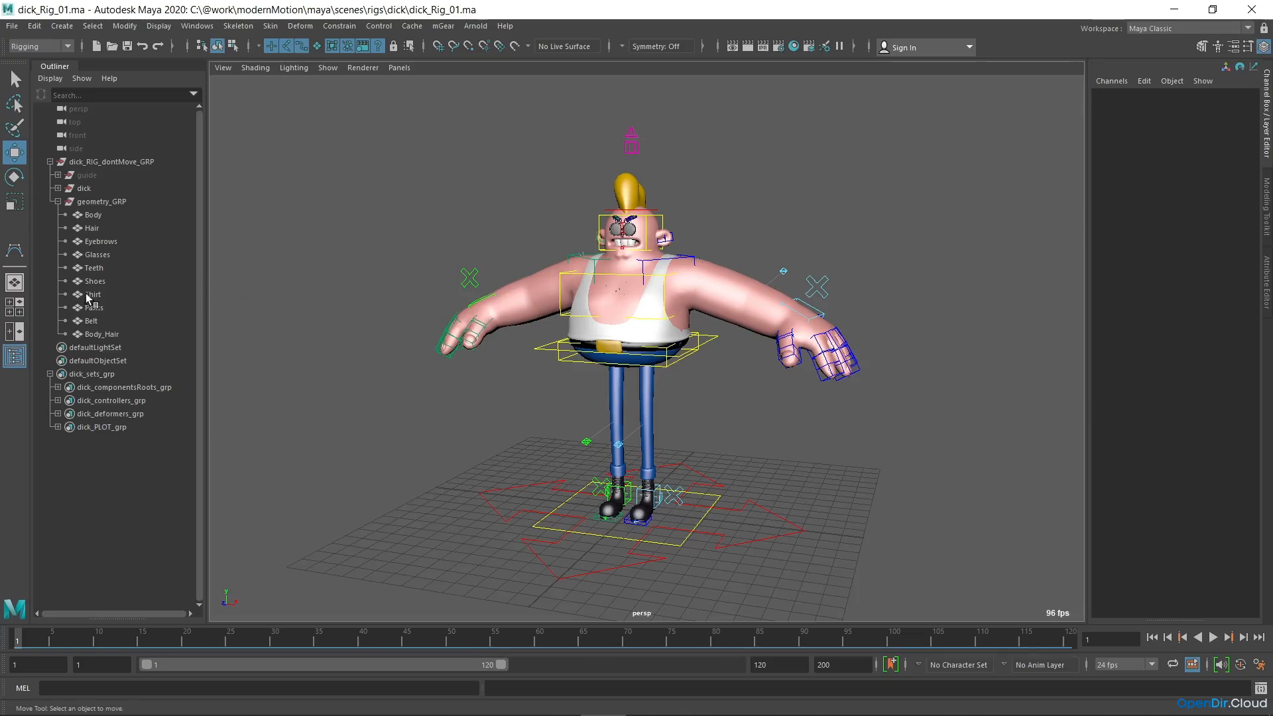
- Try moving the unbound Shirt mesh about 0.715 units along X, and undo the move
click(91, 294)
drag(693, 520, 776, 534)
key(ctrl+z)
key(ctrl+z)
key(ctrl+z)
key(ctrl+z)
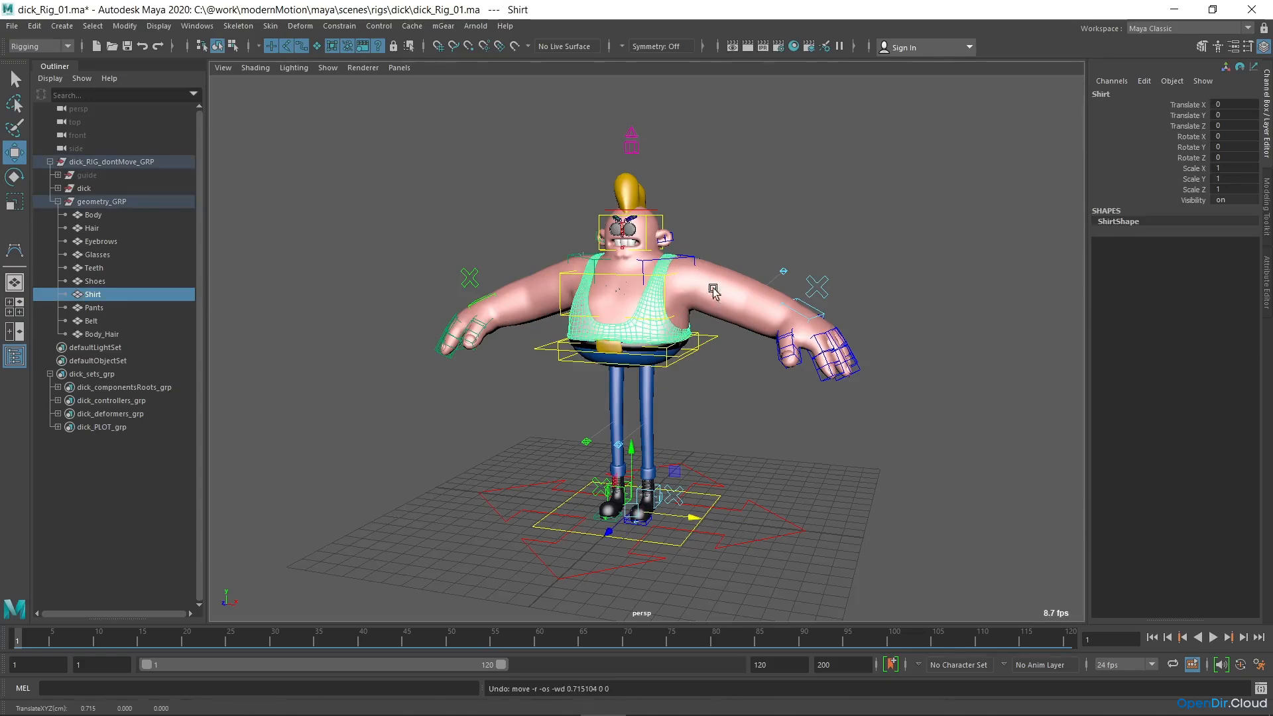
- Try moving the unbound Pants about 5.49 units and the Belt about 5.03 units along X, undo each move, and clear the selection
click(93, 215)
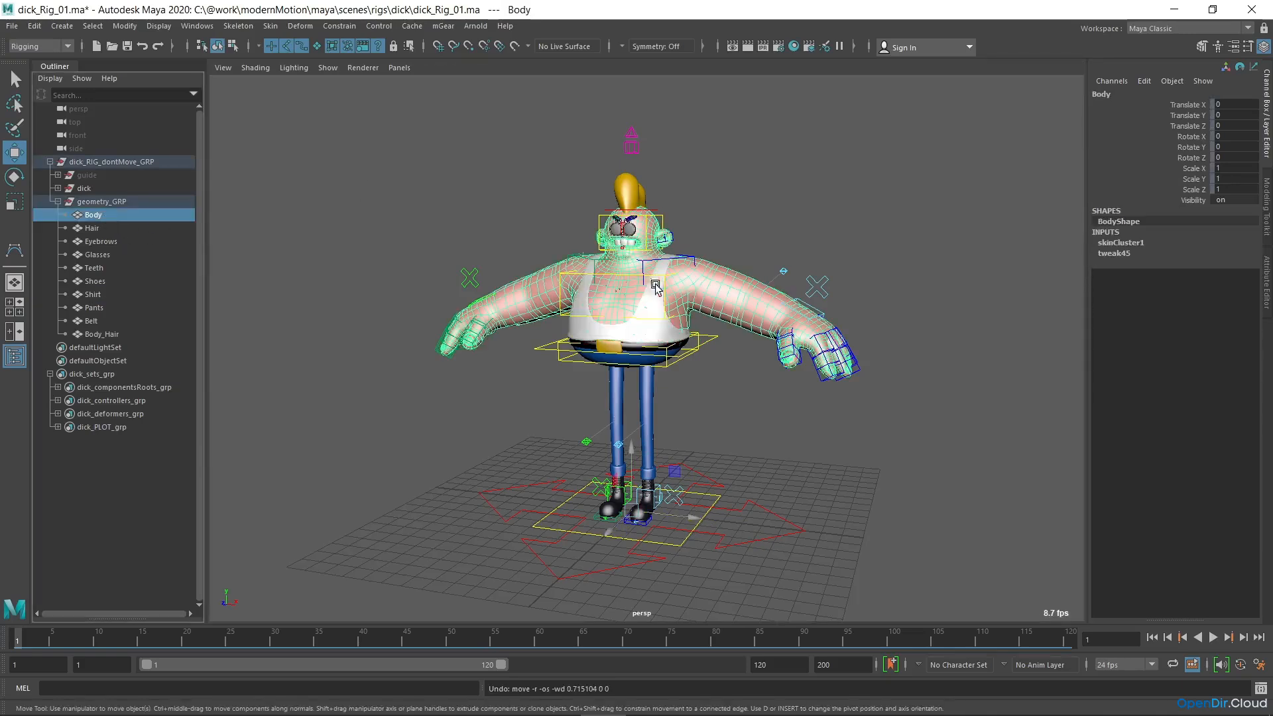
click(94, 307)
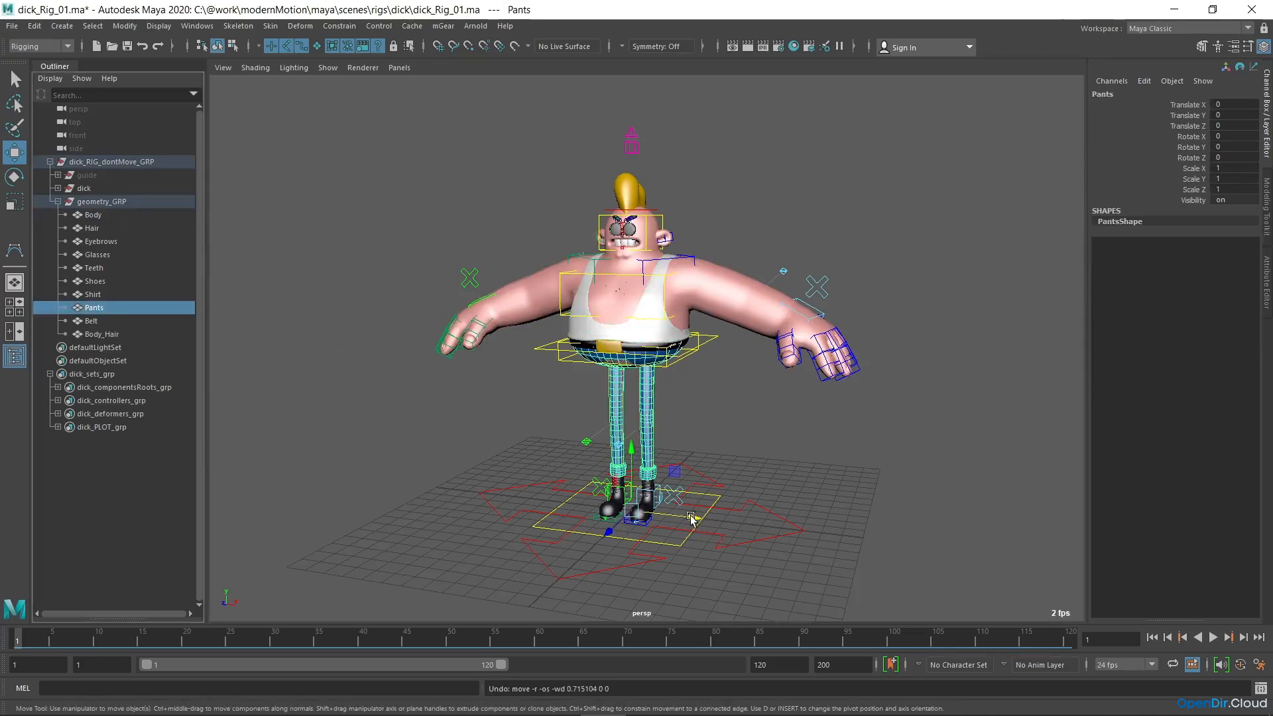
drag(691, 518, 790, 520)
key(ctrl+z)
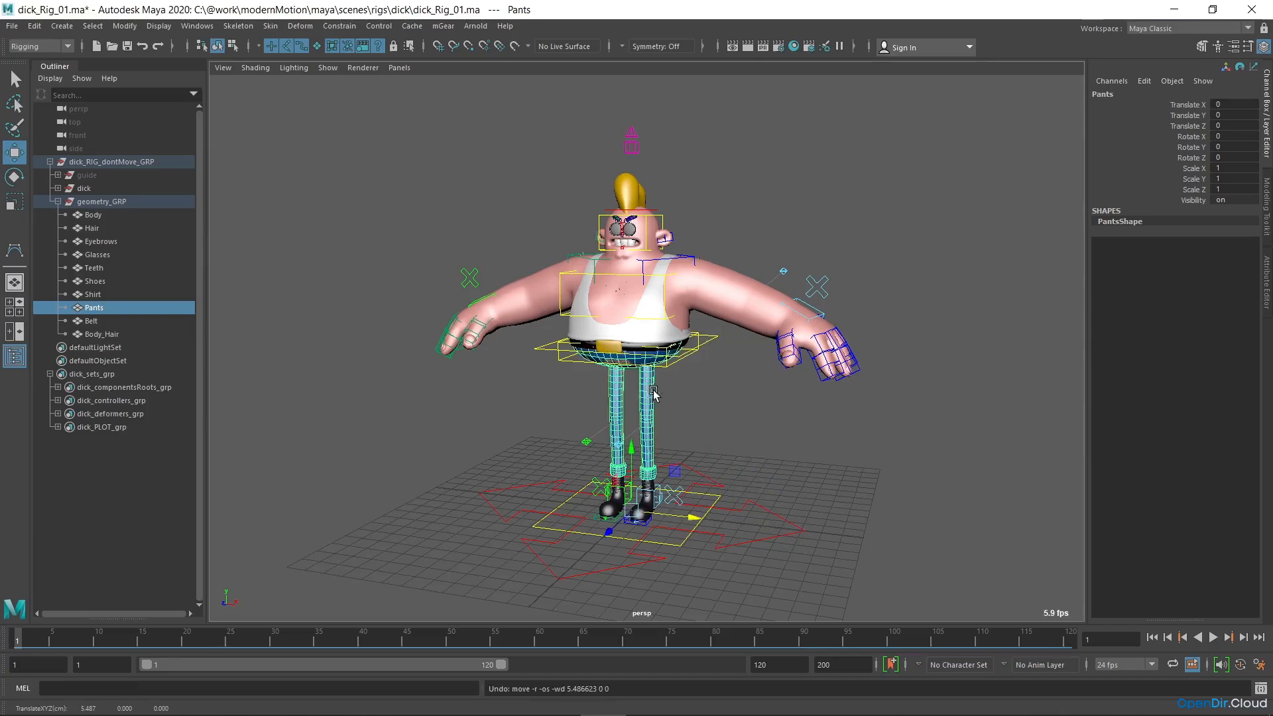
click(91, 321)
drag(690, 520, 781, 535)
key(ctrl+z)
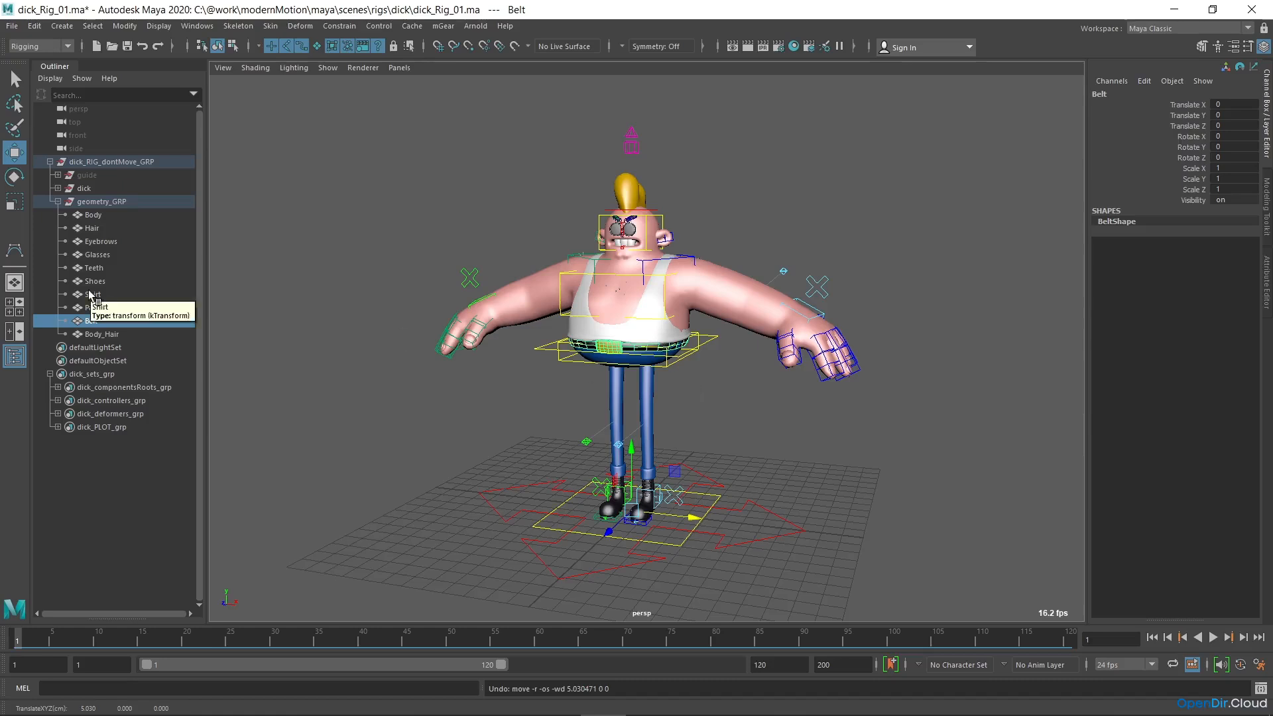
click(707, 398)
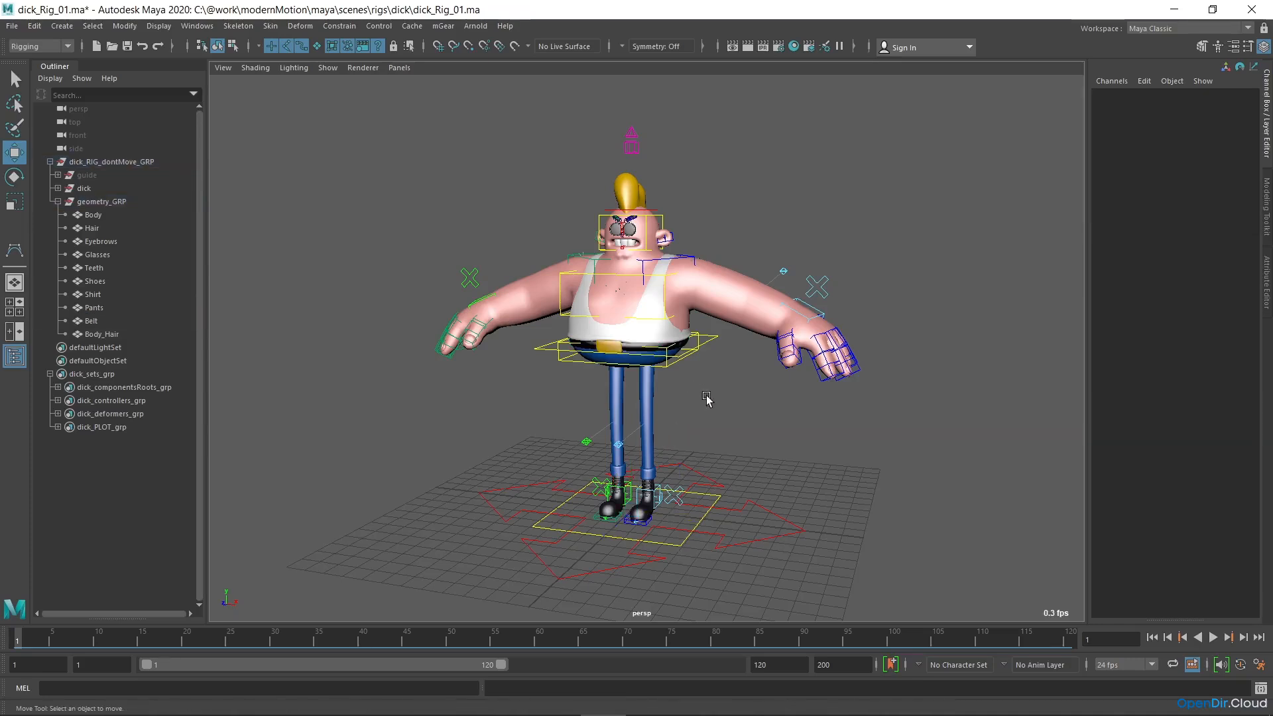
- Bind the Shirt mesh to the Body mesh with a cvWrap deformer, keeping the default sample radius of 0.00
click(309, 28)
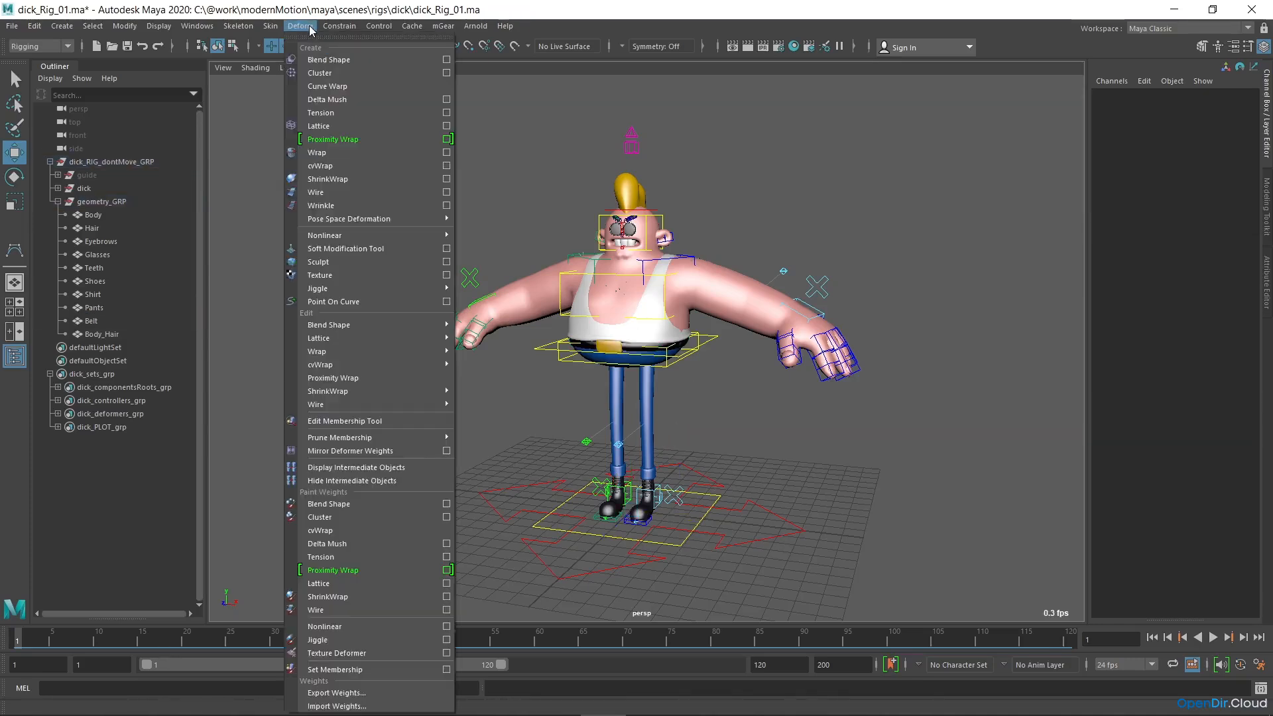
click(376, 166)
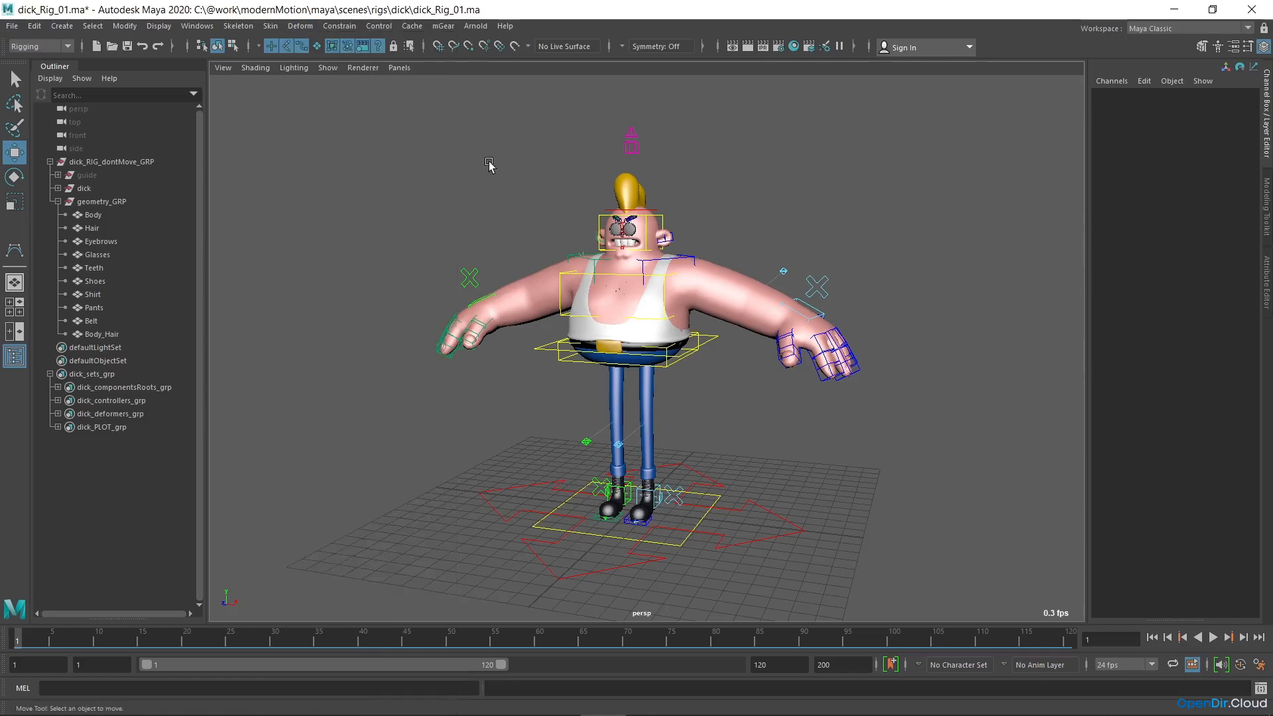
click(573, 333)
shift+click(547, 272)
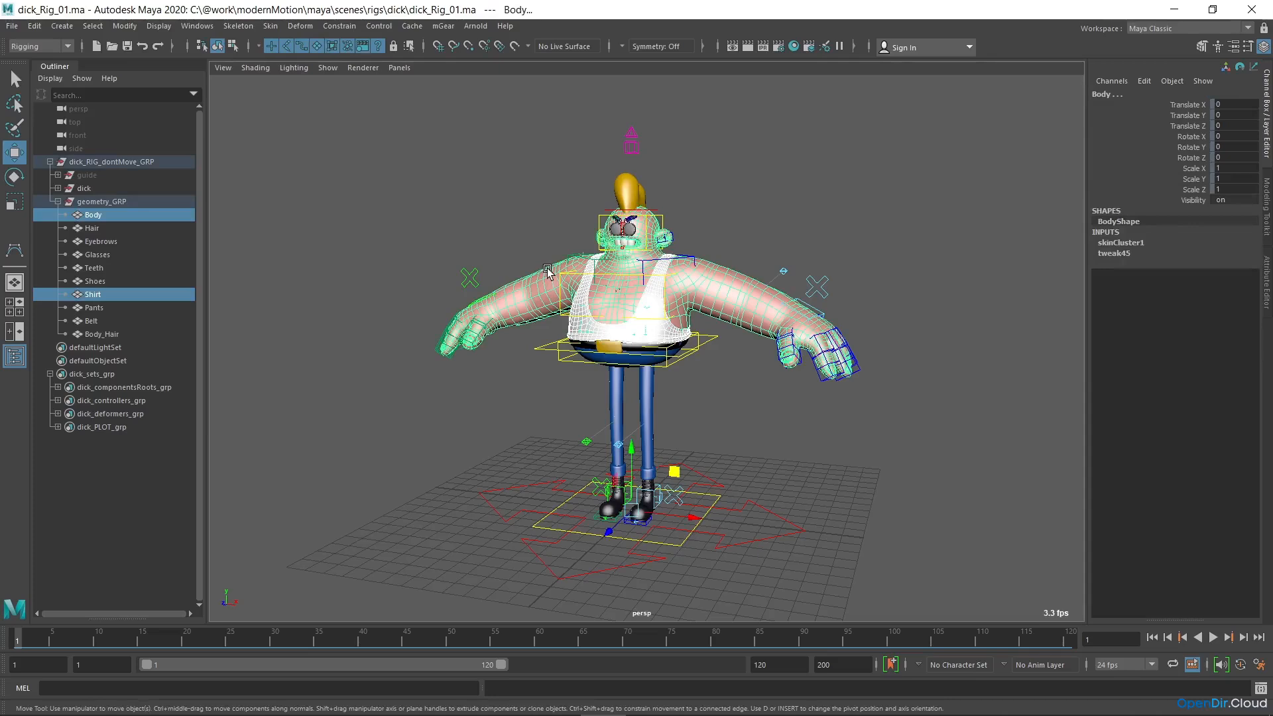
click(300, 26)
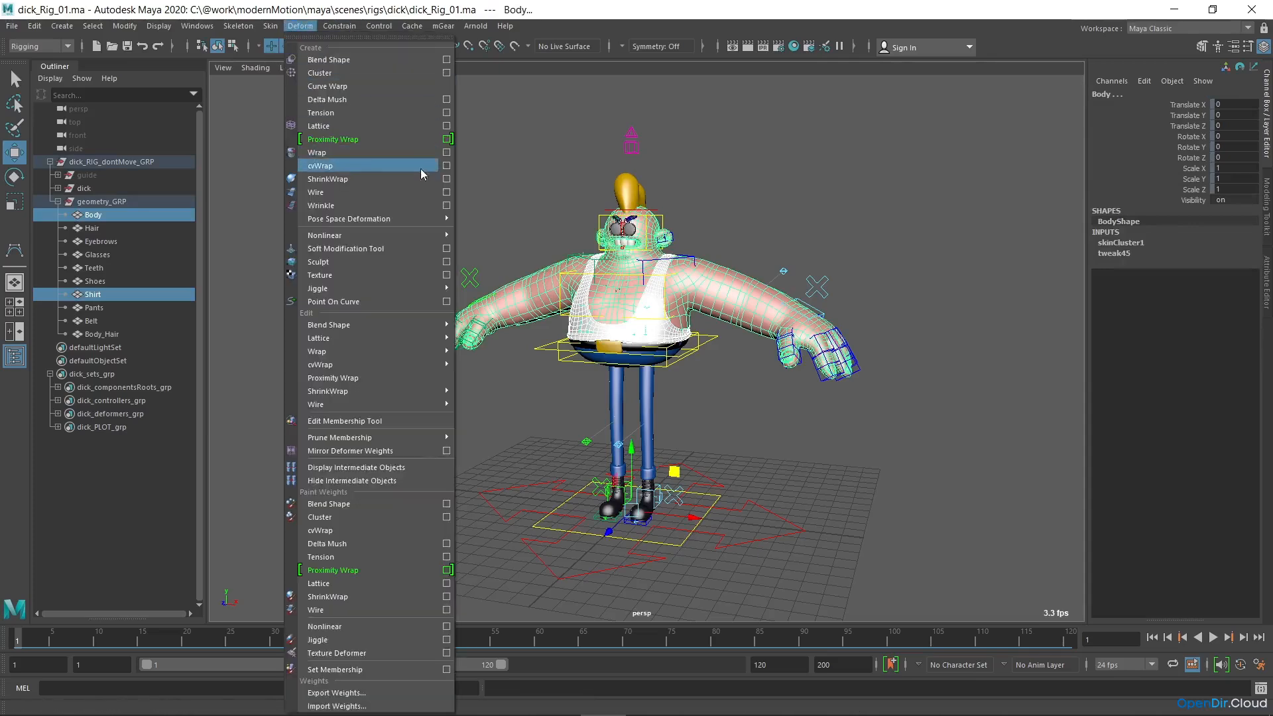
click(445, 168)
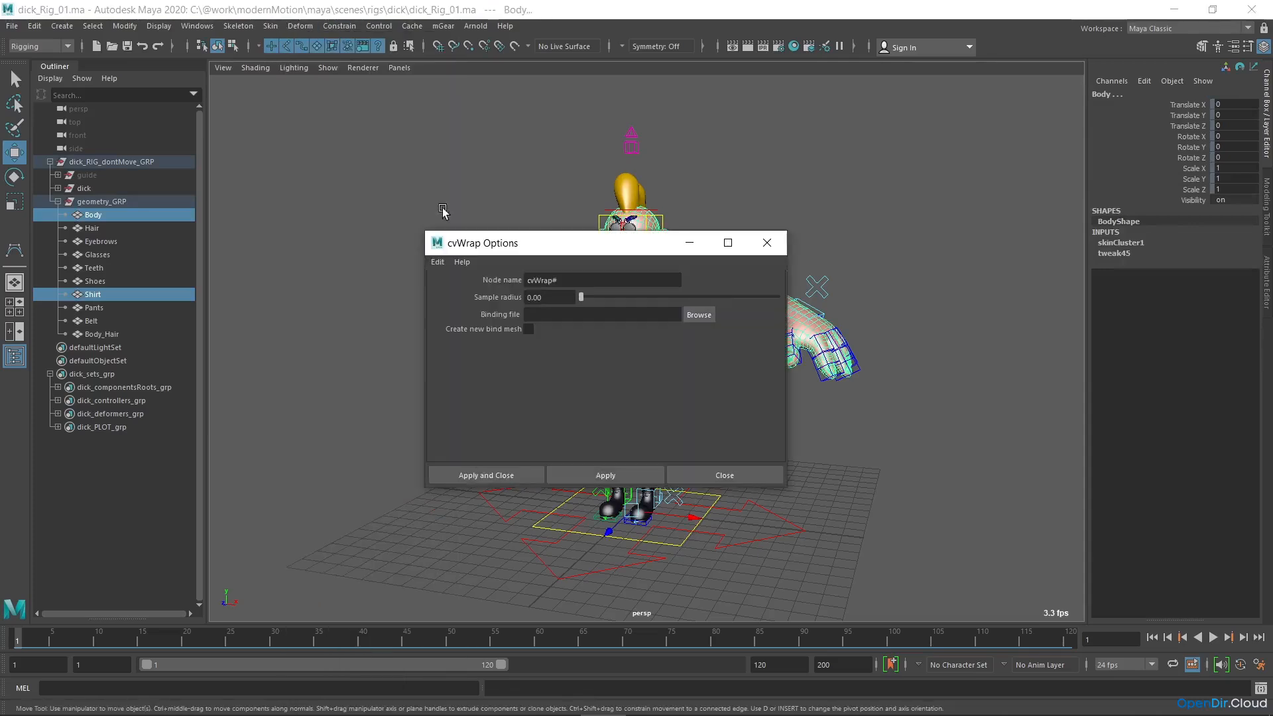
click(496, 474)
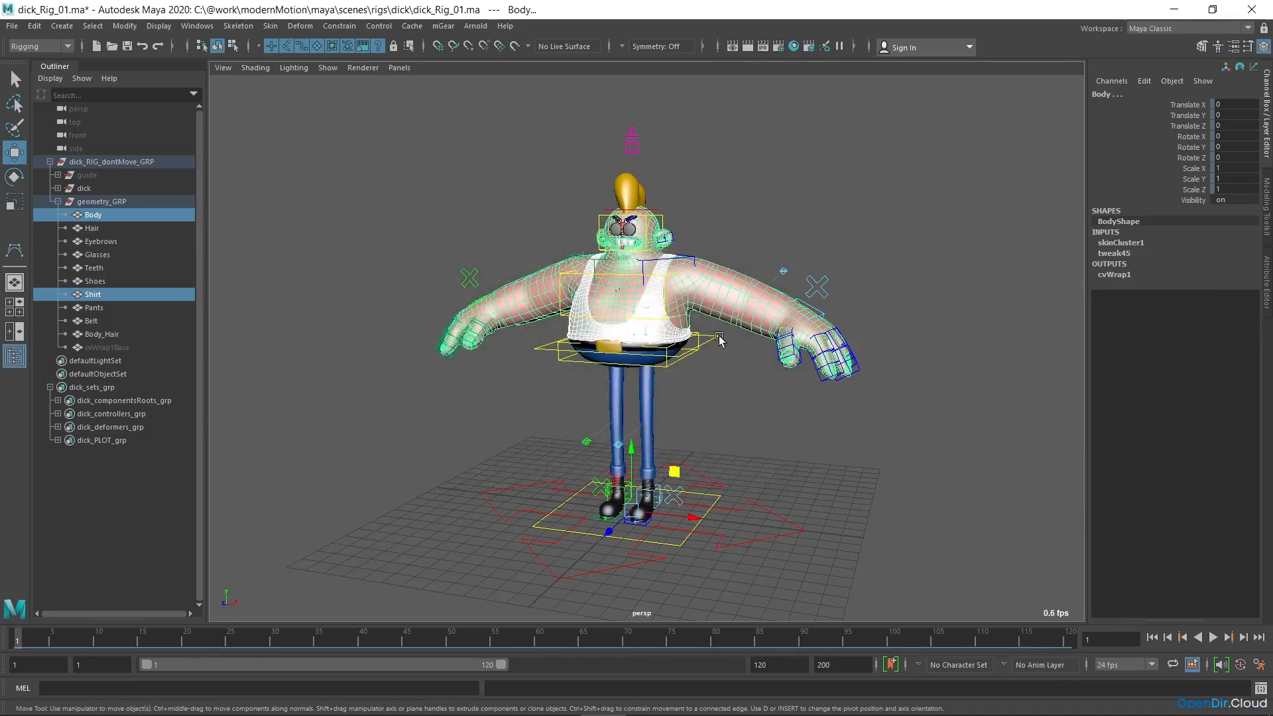
- Test the shirt wrap by moving body_C0_ctl about -0.52 in X and -0.76 in Y, and undo the move
click(714, 341)
mouse_move(672, 313)
mouse_down()
mouse_move(693, 308)
mouse_move(682, 324)
mouse_move(651, 318)
mouse_up()
key(ctrl+z)
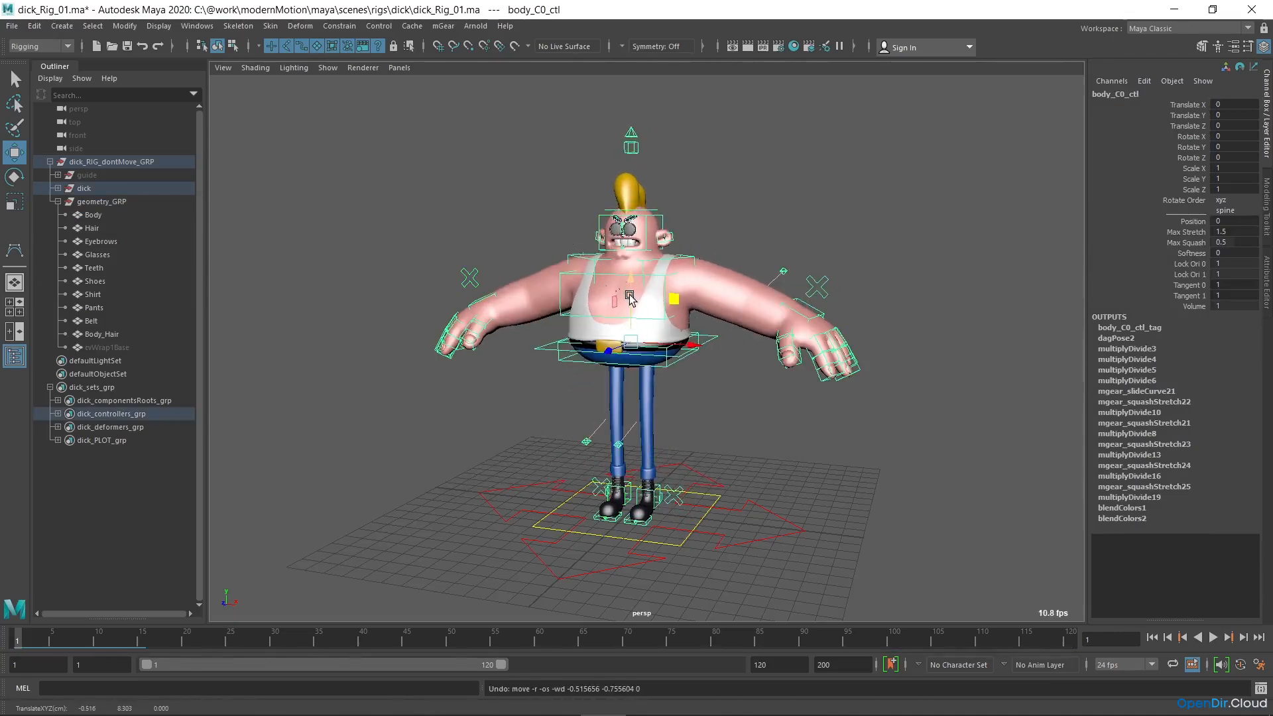
- Unhide the cvWrap1Base mesh to inspect it, and hide it again
click(122, 348)
key(shift+h)
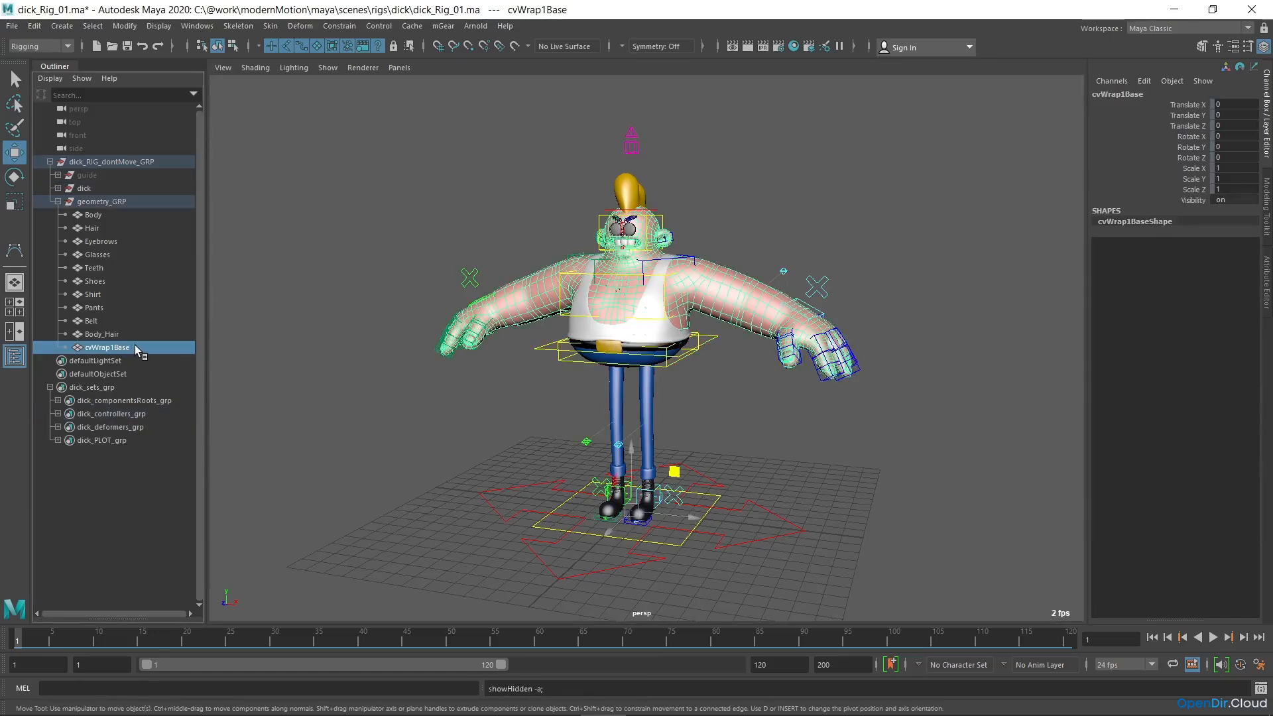
key(h)
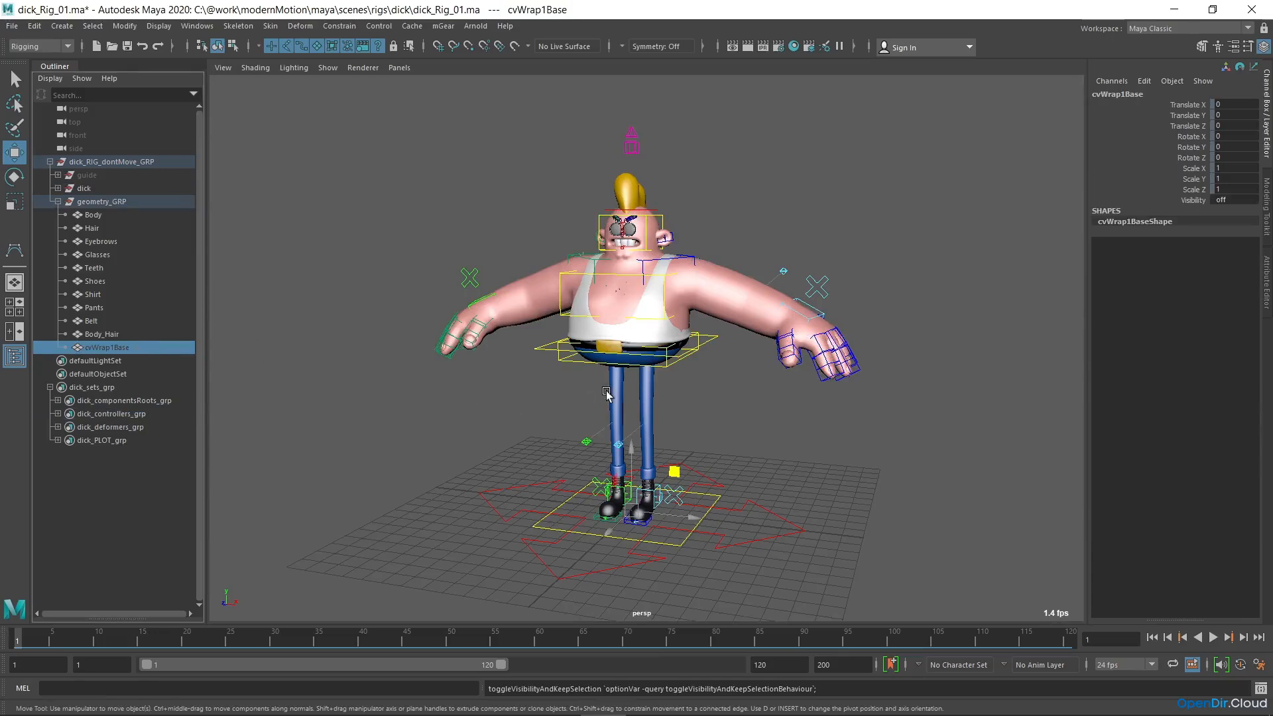
- Bind the Pants mesh to the Body mesh with a cvWrap deformer
click(96, 308)
ctrl+click(93, 215)
click(300, 26)
click(332, 126)
- Bind the Belt mesh to the Body mesh with a cvWrap deformer
click(97, 321)
ctrl+click(102, 216)
click(300, 27)
click(320, 165)
- Test the pants and belt wraps by moving body_C0_ctl about -0.85 in X and -0.74 in Y, and undo the move
click(712, 339)
drag(677, 302, 616, 291)
key(ctrl+z)
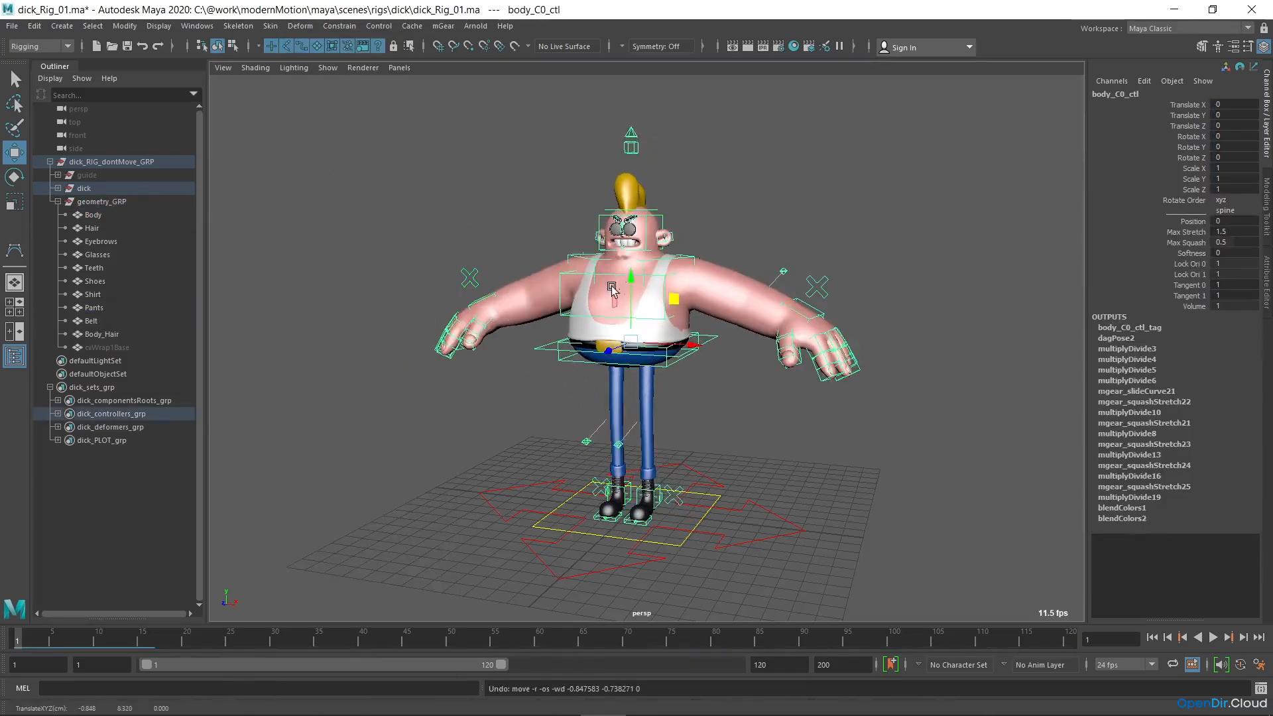
- Bind the Body_Hair mesh to the Body mesh with a cvWrap deformer and clear the selection
click(120, 334)
ctrl+click(94, 215)
click(301, 25)
click(331, 129)
click(733, 194)
- Test all wrapped meshes by moving body_C0_ctl, undo the moves, and clear the selection
click(681, 311)
drag(682, 312, 718, 307)
key(ctrl+z)
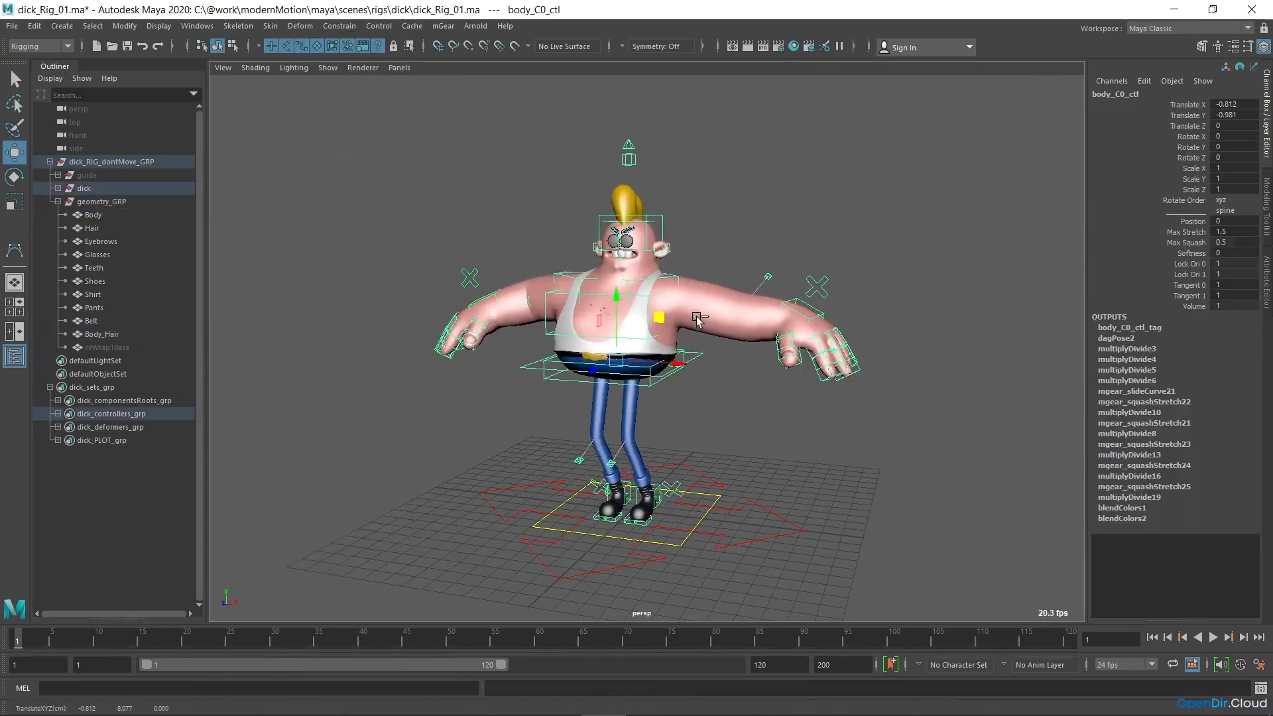
key(ctrl+z)
click(696, 211)
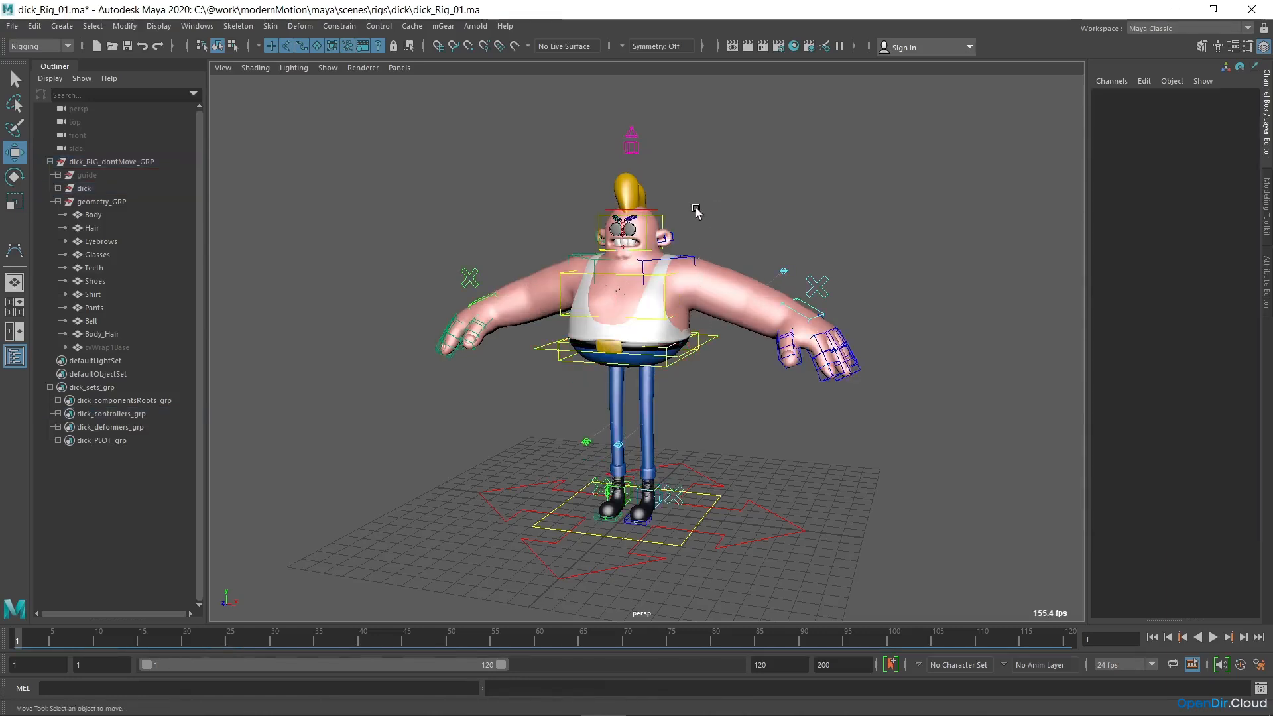
- Check the Body, Shirt, Pants, Belt and Body_Hair meshes one by one for their deformer inputs, and clear the selection
click(92, 215)
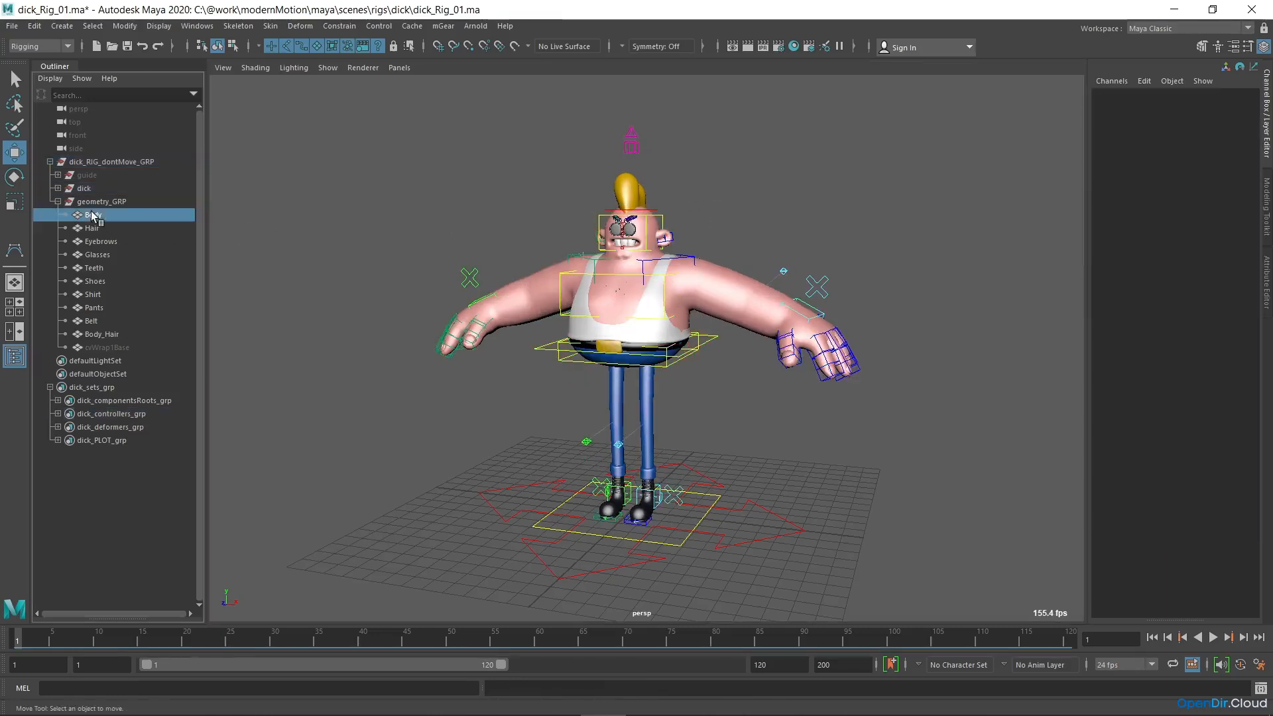
click(98, 293)
click(98, 308)
click(97, 322)
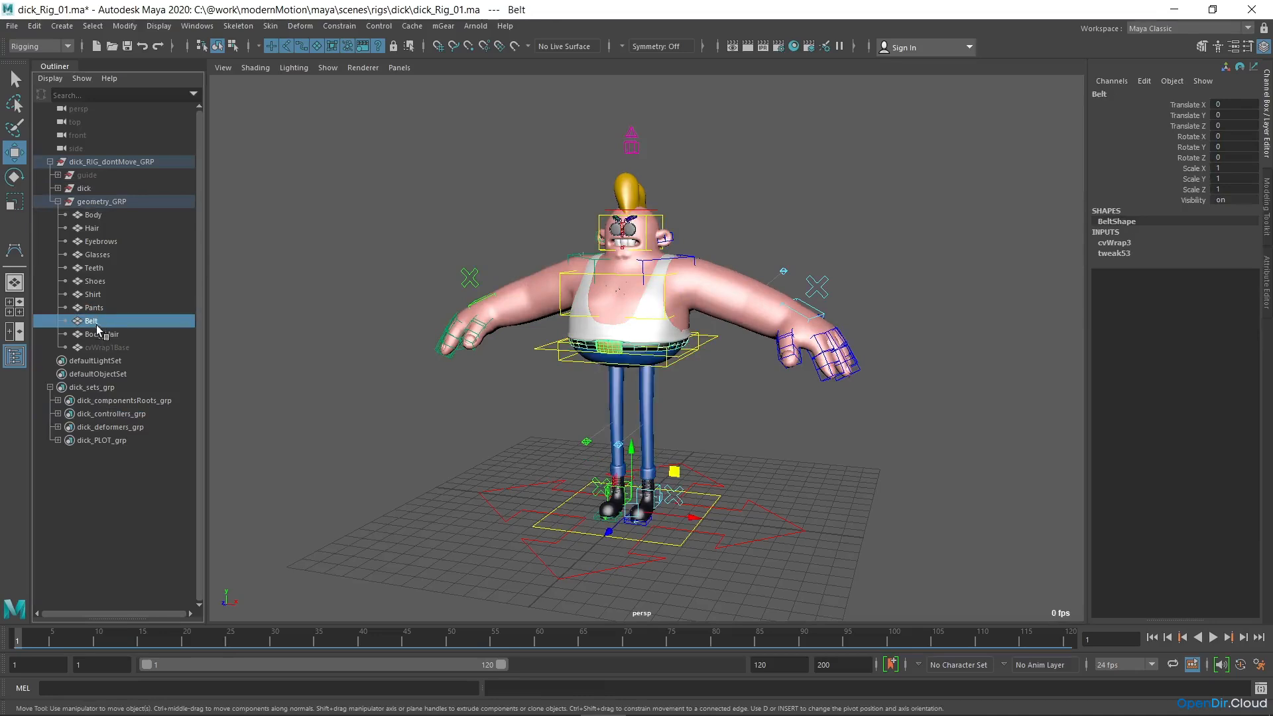
click(100, 335)
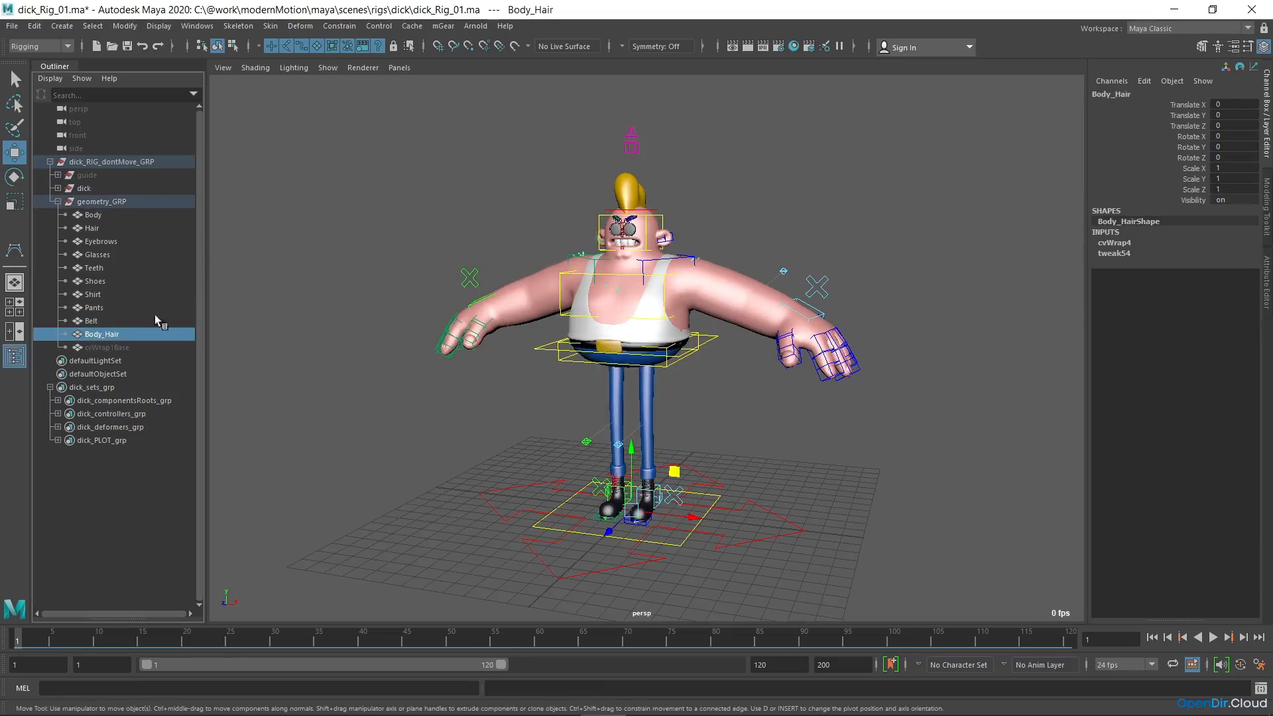
click(445, 278)
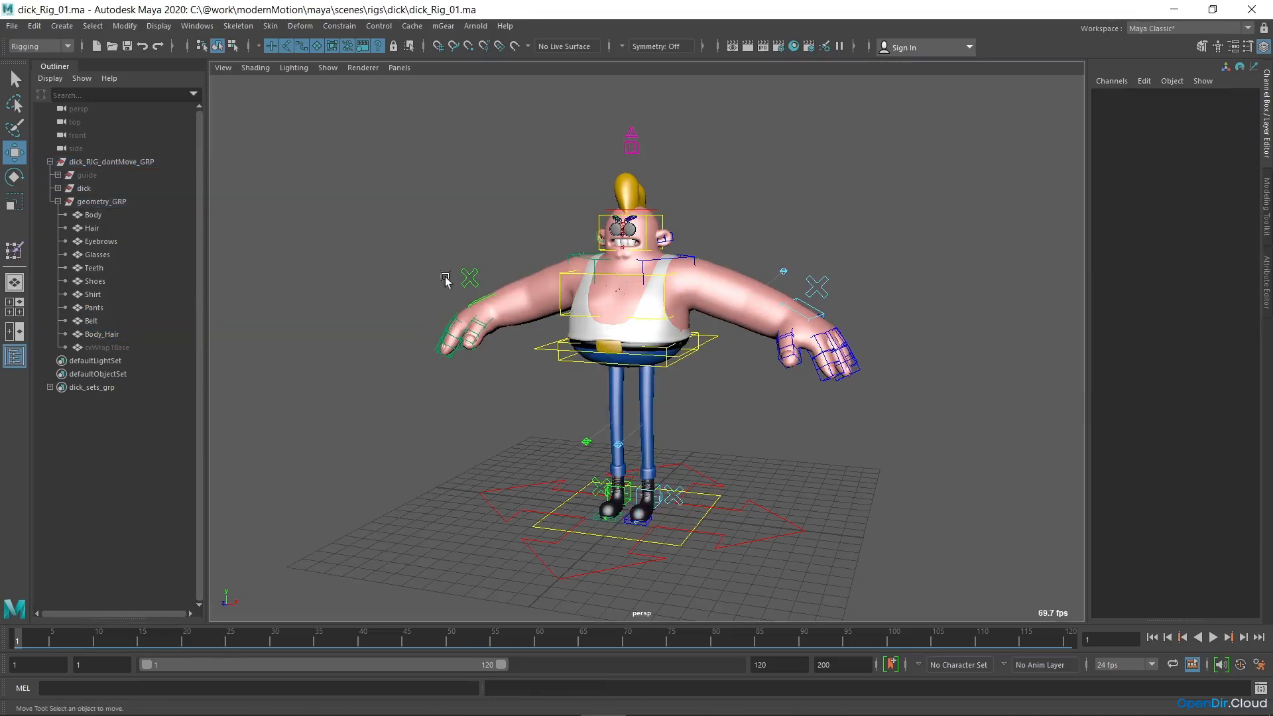
- Test the hip deformation by moving spine_C0_ik0_ctl in the viewport, and undo the move
click(582, 373)
middle_drag(586, 296, 648, 296)
key(ctrl+z)
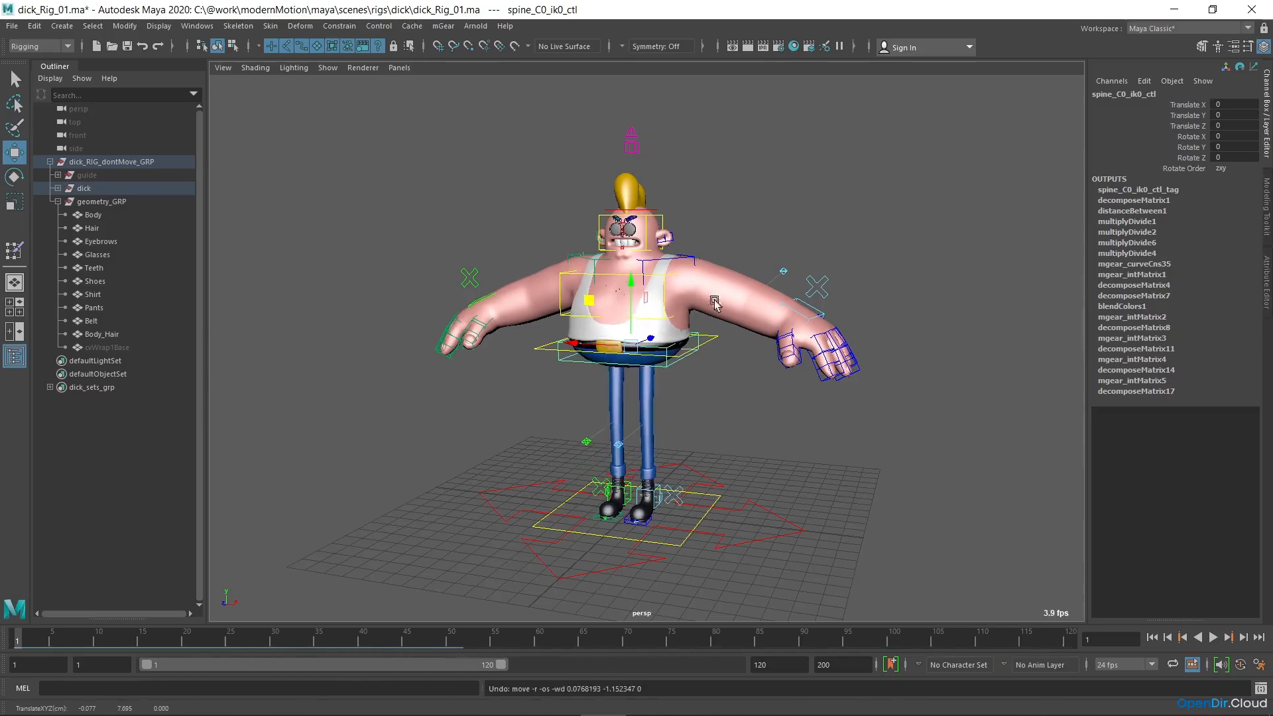
- Select the Body mesh and open the Paint Skin Weights tool settings
click(736, 281)
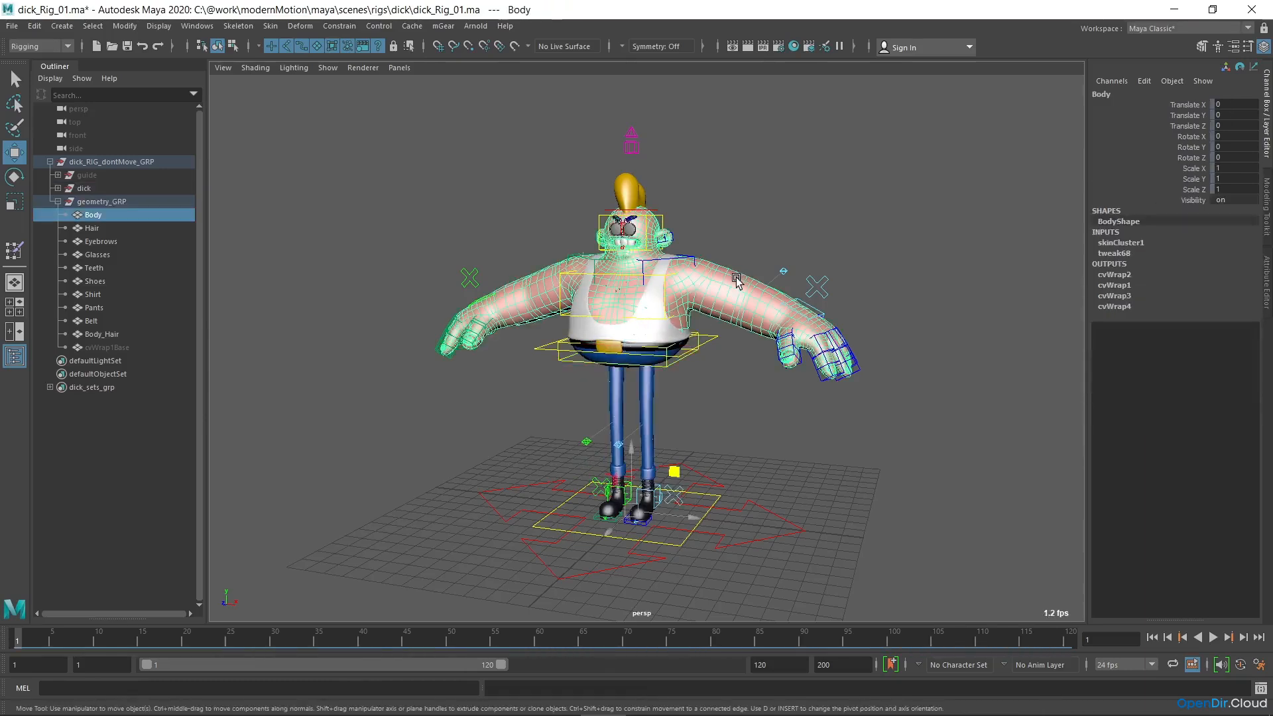
click(271, 26)
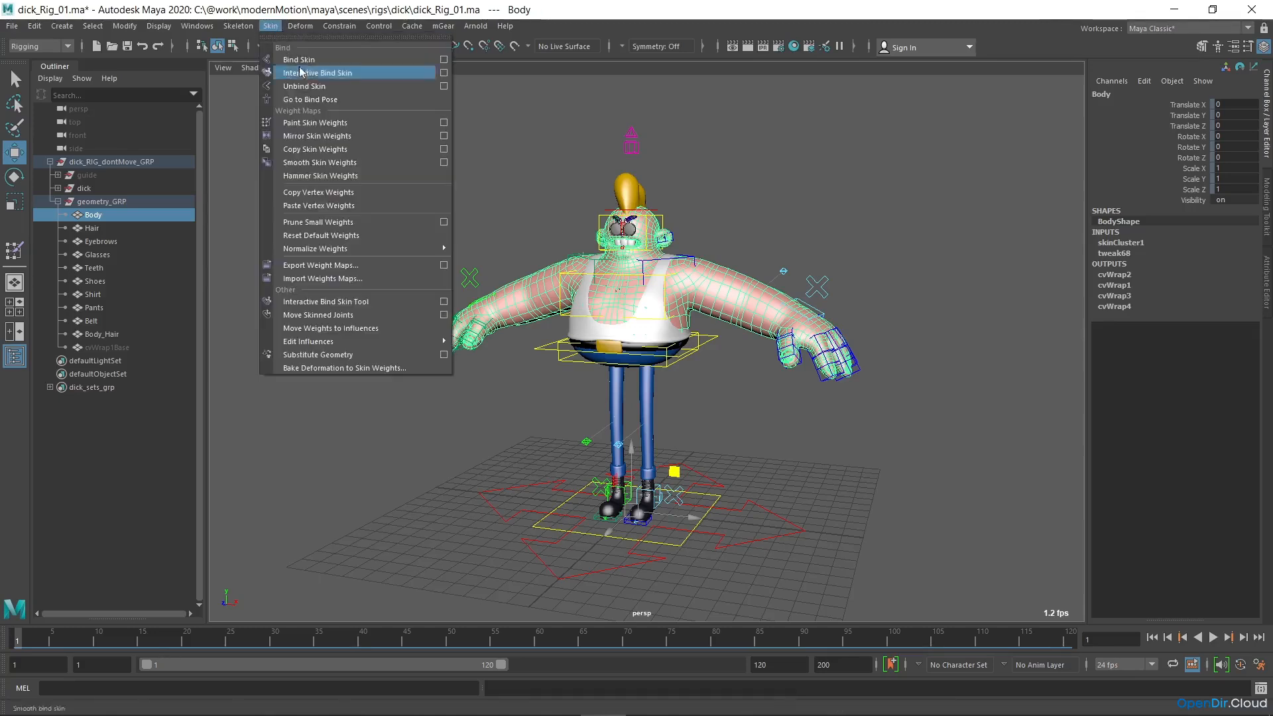
click(445, 125)
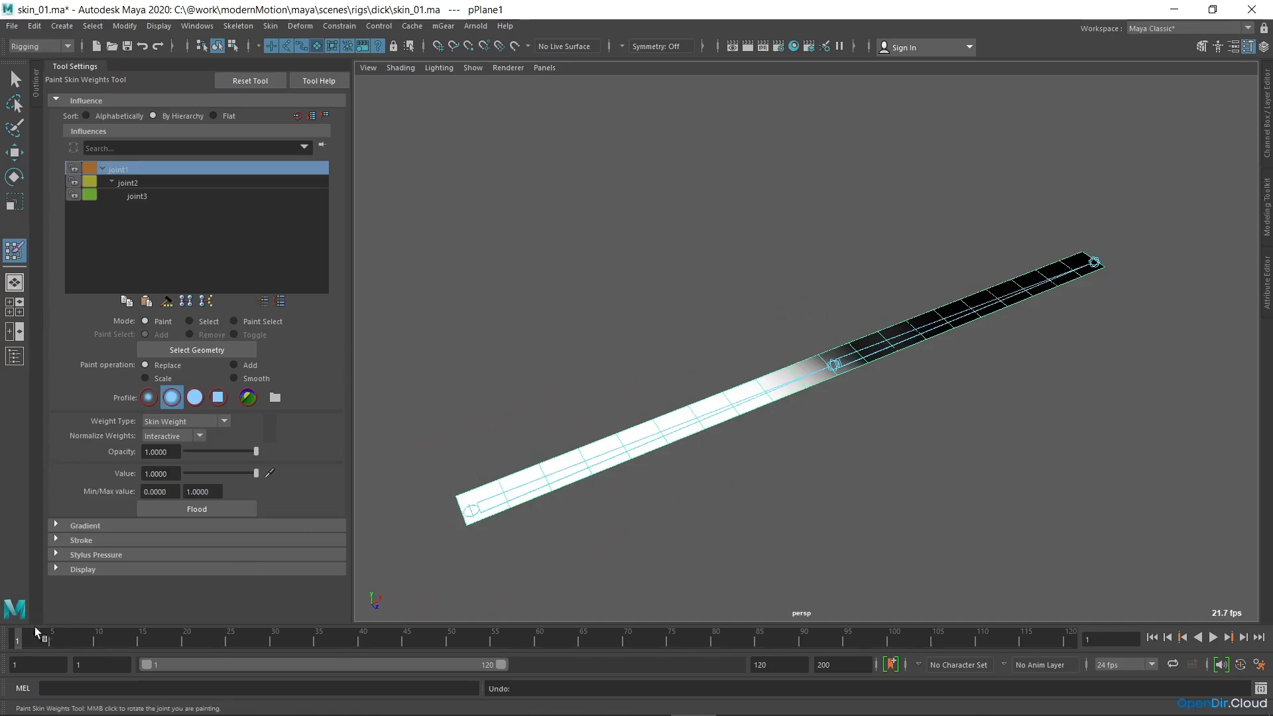
- In skin_01.ma, scrub pPlane1's animation to frame 13 and examine the weight influence of joint1, joint2 and joint3
drag(22, 641, 103, 630)
drag(119, 626, 121, 627)
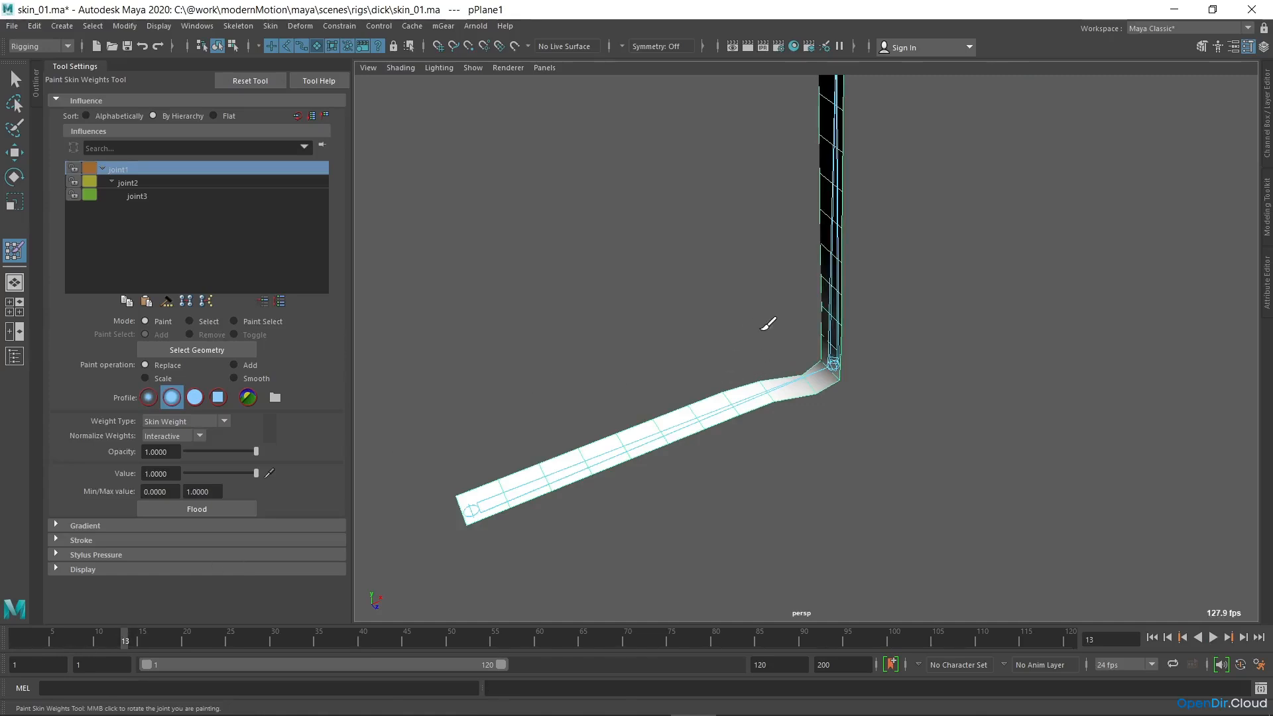
click(132, 186)
click(138, 197)
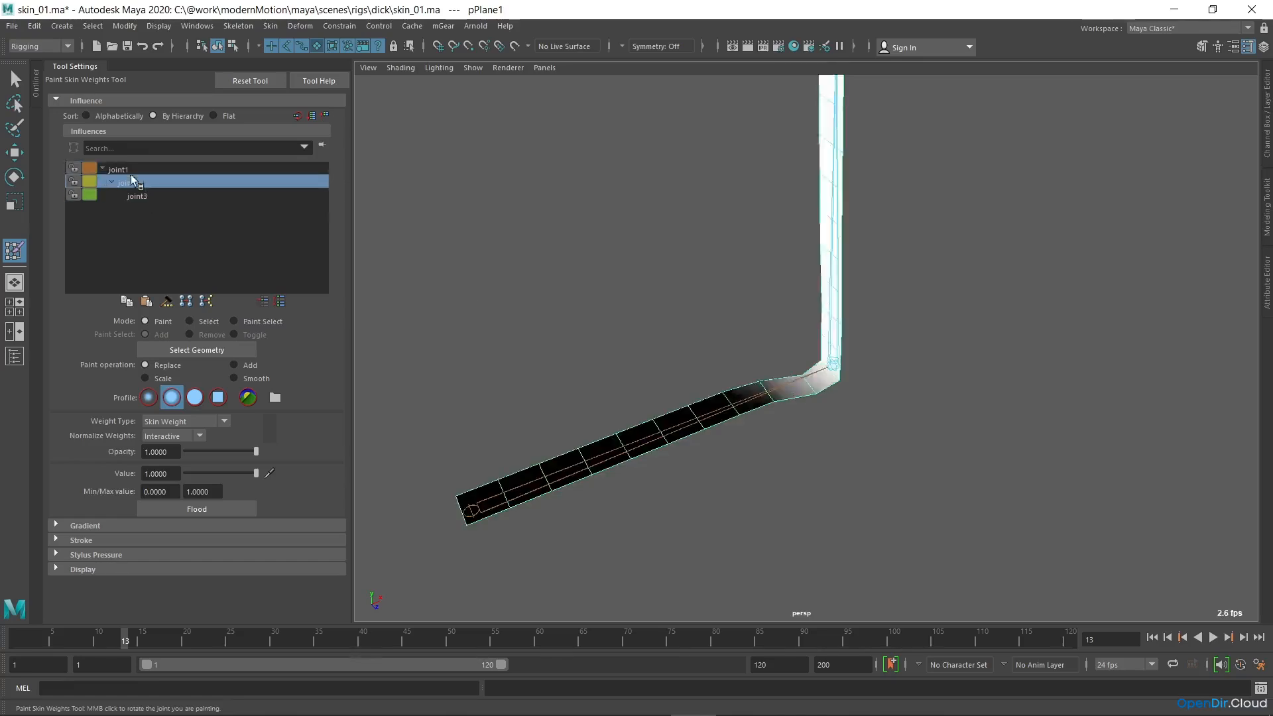
click(130, 172)
- Paint joint2 weights around pPlane1's bend in Replace mode with a value of 1
click(131, 182)
mouse_move(812, 377)
mouse_down()
mouse_move(733, 401)
mouse_move(825, 371)
mouse_up()
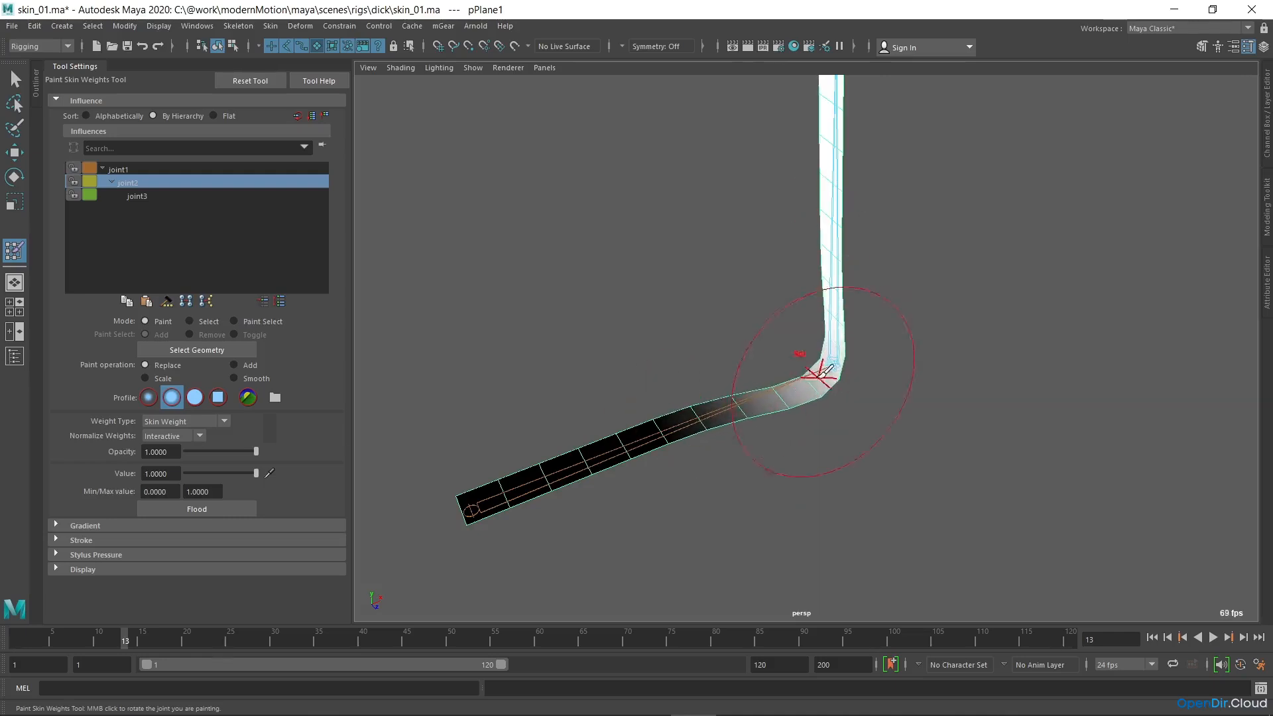
- At frame 12, paint joint1 weights past the bend with the solid brush profile, Replace operation and value 1
click(156, 167)
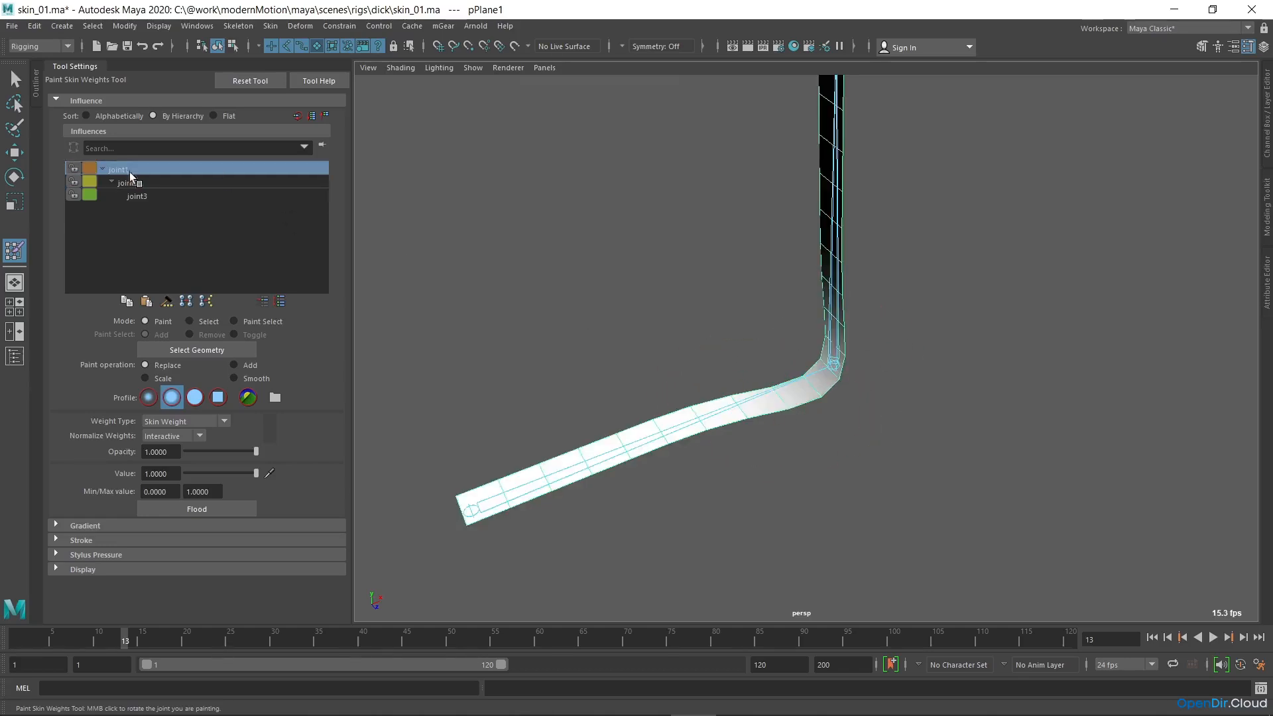
mouse_move(126, 637)
mouse_down()
mouse_move(35, 635)
mouse_move(116, 637)
mouse_up()
click(194, 397)
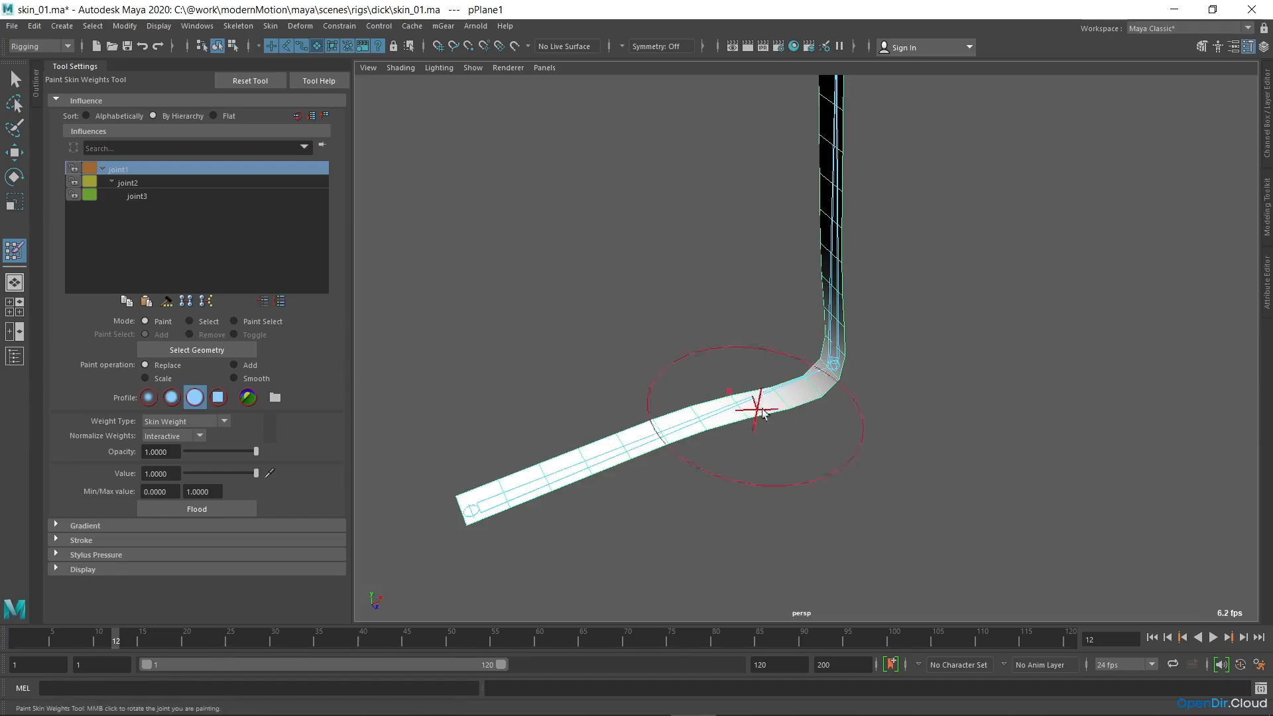
drag(789, 397, 842, 315)
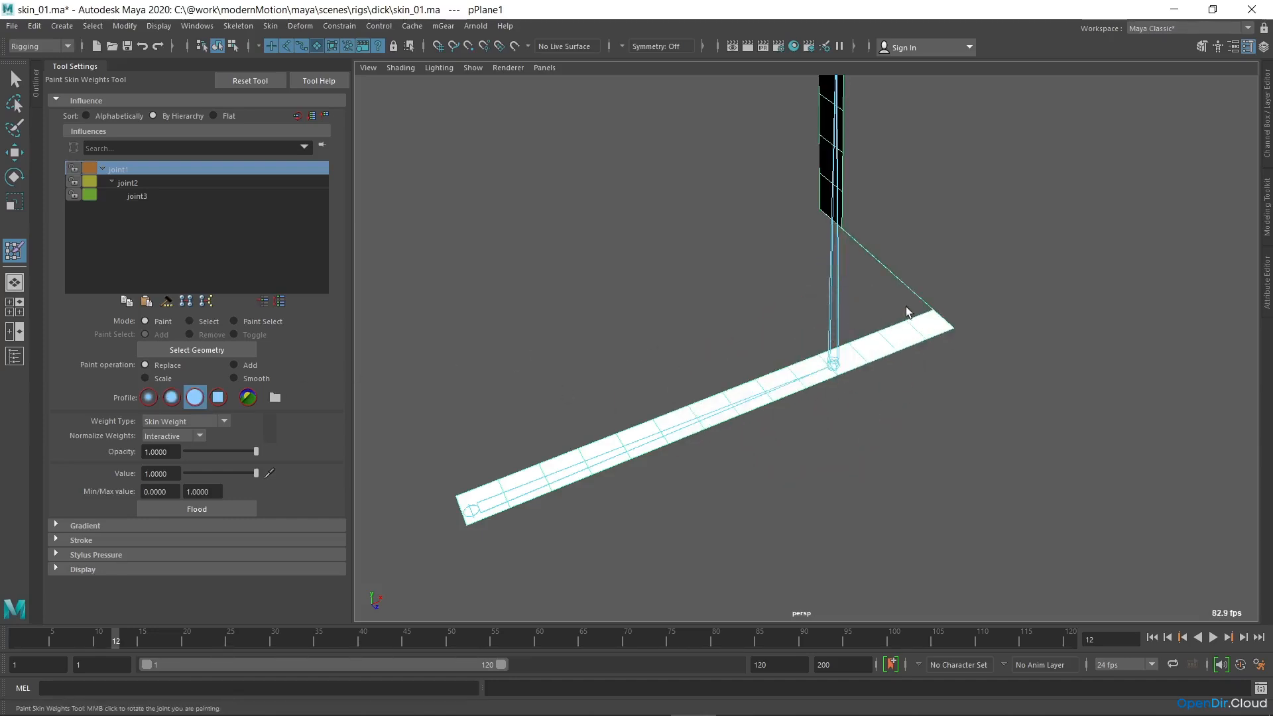
- Scrub near the start, paint joint2 weights at value 1 from the plane's far end back past the middle joint, and play the bend
click(137, 183)
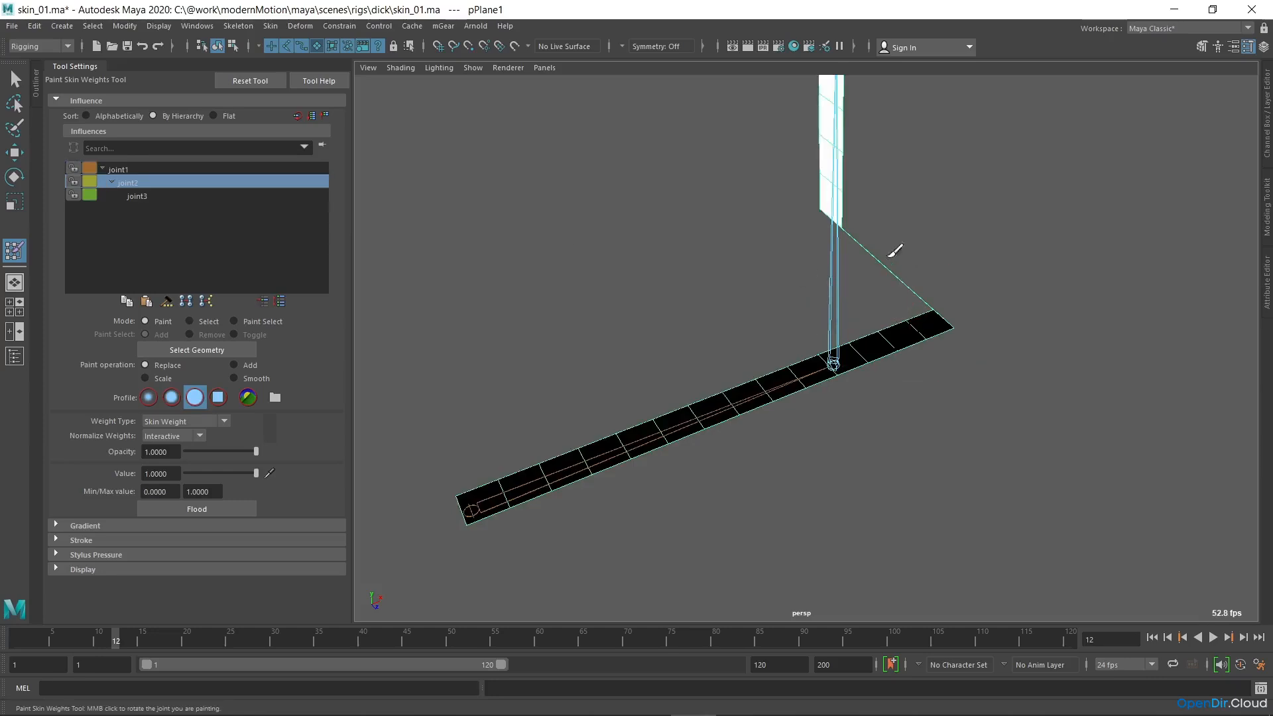
drag(114, 642, 26, 642)
drag(979, 297, 712, 405)
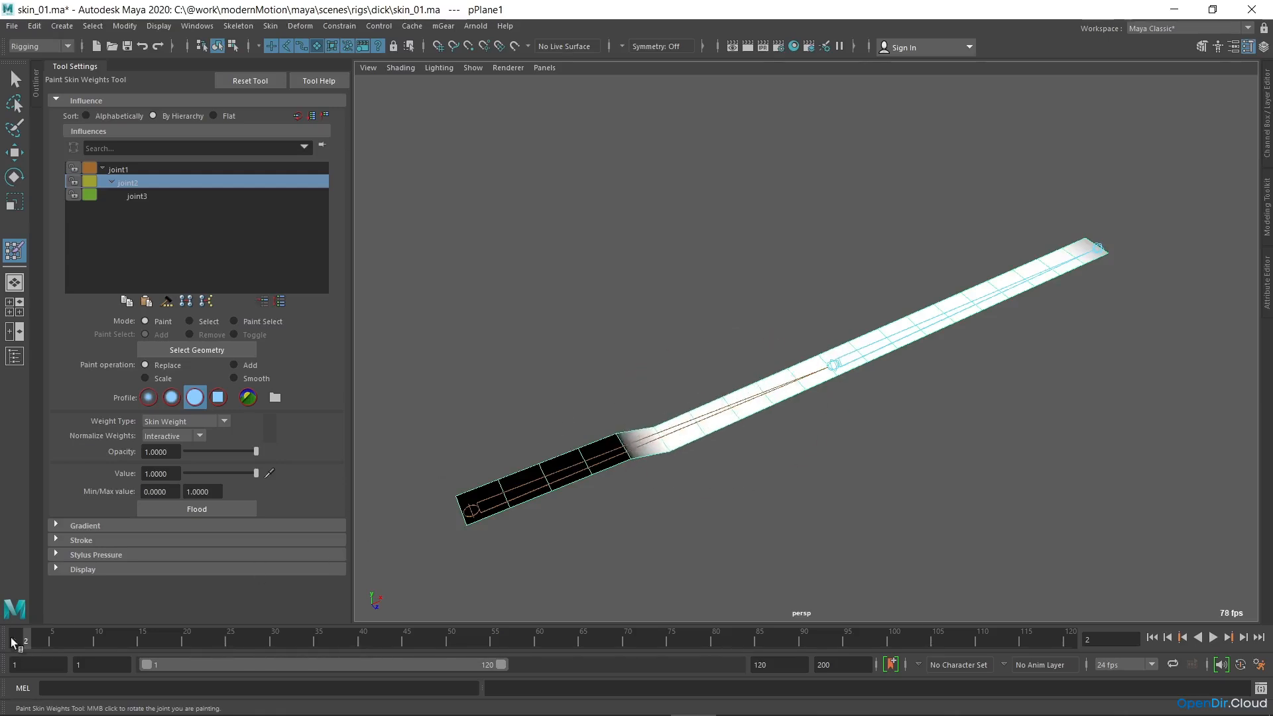
key(alt+v)
key(alt+v)
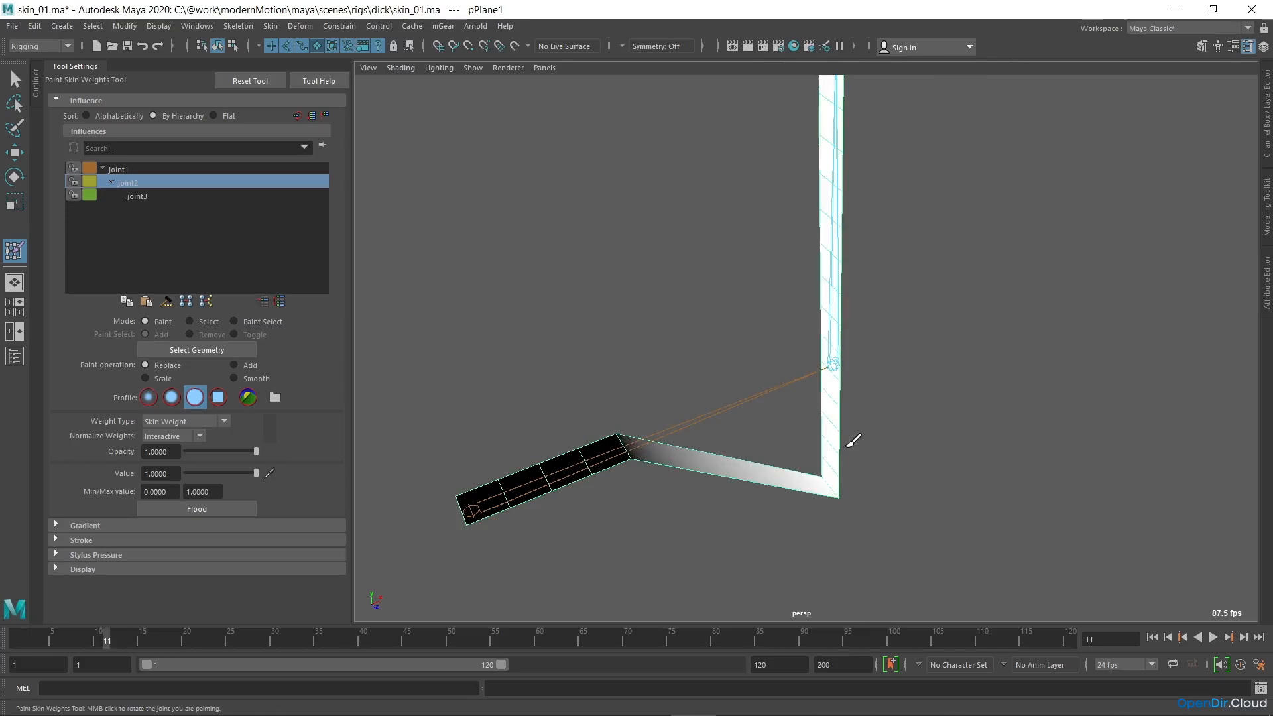
- Paint joint1 weights at value 1 along the lower section of the plane up to the middle joint
click(118, 169)
mouse_move(670, 457)
mouse_down()
mouse_move(795, 461)
mouse_move(837, 435)
mouse_move(832, 389)
mouse_up()
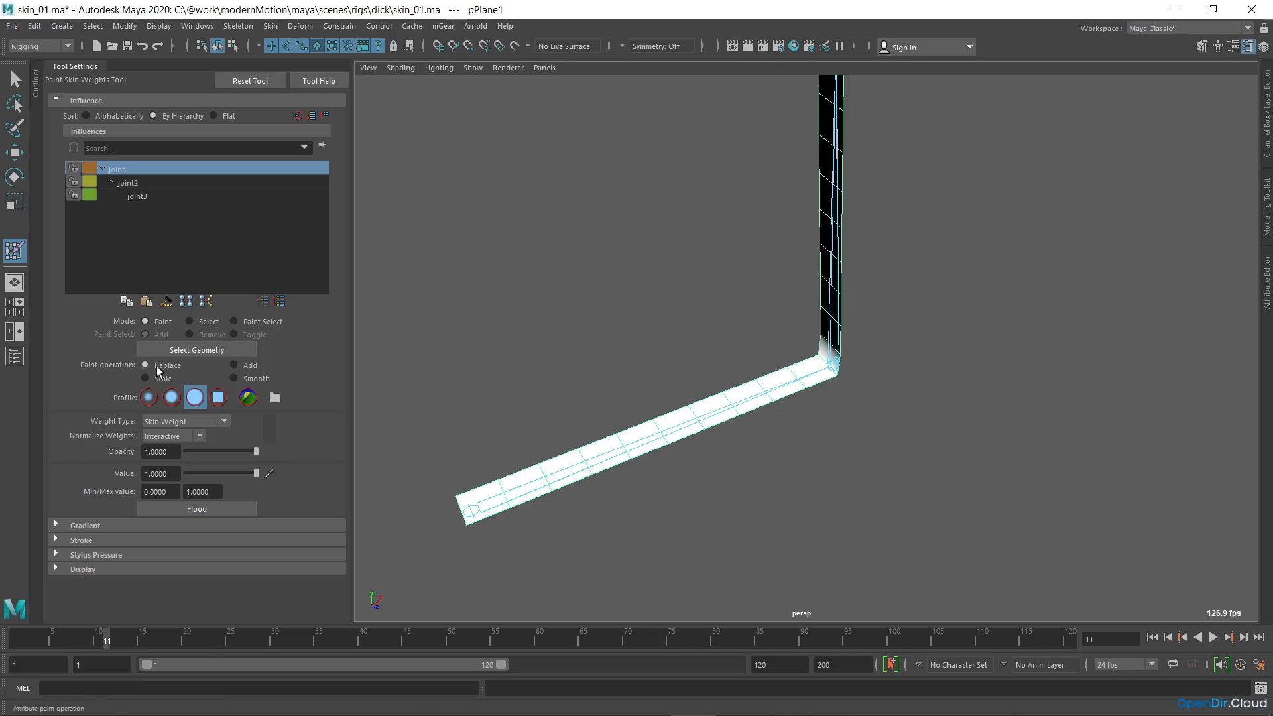
- Try painting joint1 weight above the bend with the Add operation at value 0.5, and undo the stroke
click(254, 366)
click(167, 475)
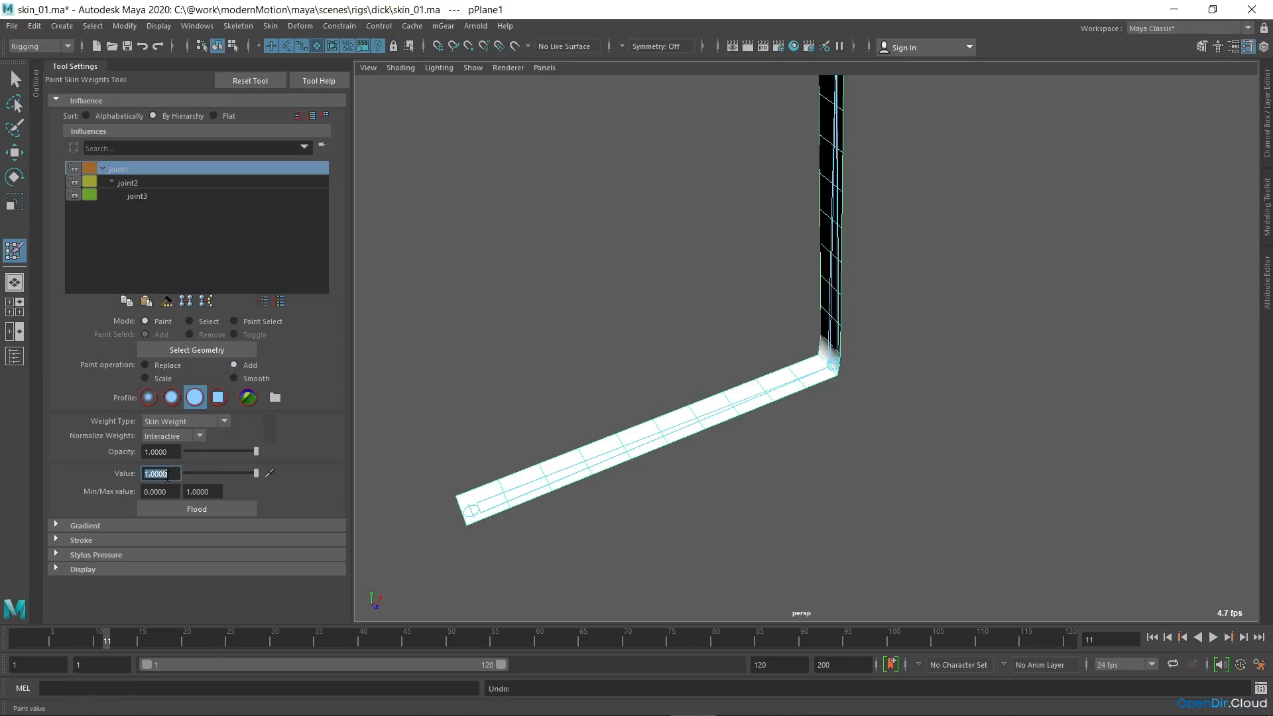
text(0.5)
key(Return)
middle_drag(826, 298, 833, 290)
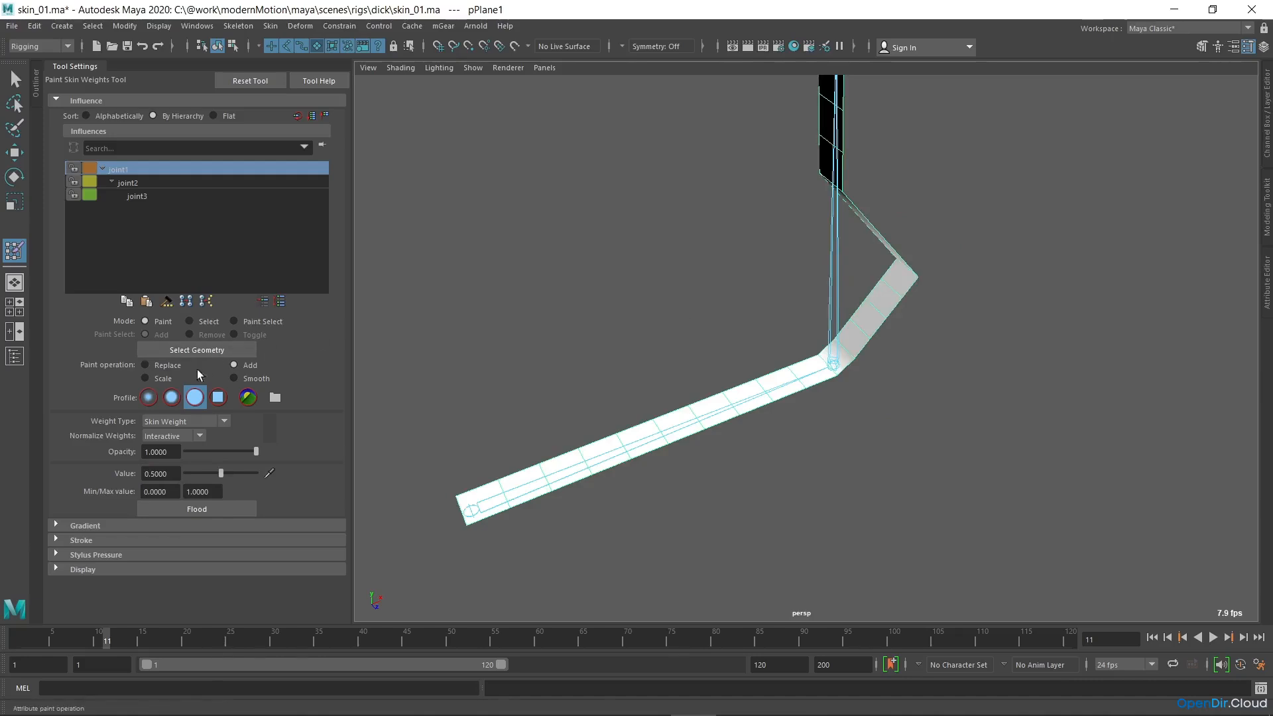
key(ctrl+z)
- Brush over both sides of the plane's bend with the Smooth operation to soften joint1's weights
click(145, 378)
click(253, 381)
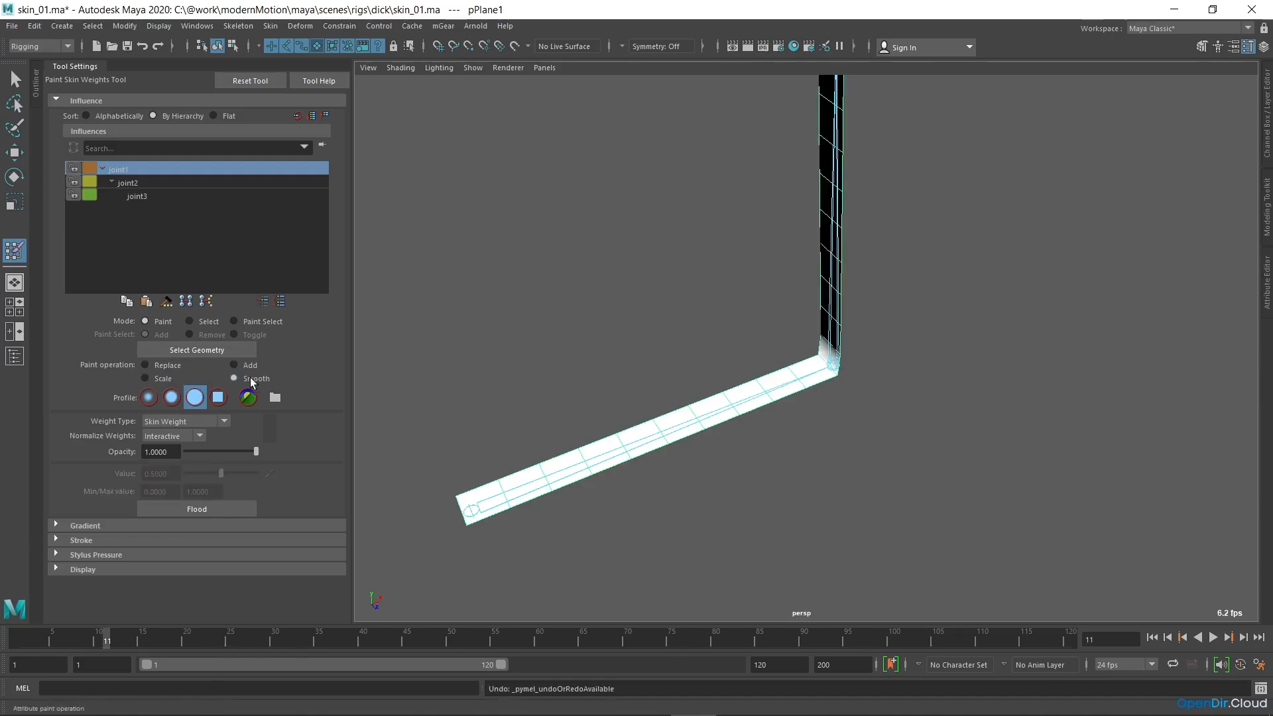
mouse_move(807, 360)
mouse_down()
mouse_move(829, 324)
mouse_move(826, 358)
mouse_move(785, 397)
mouse_move(822, 368)
mouse_move(769, 400)
mouse_up()
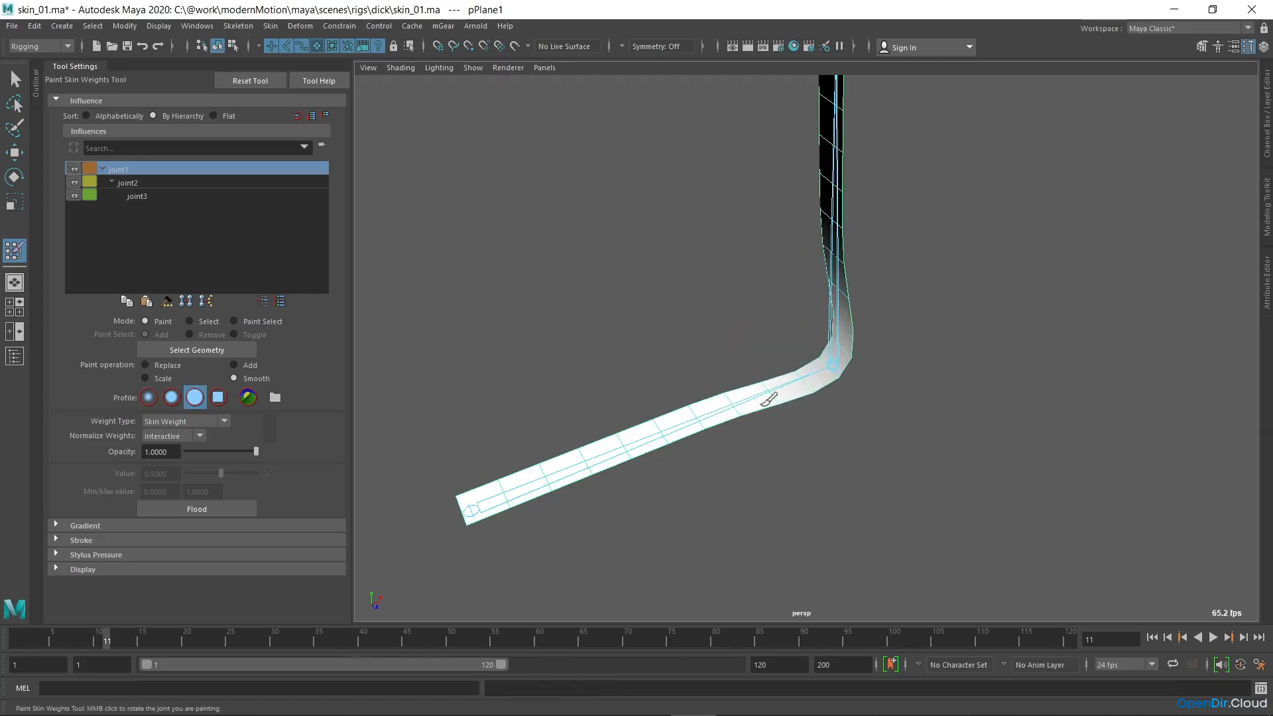
drag(836, 247, 828, 283)
mouse_move(845, 358)
mouse_down()
mouse_move(804, 369)
mouse_move(886, 352)
mouse_move(797, 354)
mouse_move(856, 354)
mouse_move(818, 351)
mouse_up()
- Flood the whole plane repeatedly with the Smooth operation to spread joint1's falloff around the bend
click(212, 508)
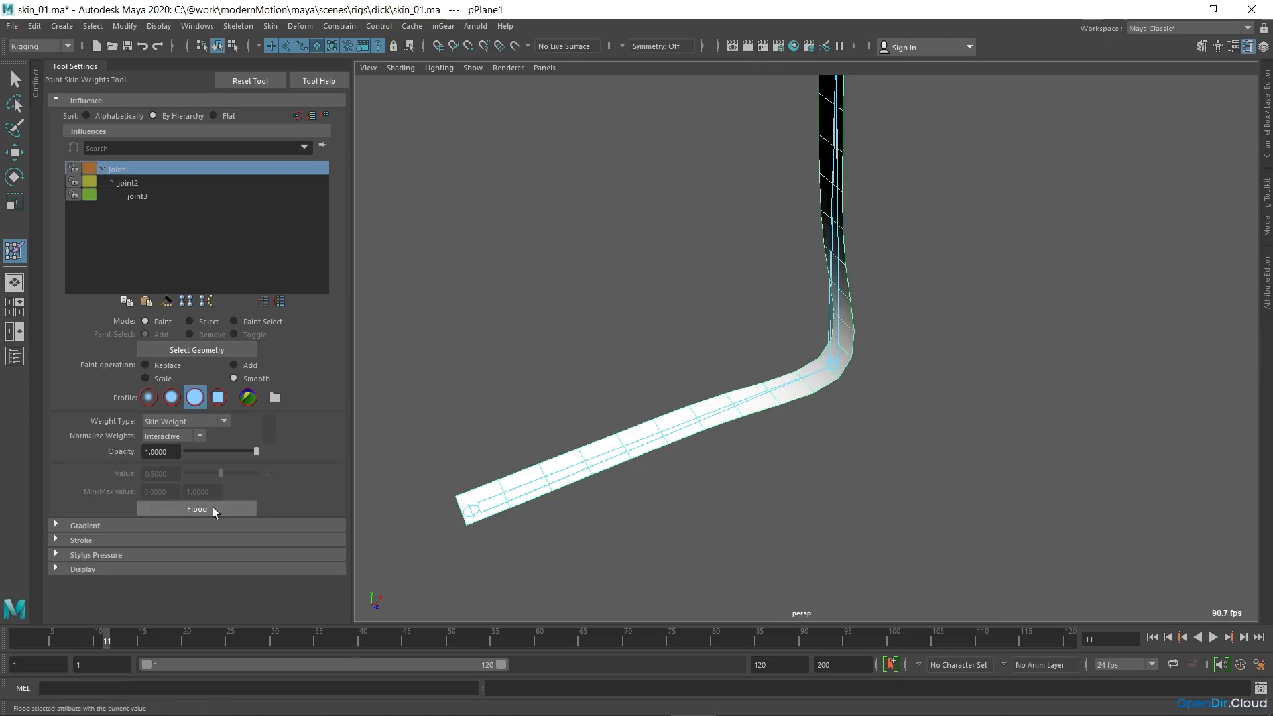
click(213, 509)
click(213, 508)
click(213, 508)
- Flood the four vertices just below the bend with joint1 weight 1 in Replace, and smooth that selection with a flood
click(190, 321)
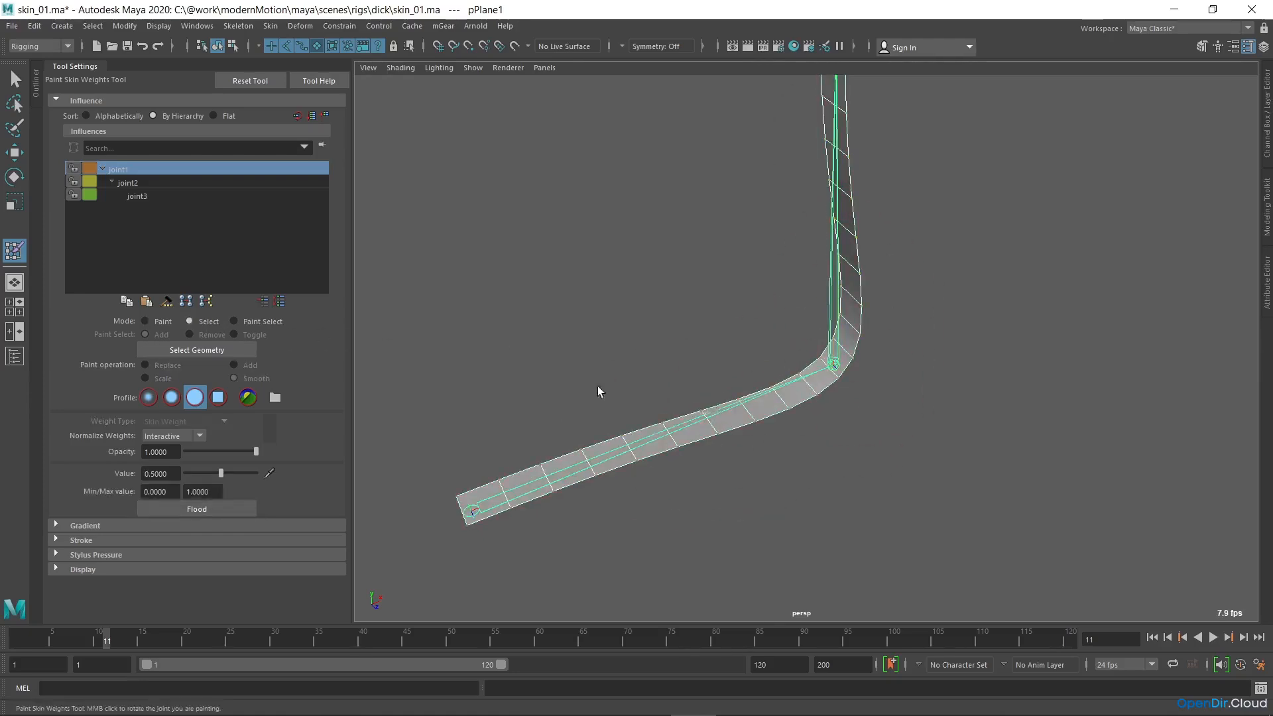
click(818, 397)
shift+click(799, 373)
shift+click(771, 387)
shift+click(789, 409)
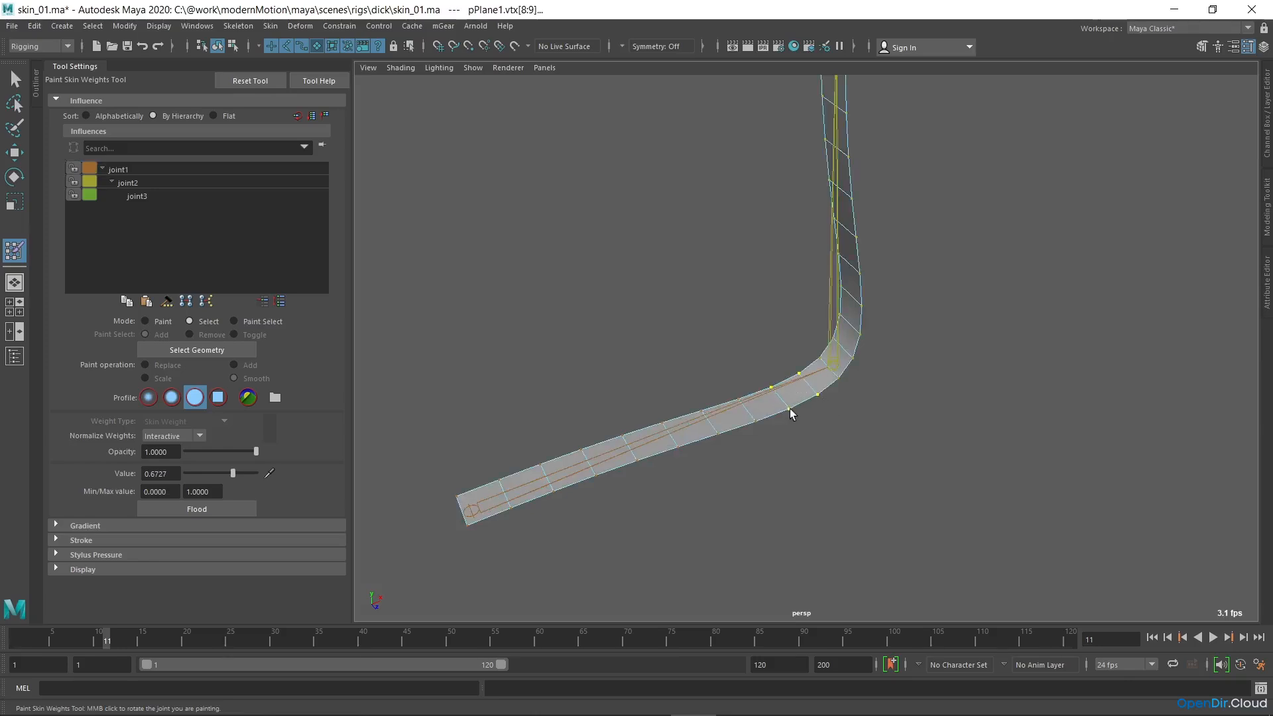
click(166, 322)
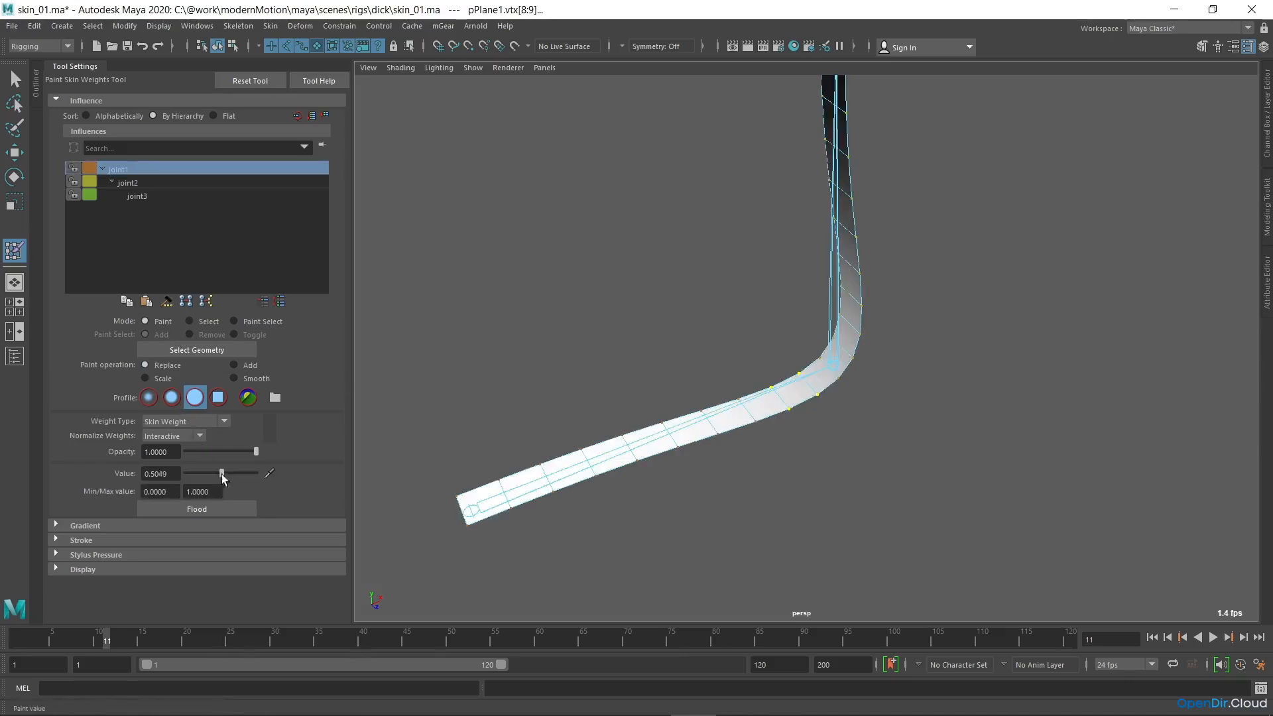
drag(222, 474, 259, 473)
click(232, 505)
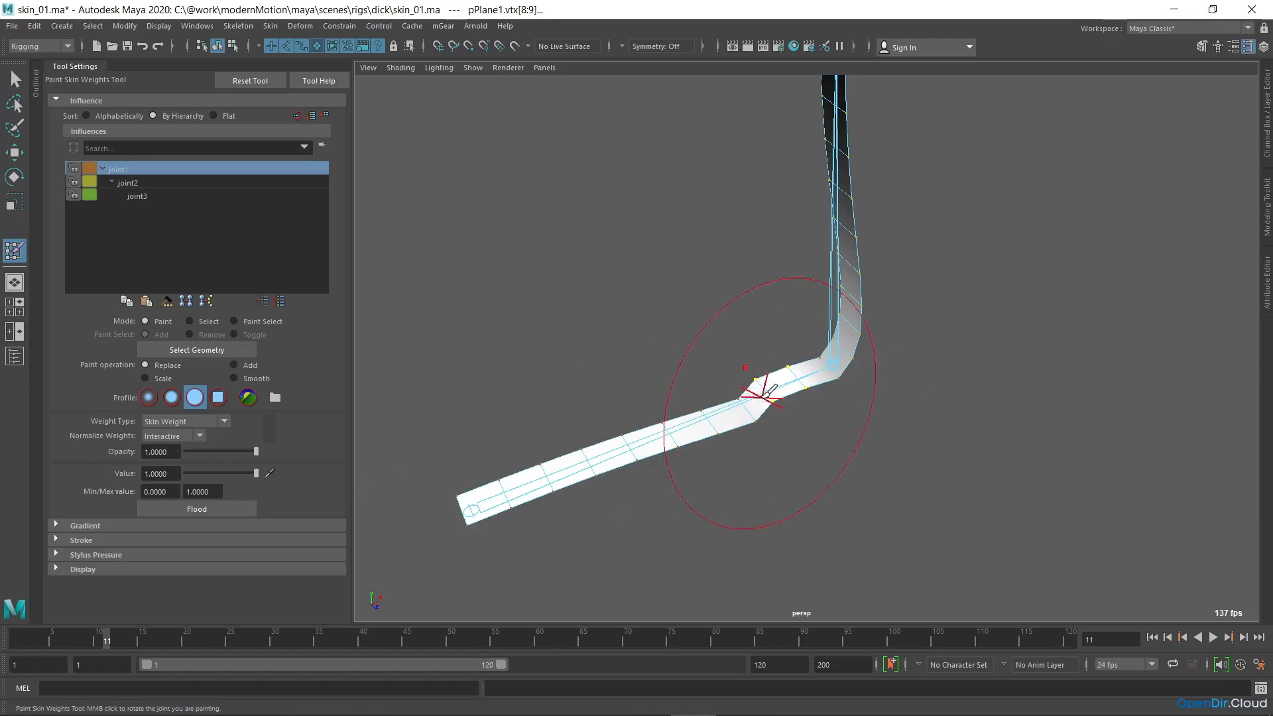
click(262, 379)
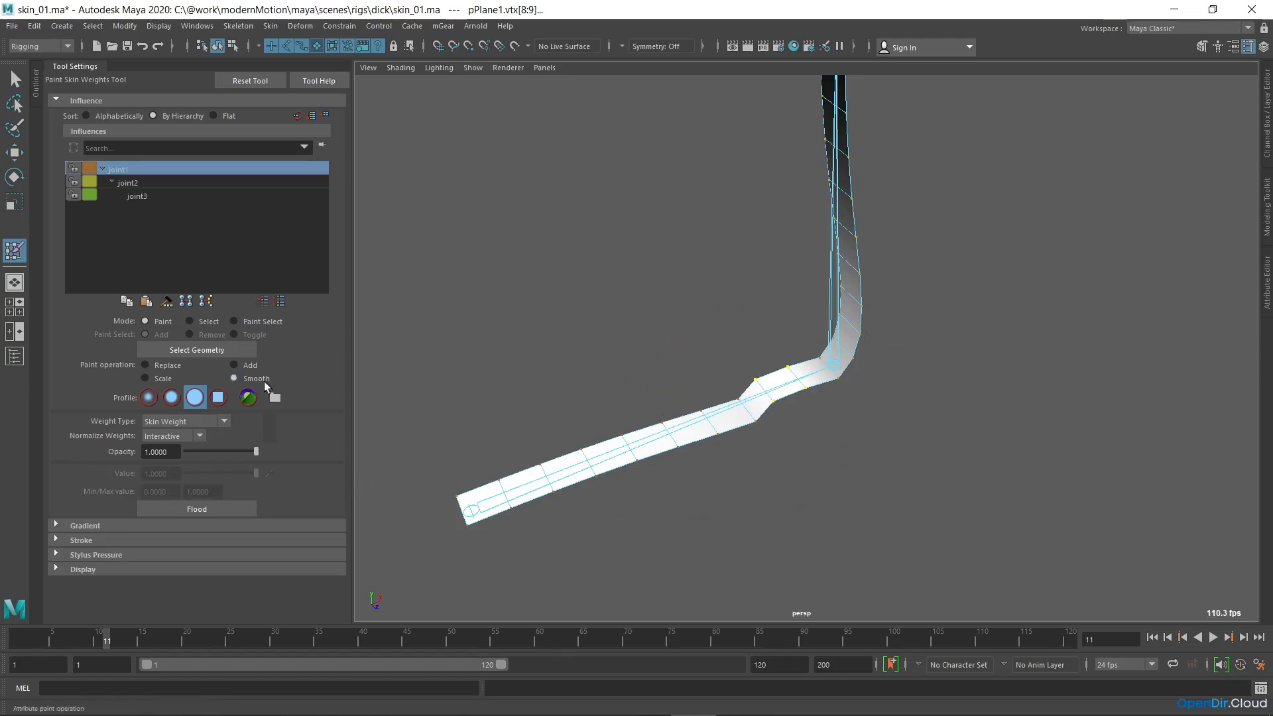
click(221, 507)
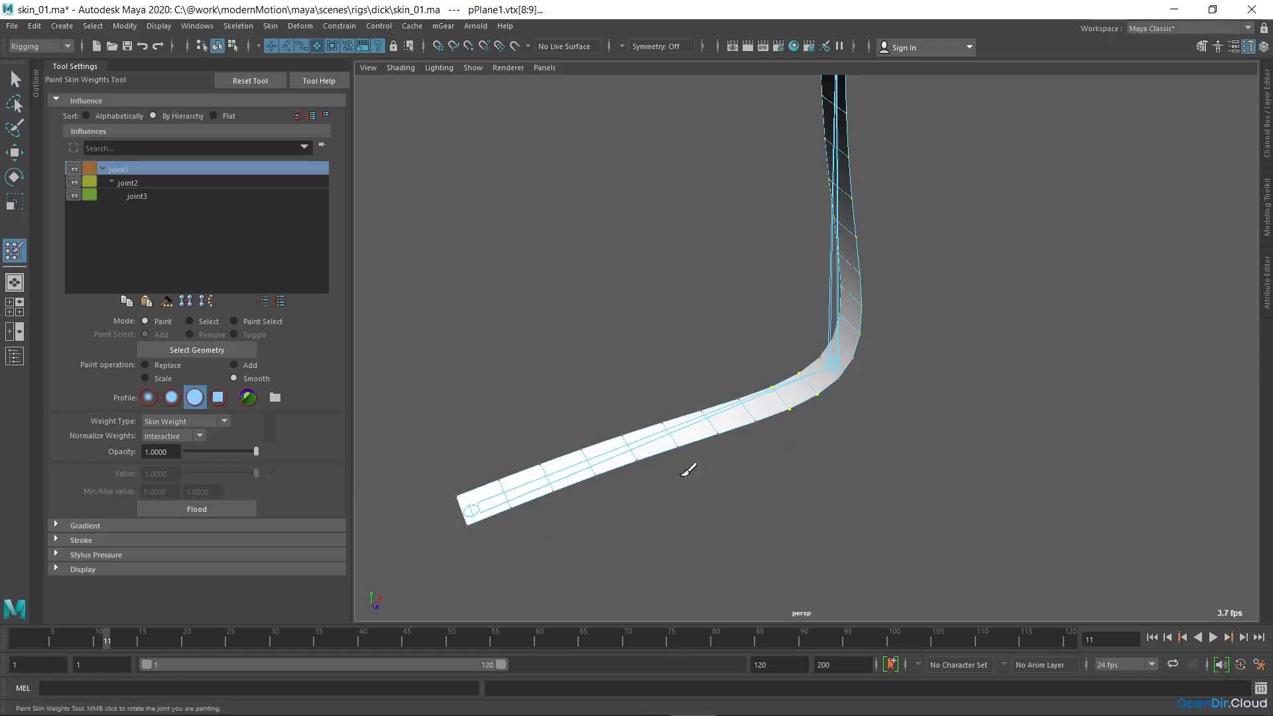
- Select all vertices of the plane's lower section and flood them with joint1 weight 1 using Replace
click(208, 323)
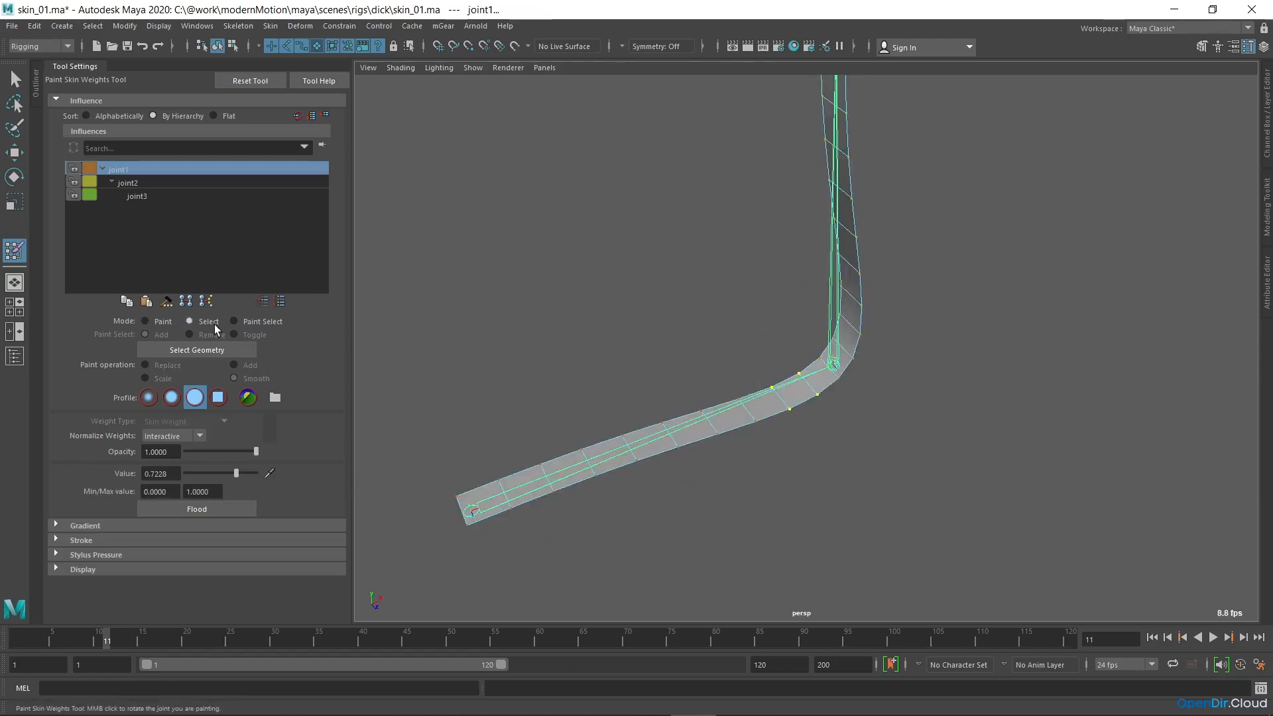
drag(420, 419, 686, 529)
shift+drag(669, 345, 829, 449)
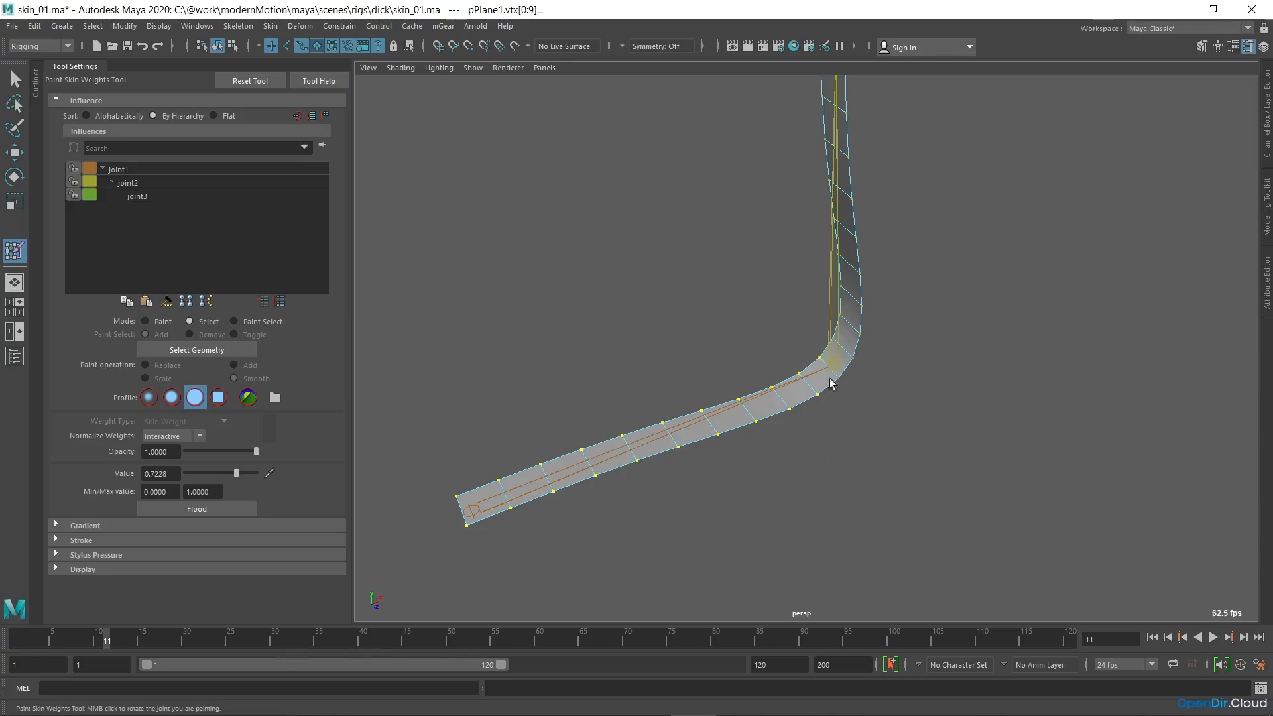
click(119, 170)
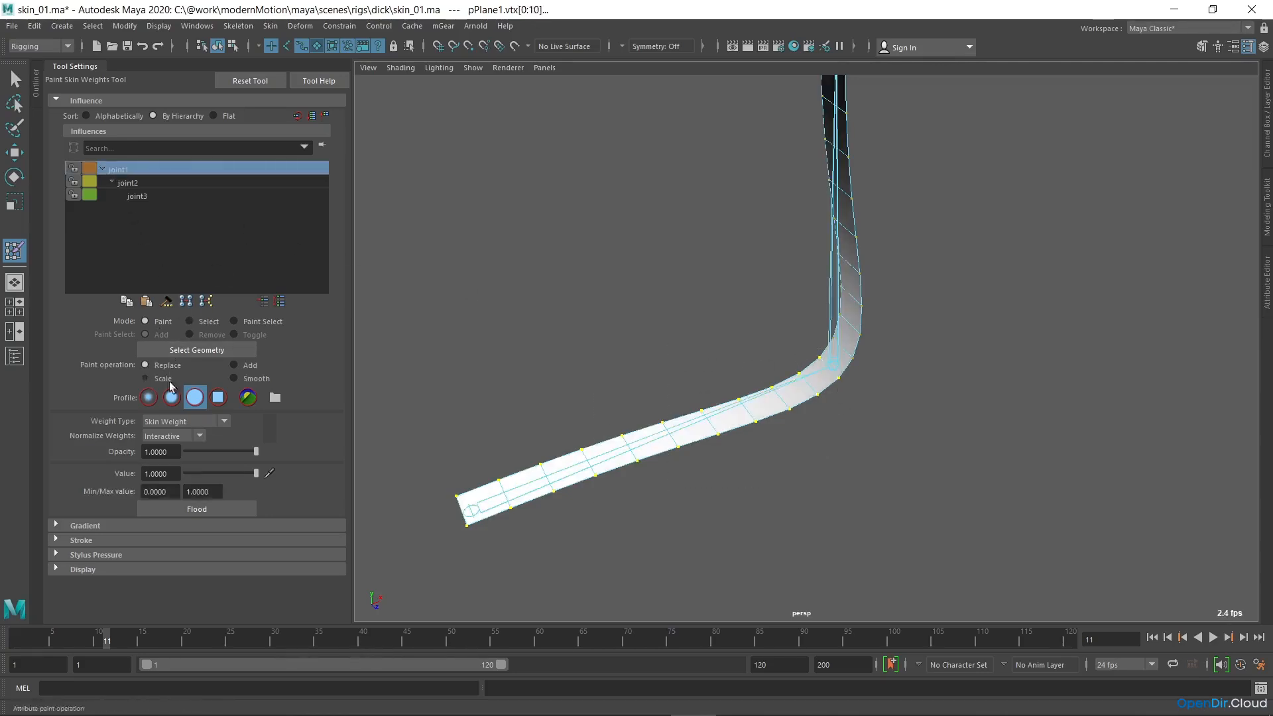
click(183, 510)
- Invert the vertex selection and flood the upper section with joint2 weight 1
click(92, 27)
click(116, 102)
click(129, 182)
click(202, 511)
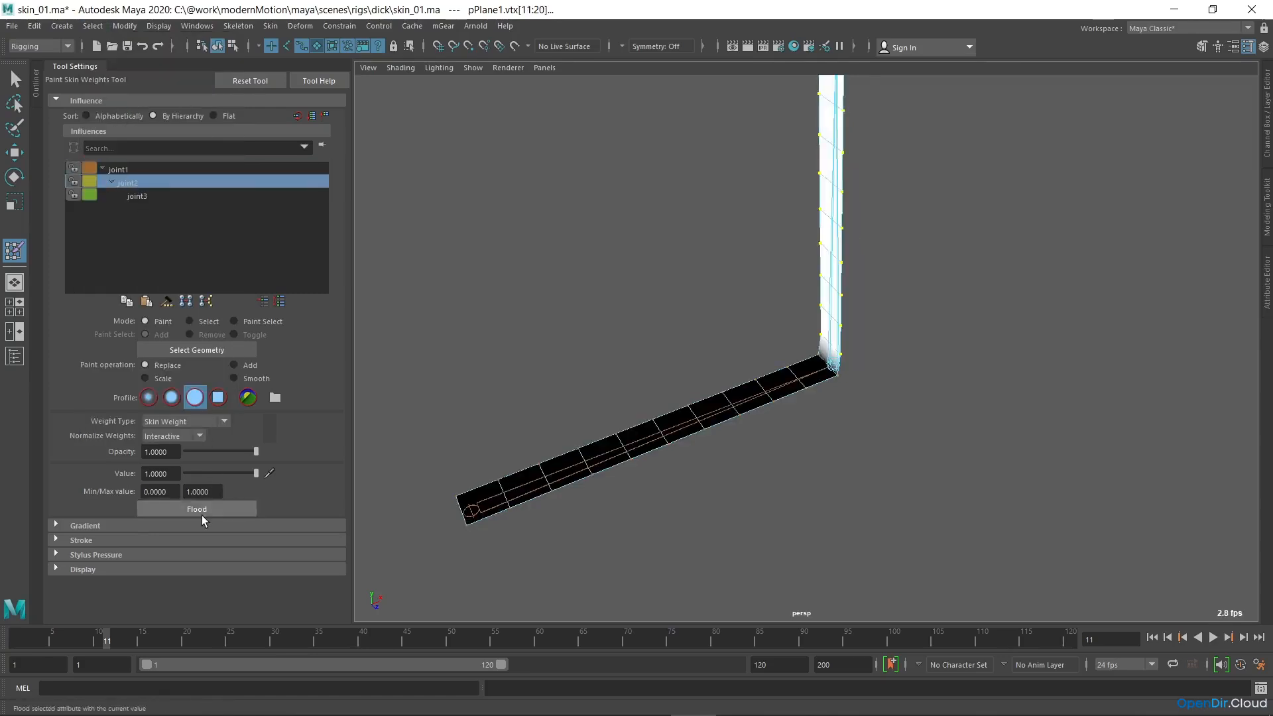
- Flood the plane with the Smooth operation on joint2 to soften the hard transition at the bend
click(234, 377)
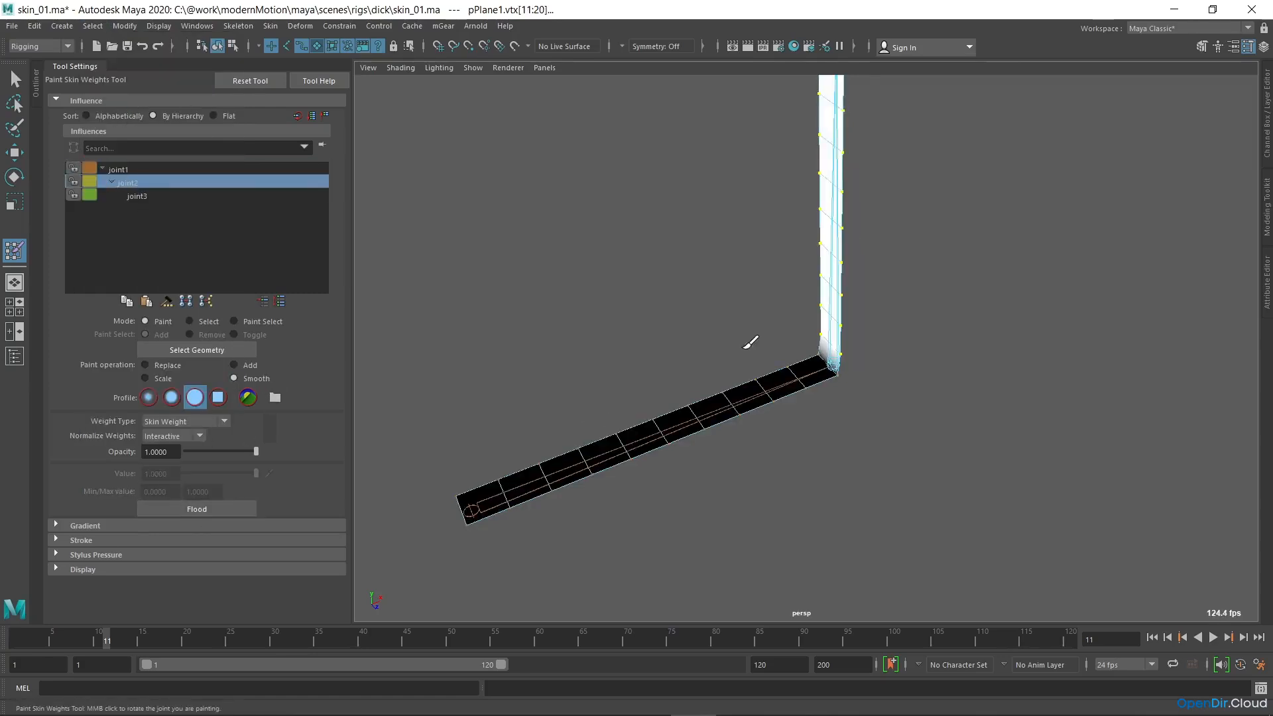
click(209, 509)
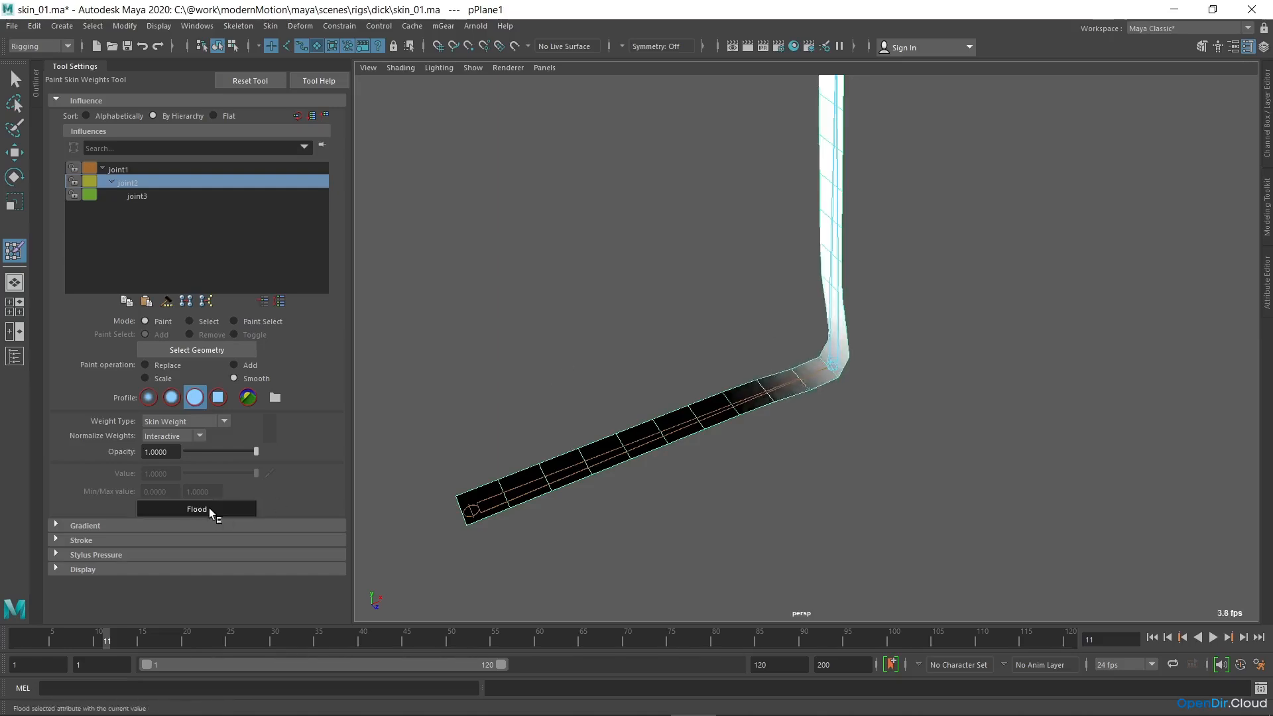
click(209, 508)
- Save the scene and display the weights of joint1 and the upper joint in turn
key(ctrl+s)
mouse_move(662, 393)
right_down()
mouse_move(663, 434)
mouse_move(667, 358)
right_up()
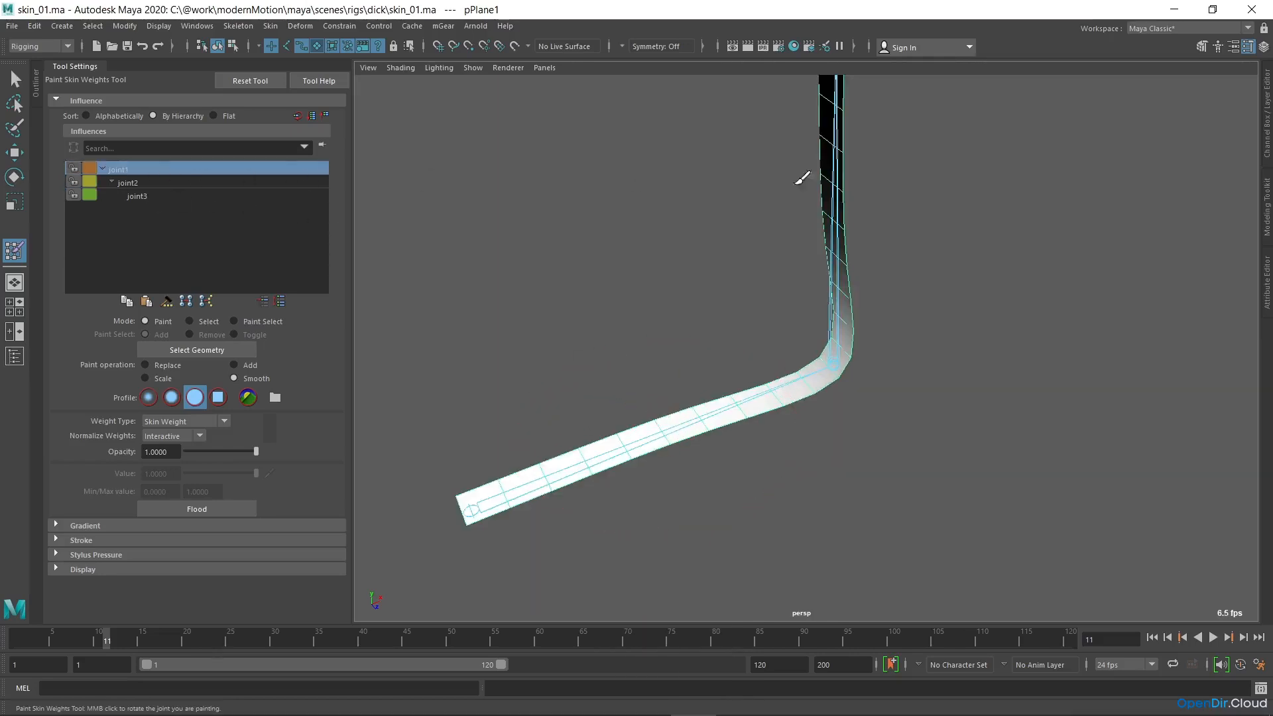
right_drag(833, 185, 832, 149)
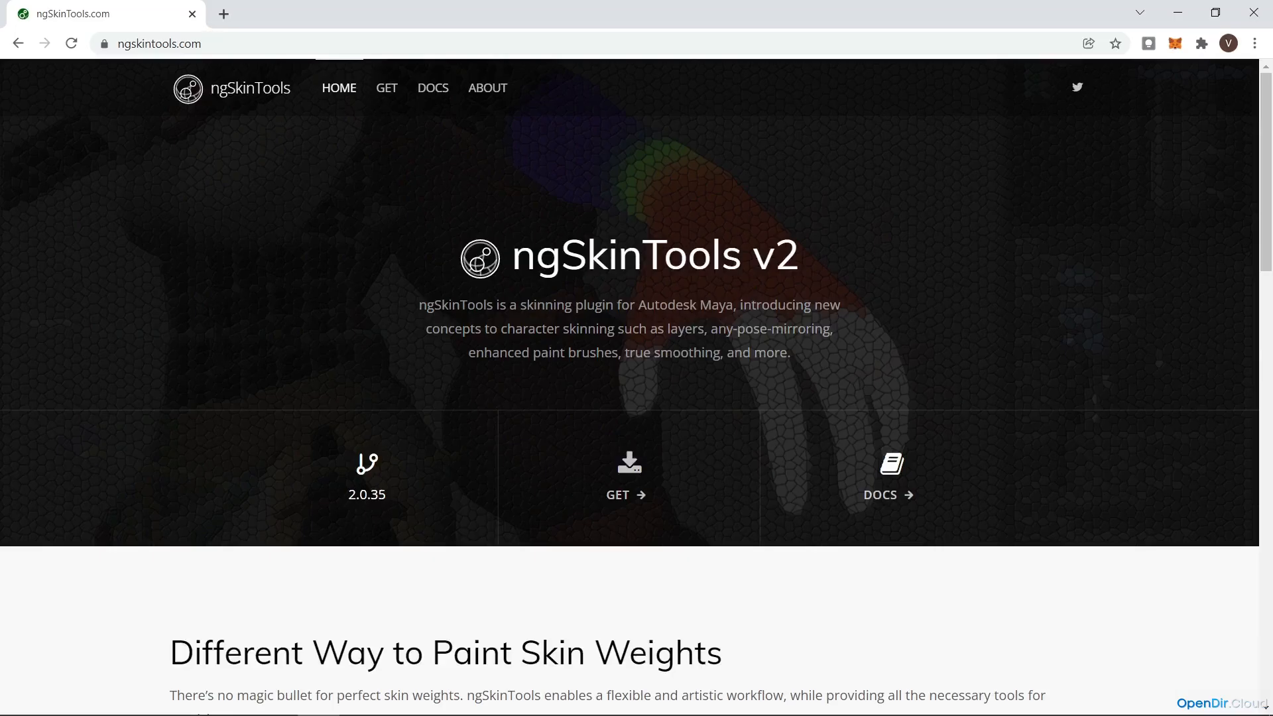
- Switch to the browser and look through the ngSkinTools home page, from the plugin description to the footer and back
click(87, 44)
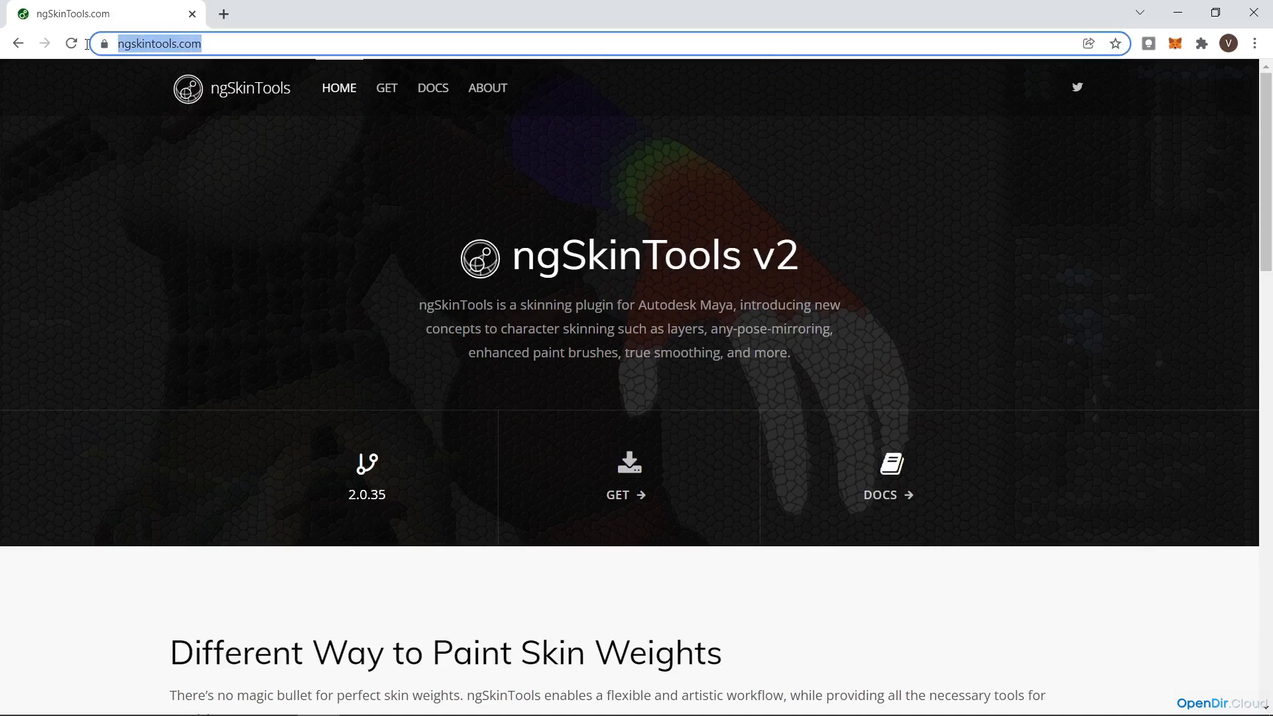
scroll(416, 230, down, 1)
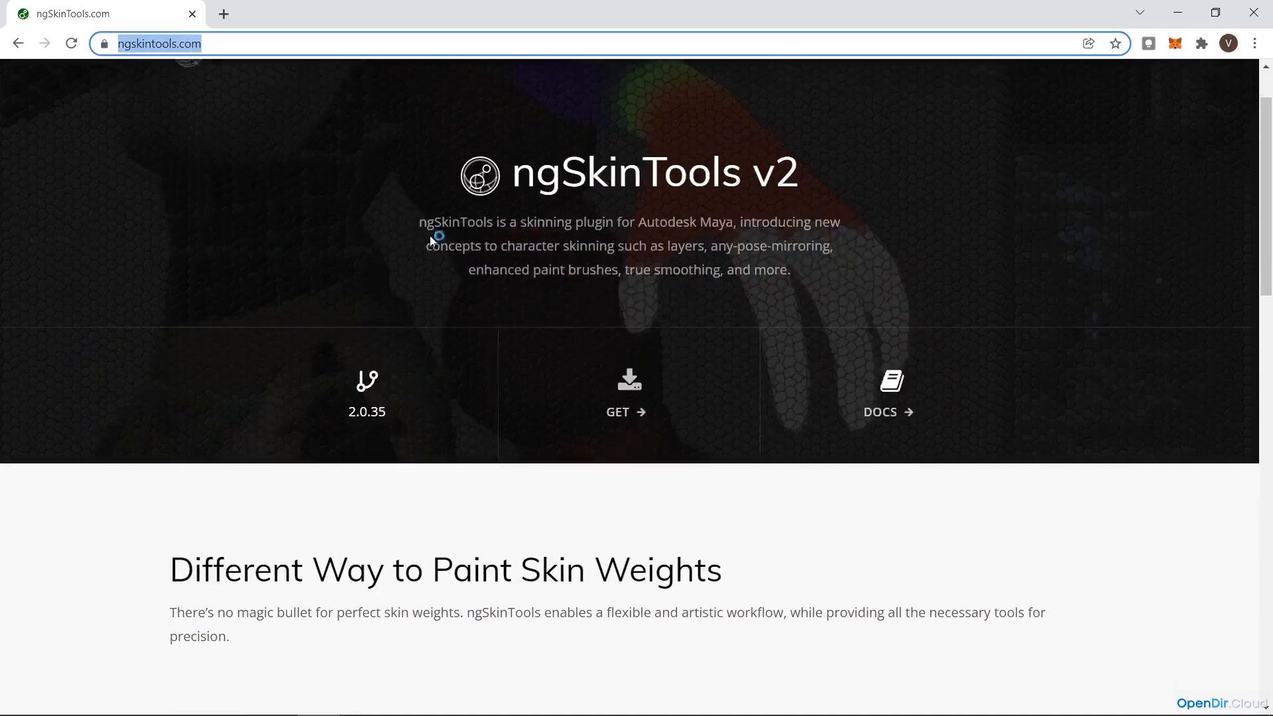
drag(419, 223, 810, 282)
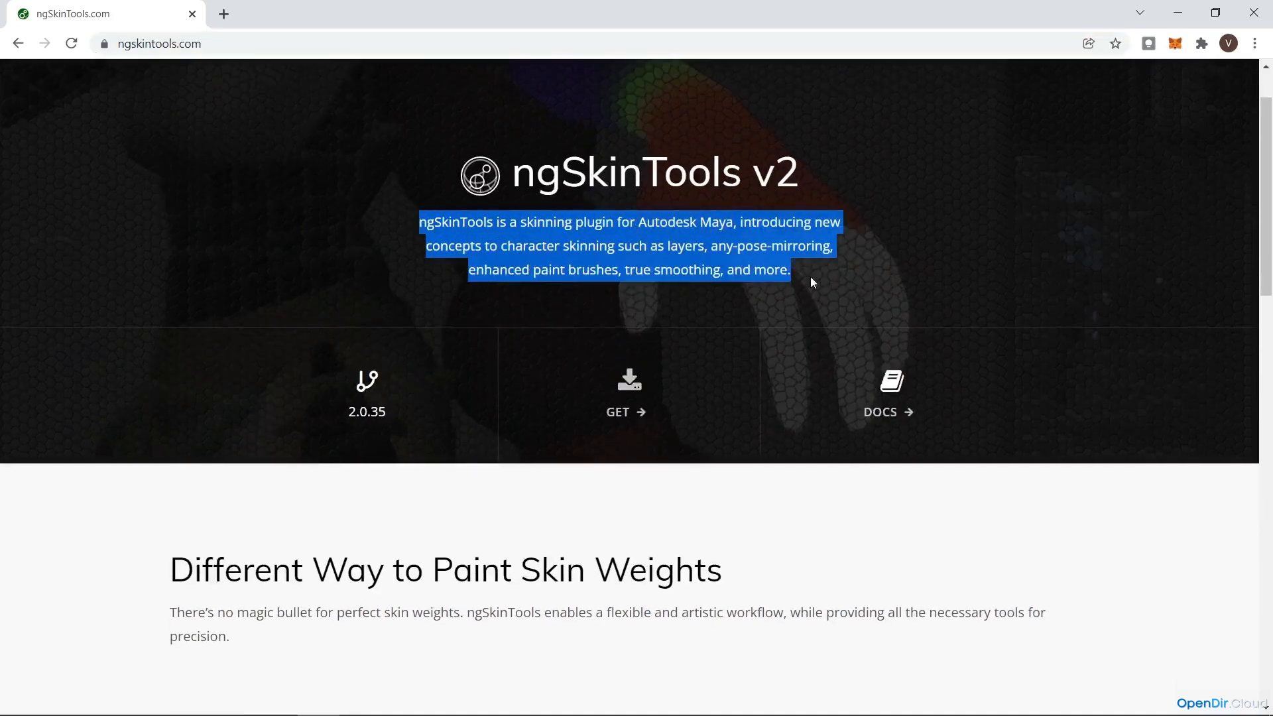
click(860, 292)
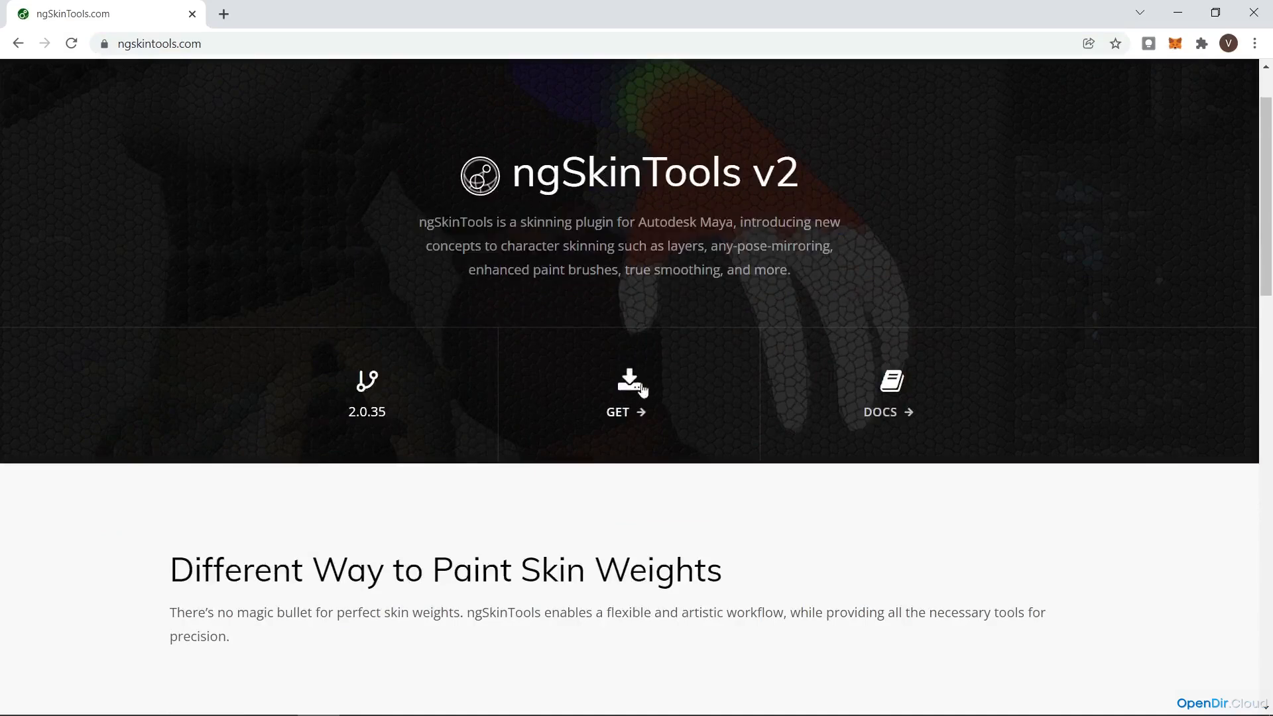
scroll(846, 353, down, 8)
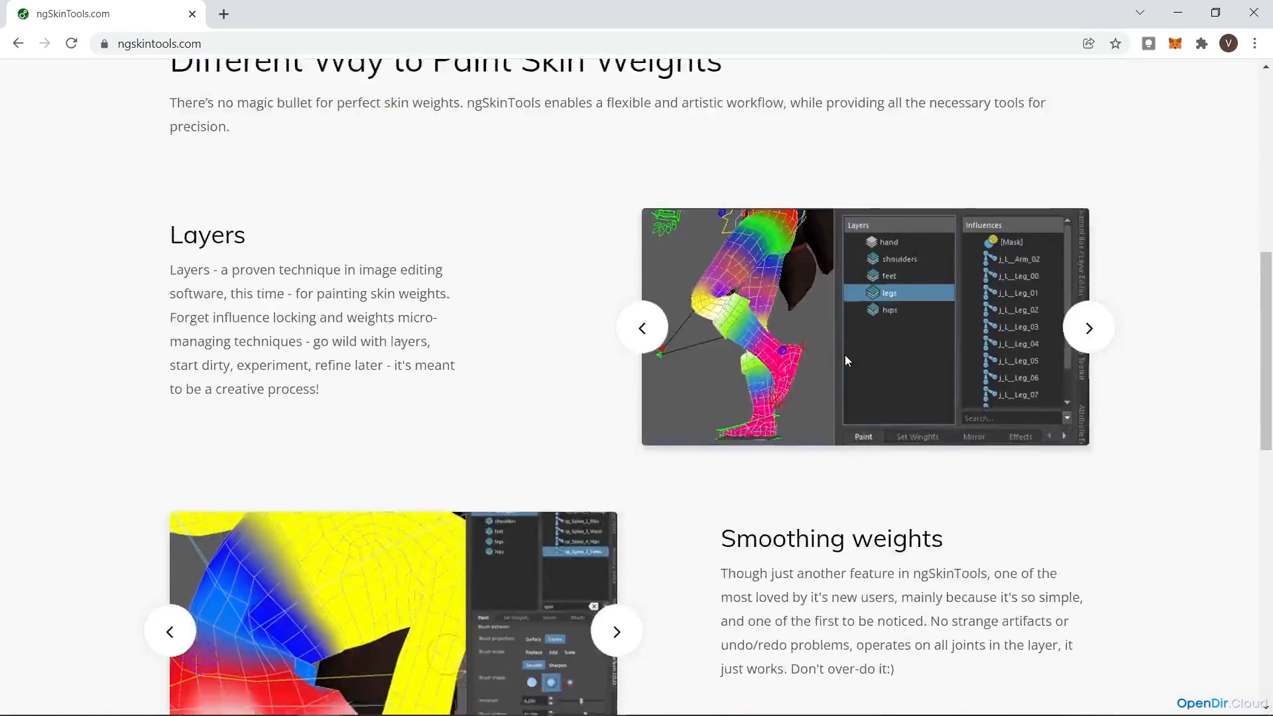
scroll(846, 360, down, 12)
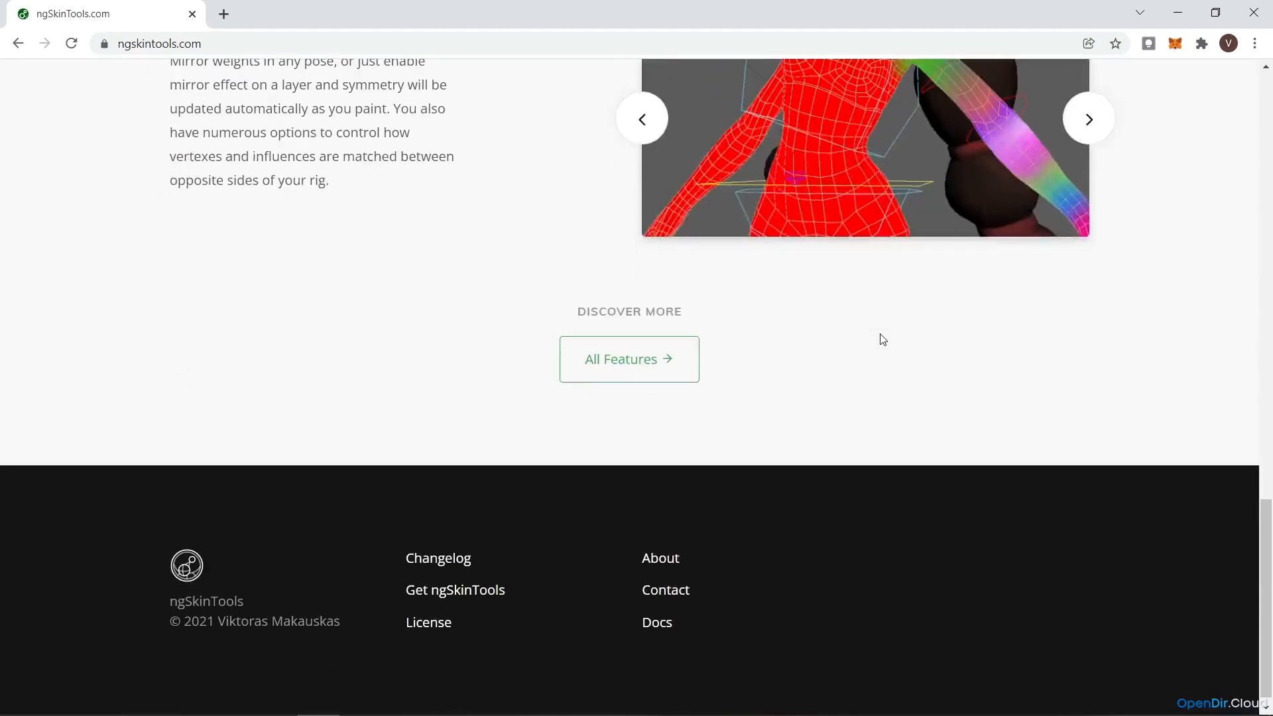
scroll(883, 342, up, 20)
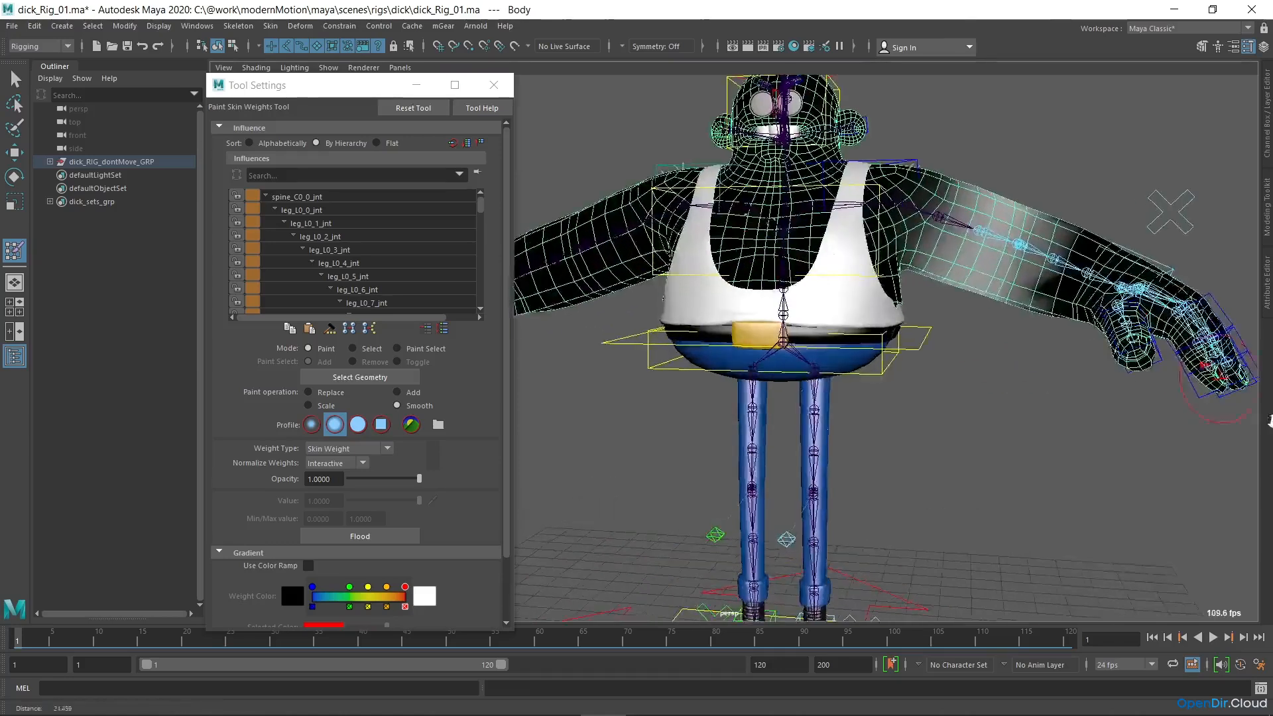
- Switch back to Maya's dick_Rig_01.ma scene and rotate the left hand's fingertip control finger_L0_fk2_ctl to bend the finger
alt+middle_drag(810, 424, 739, 384)
scroll(740, 385, up, 6)
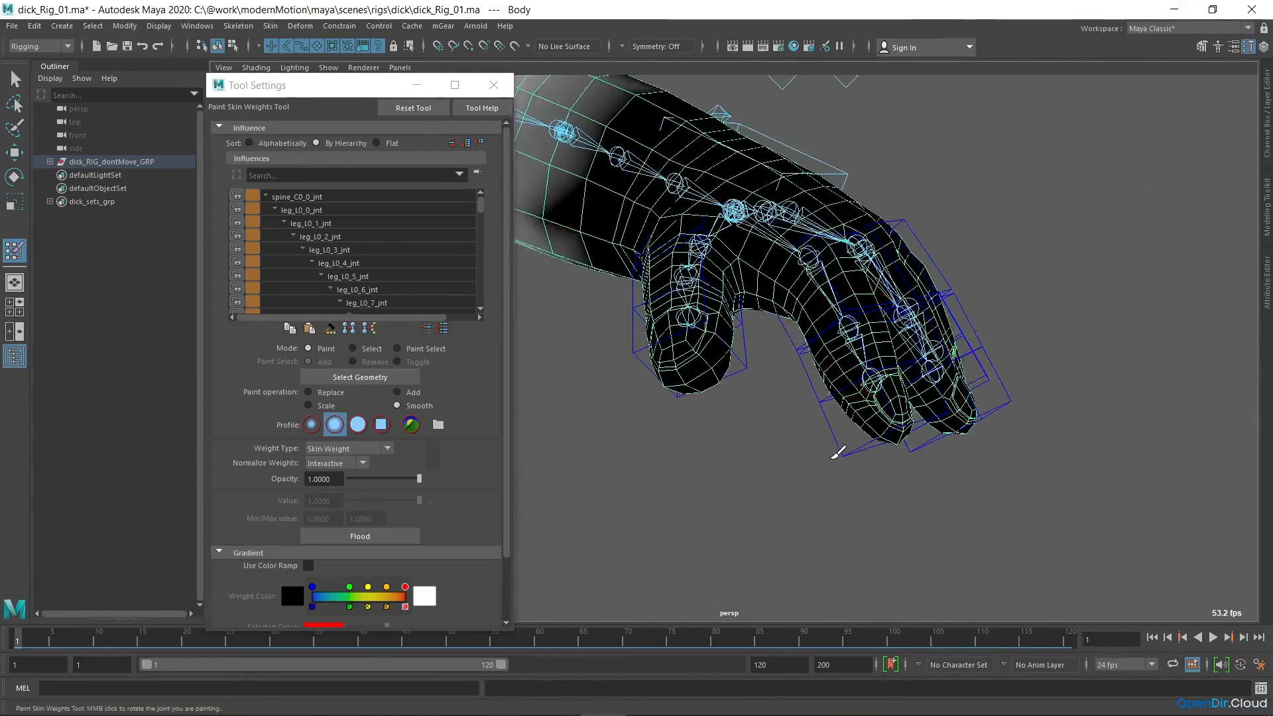
key(q)
drag(961, 420, 913, 488)
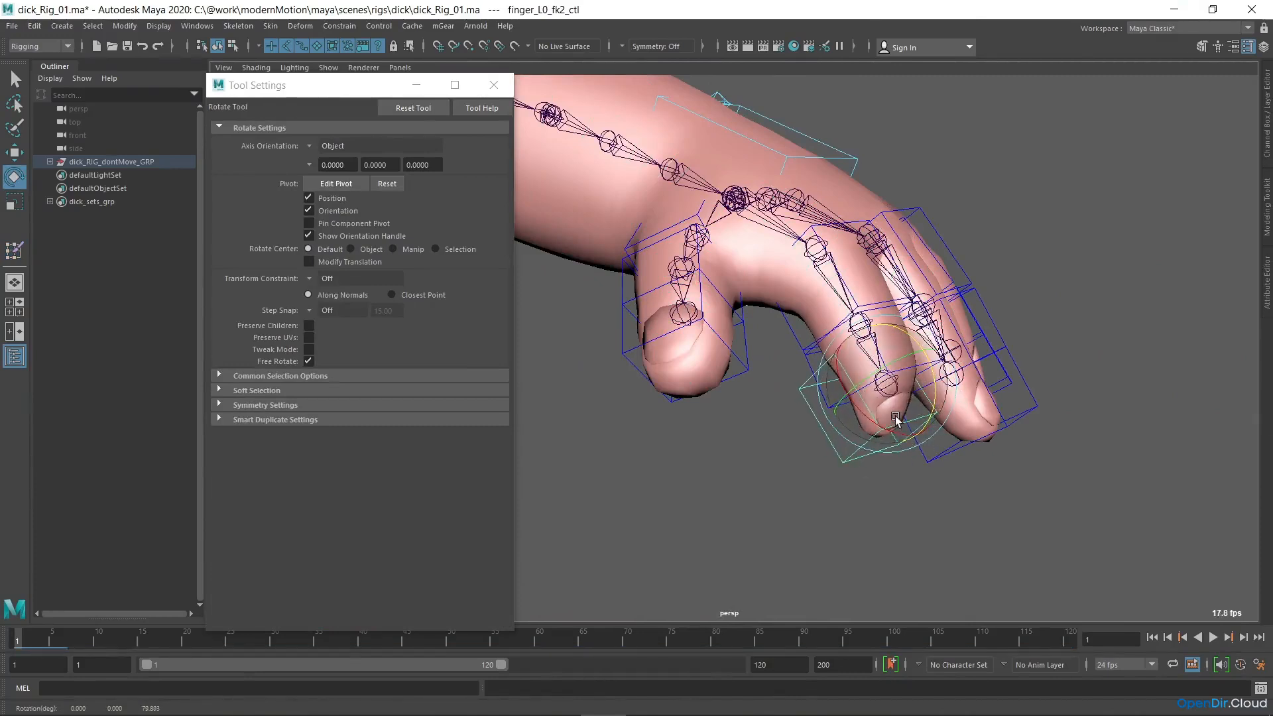
- Select the Body mesh, activate the Paint Skin Weights tool, and pick the bent finger's tip joint as the influence
key(q)
click(895, 348)
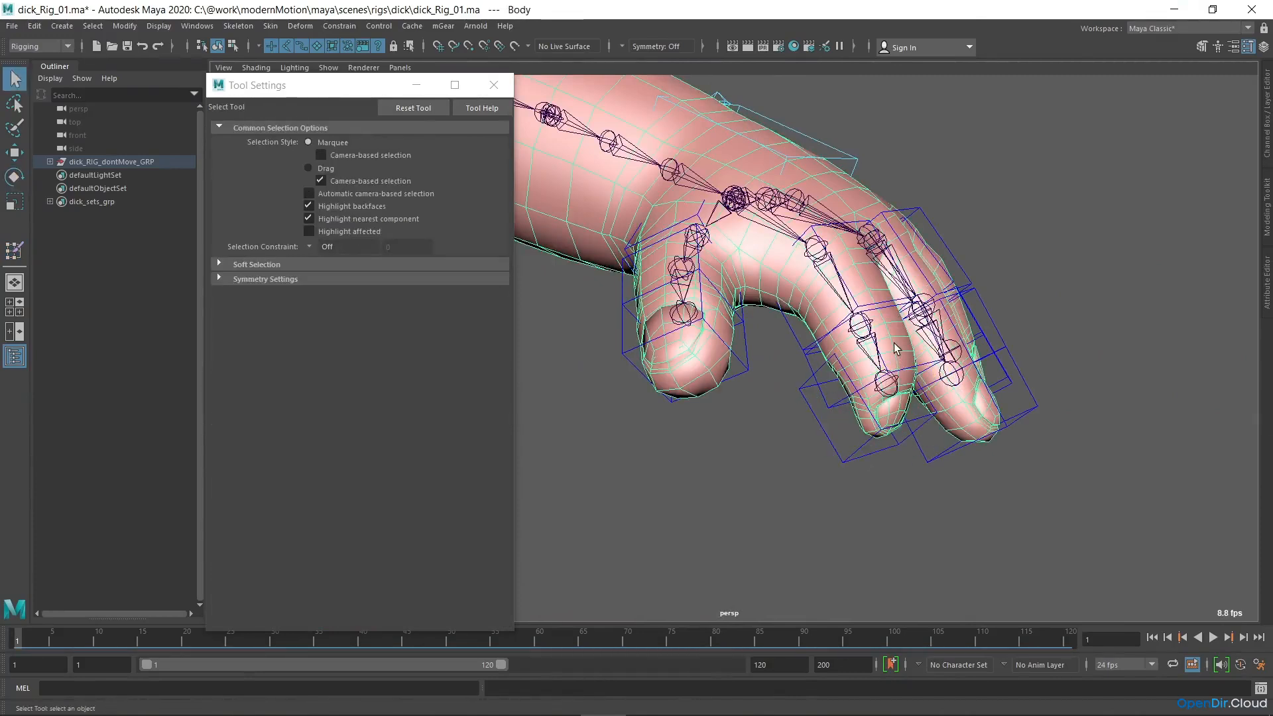
click(14, 250)
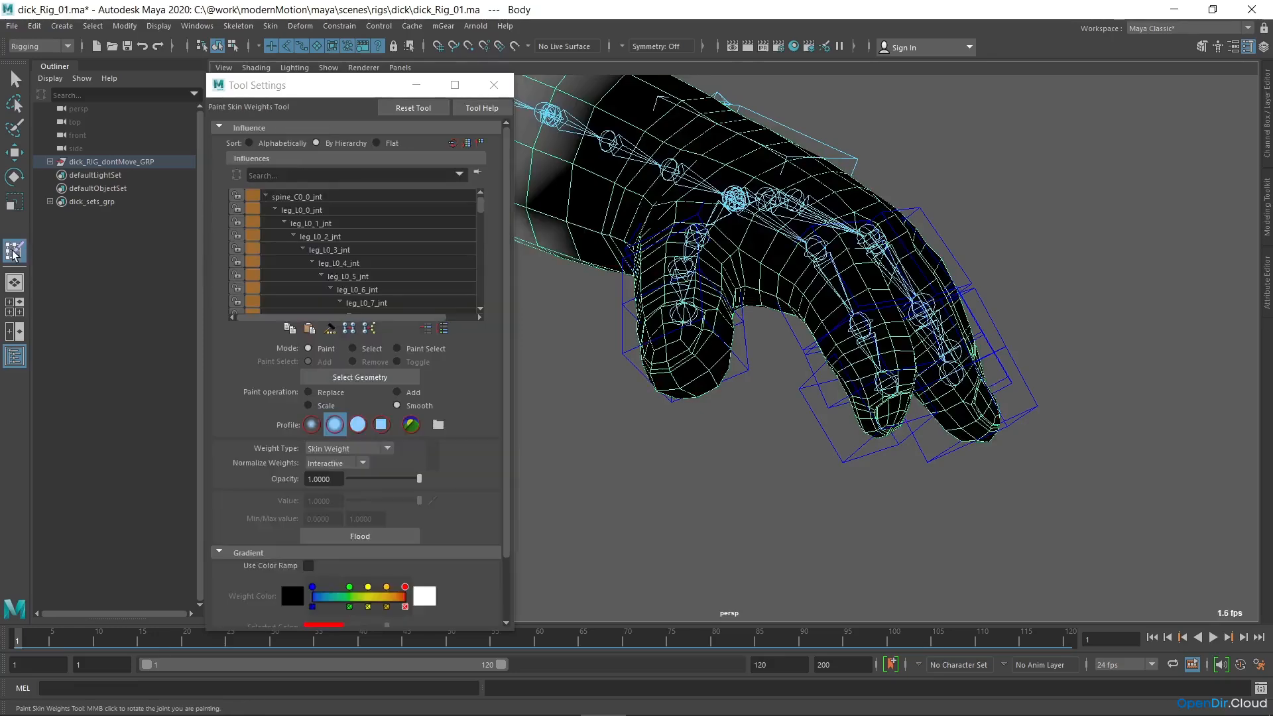
right_drag(889, 384, 888, 354)
- Select the bent finger's nail vertices, grow the selection around the fingertip, and flood it with weight 1 using Replace
click(363, 349)
click(891, 415)
double_click(899, 416)
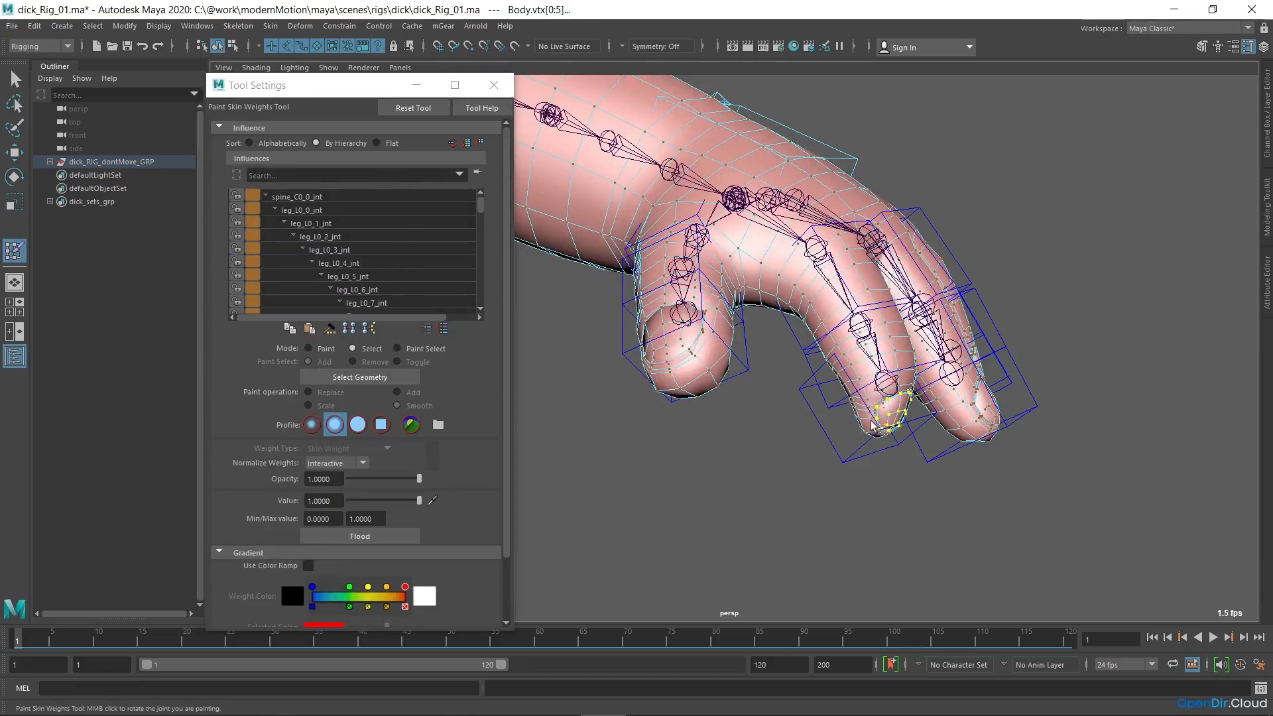
key(shift+period)
scroll(874, 425, up, 4)
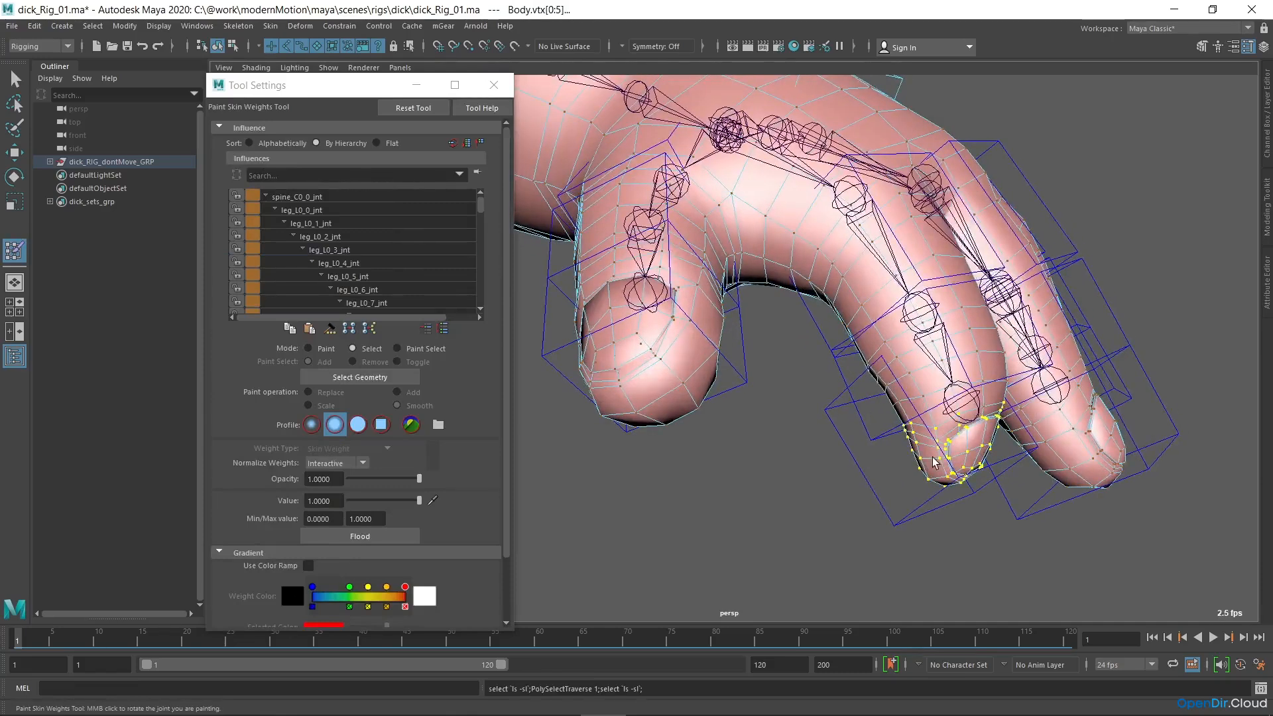
click(328, 349)
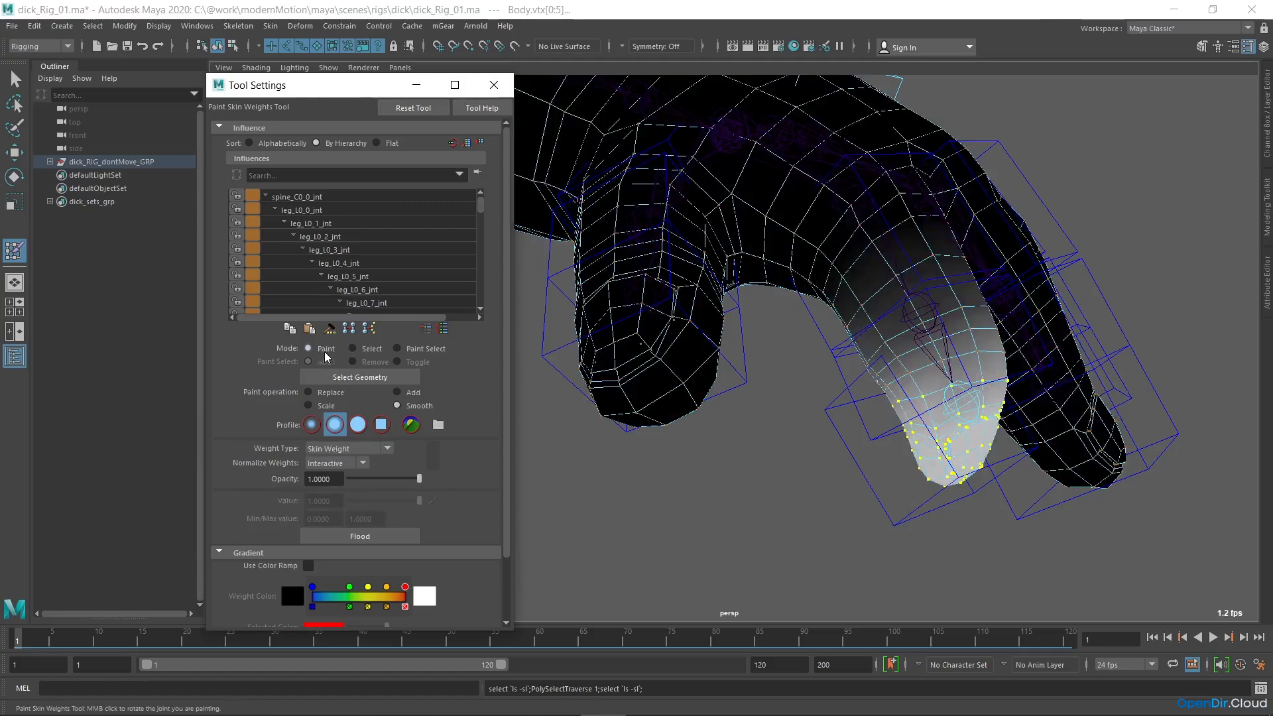
click(330, 392)
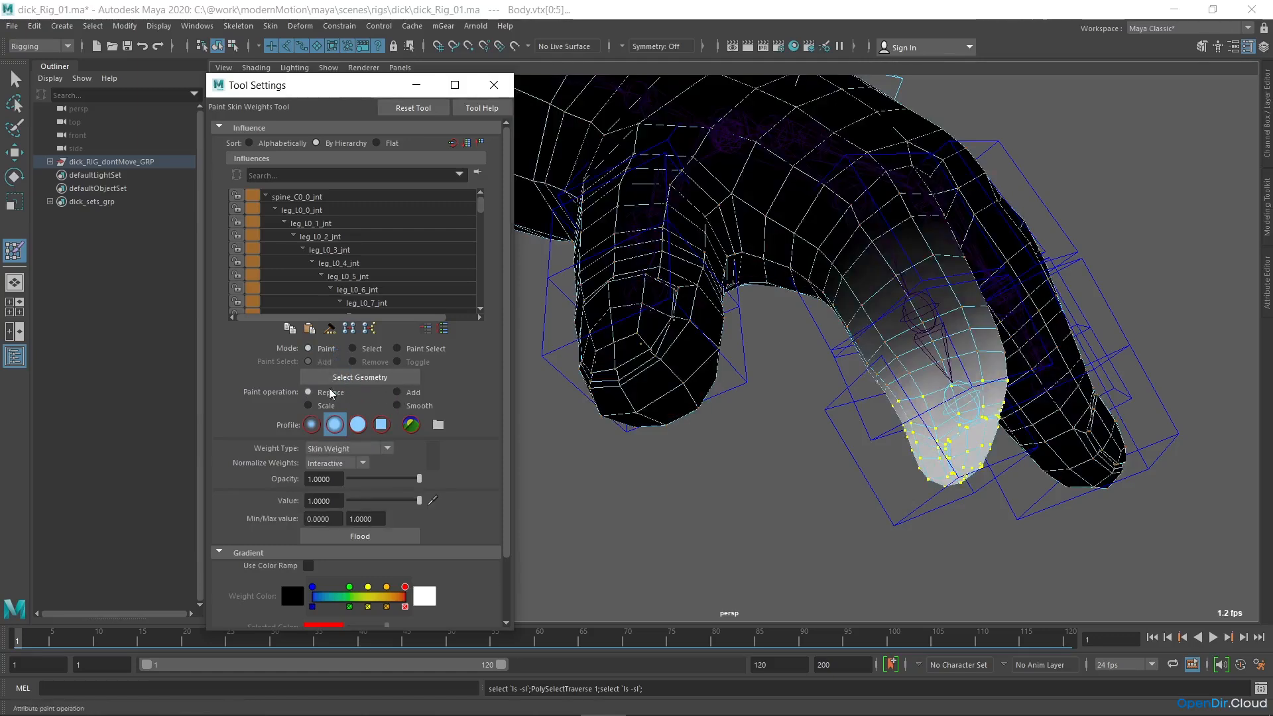
click(360, 536)
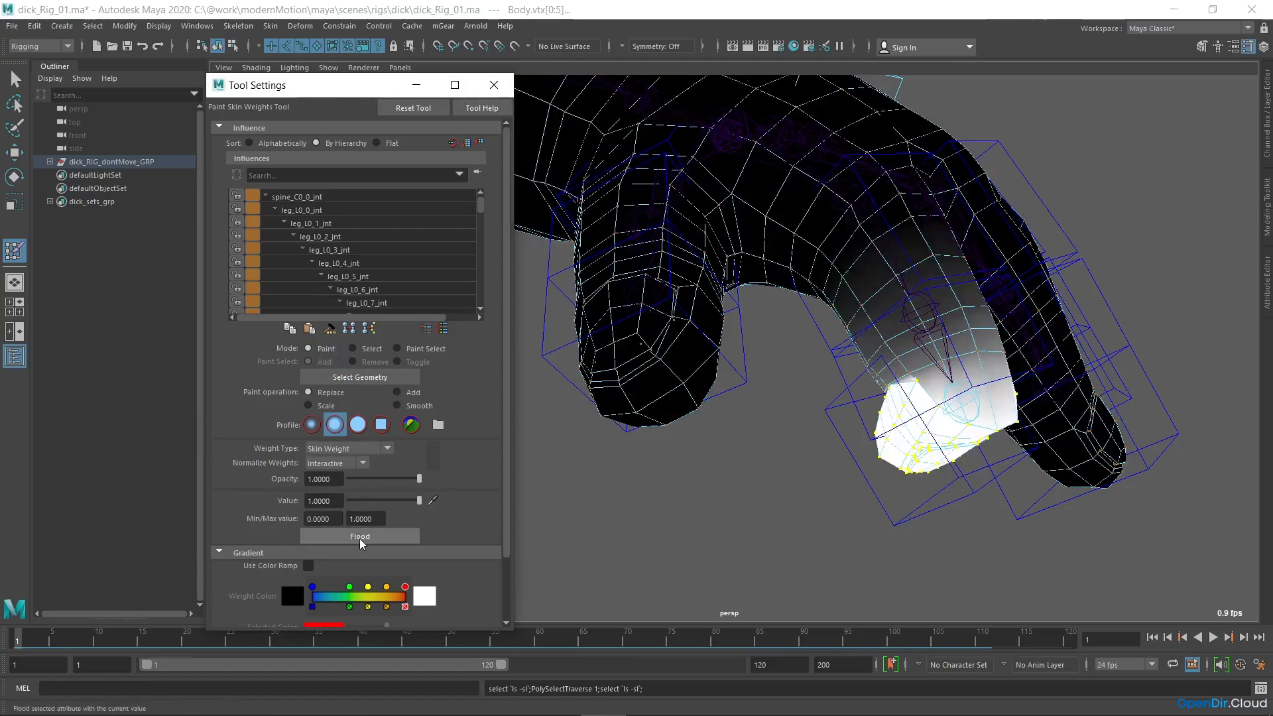
- Select the ring of vertices just above the bent fingertip and flood its weights three times with the Smooth operation
alt+drag(953, 419, 696, 392)
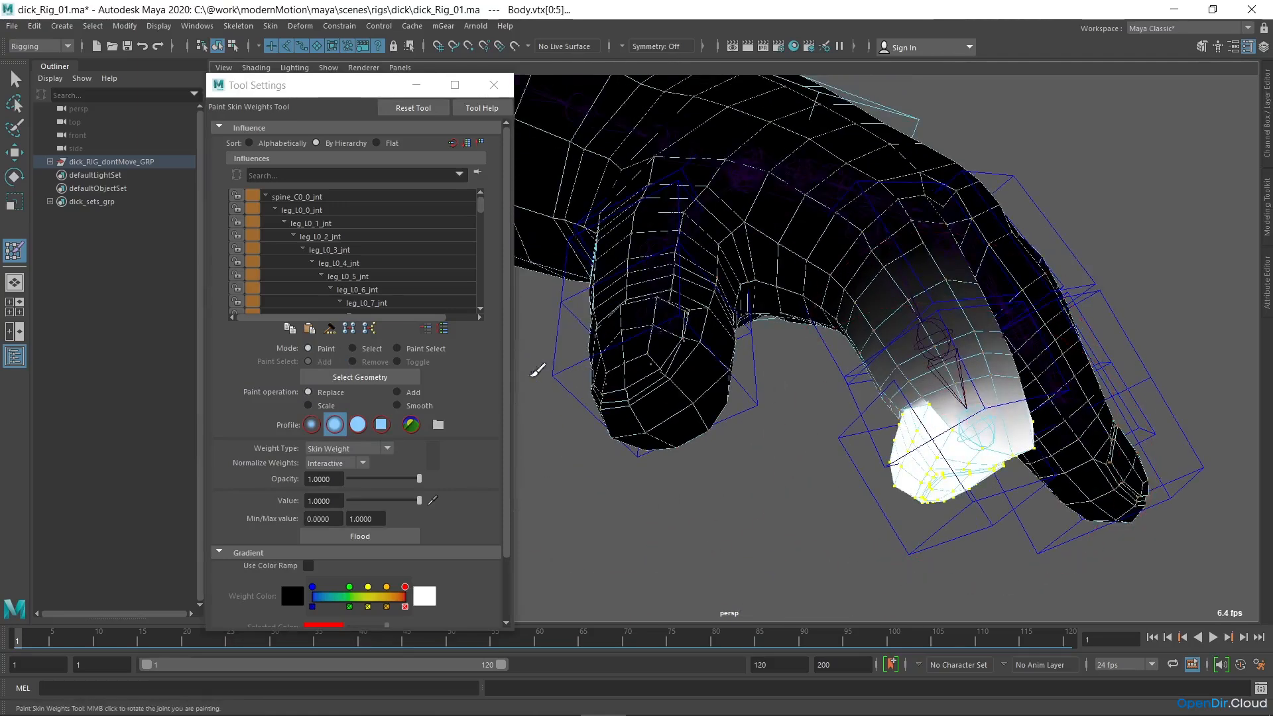
click(373, 349)
mouse_move(992, 383)
mouse_down()
mouse_move(1020, 384)
mouse_move(979, 388)
mouse_up()
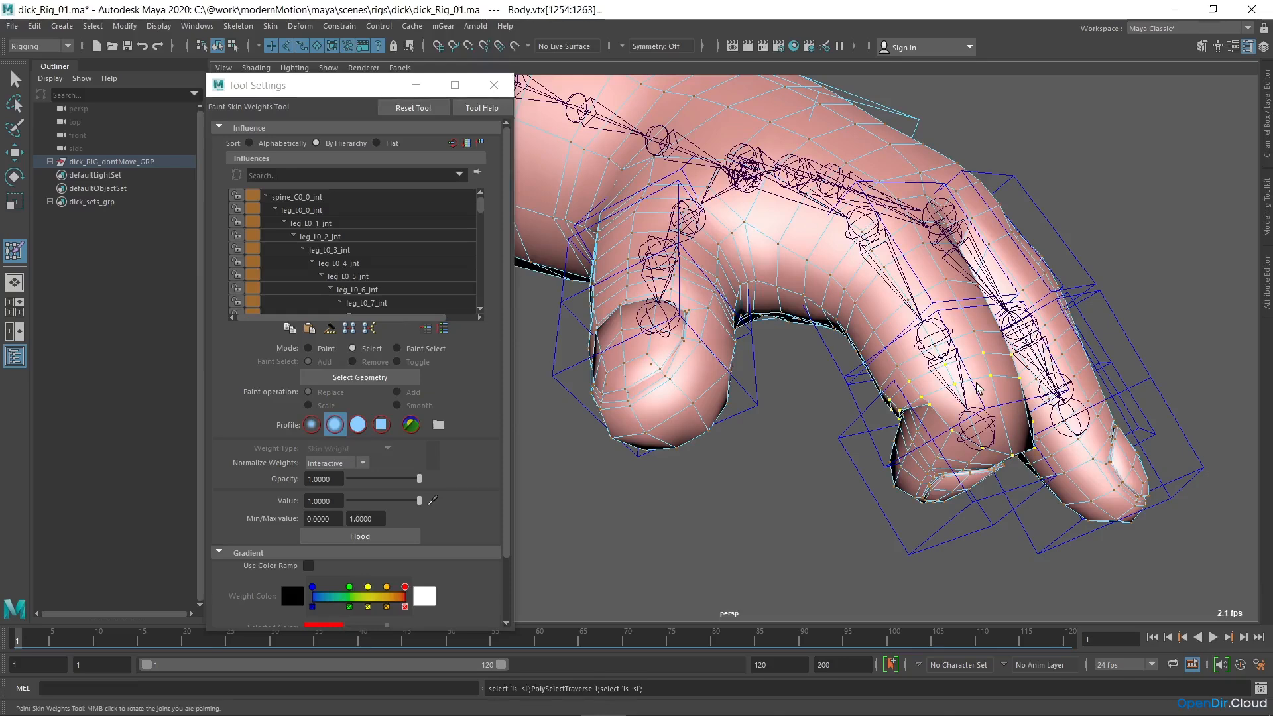
click(308, 348)
click(397, 405)
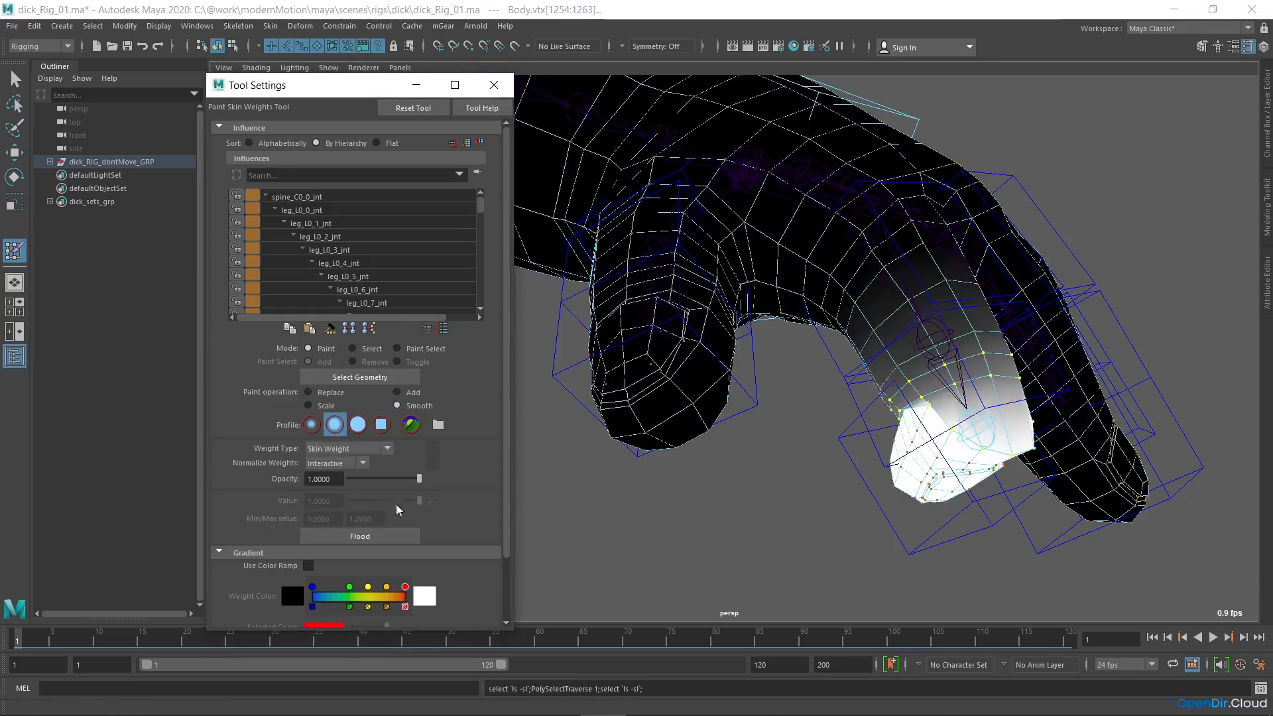
click(388, 537)
click(388, 537)
click(388, 537)
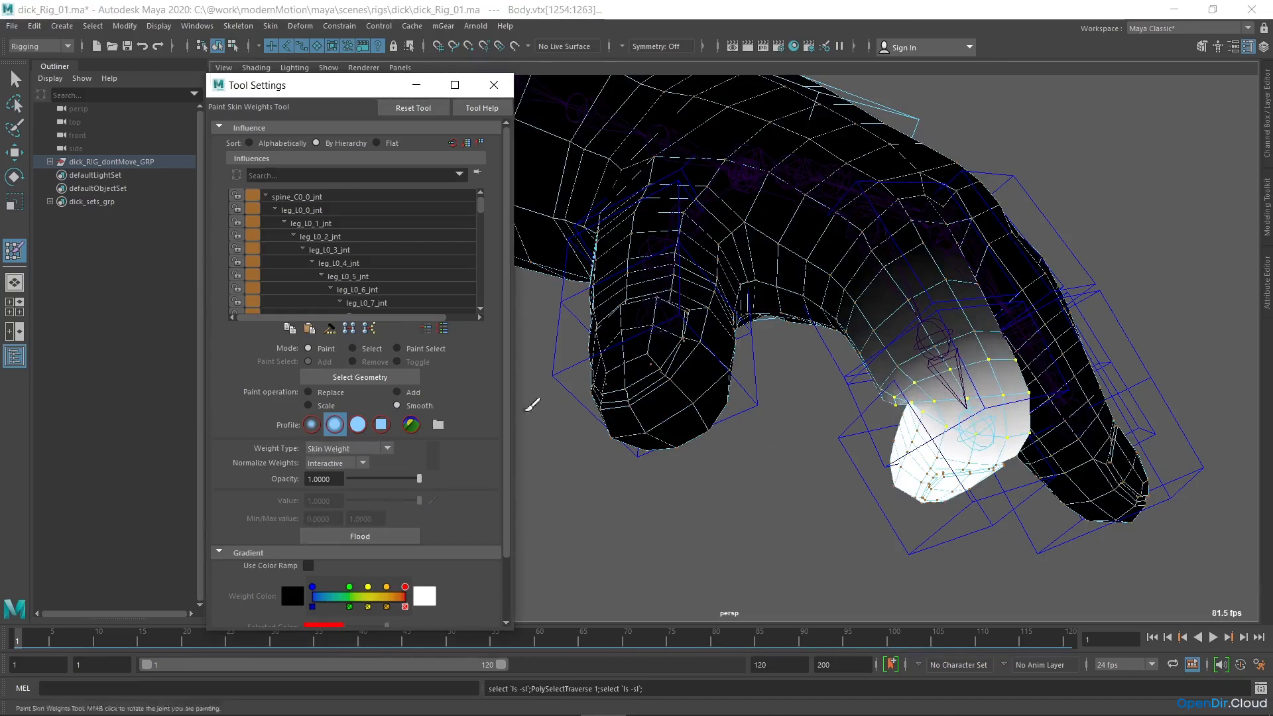
- Select the next vertex ring up the bent finger and flood its weights twice with Smooth
click(974, 331)
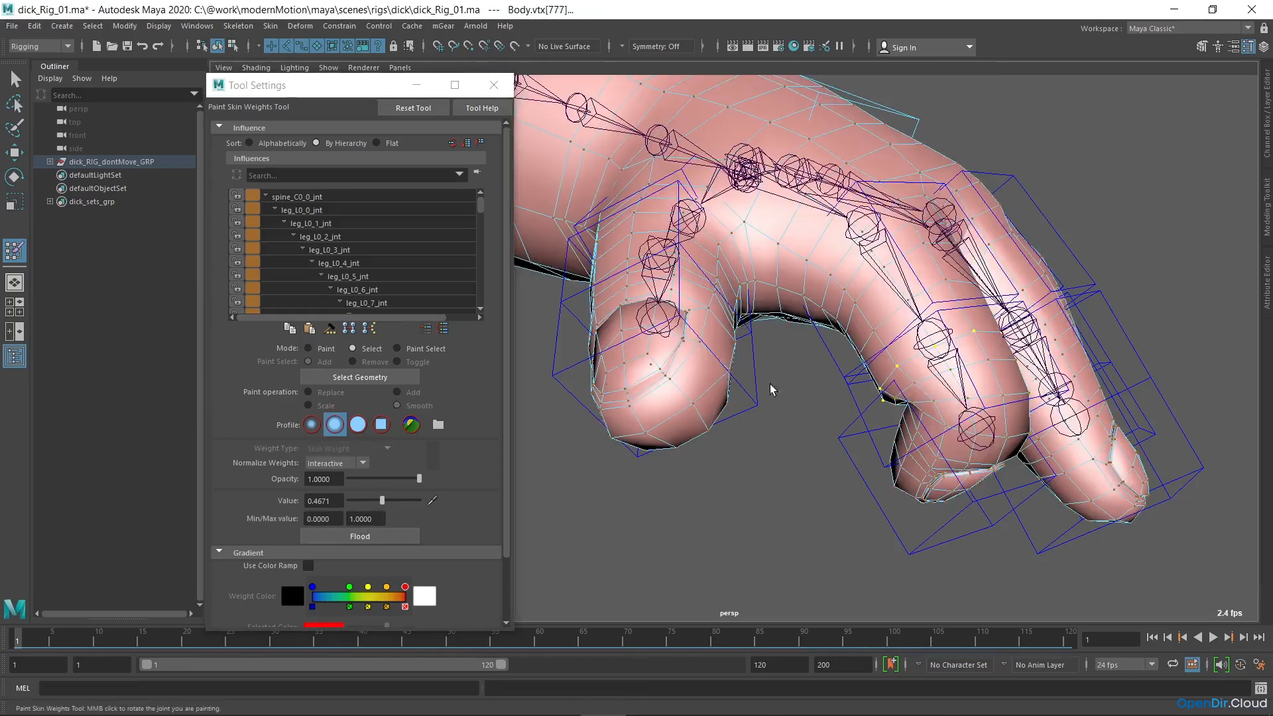
click(317, 349)
click(389, 536)
click(390, 535)
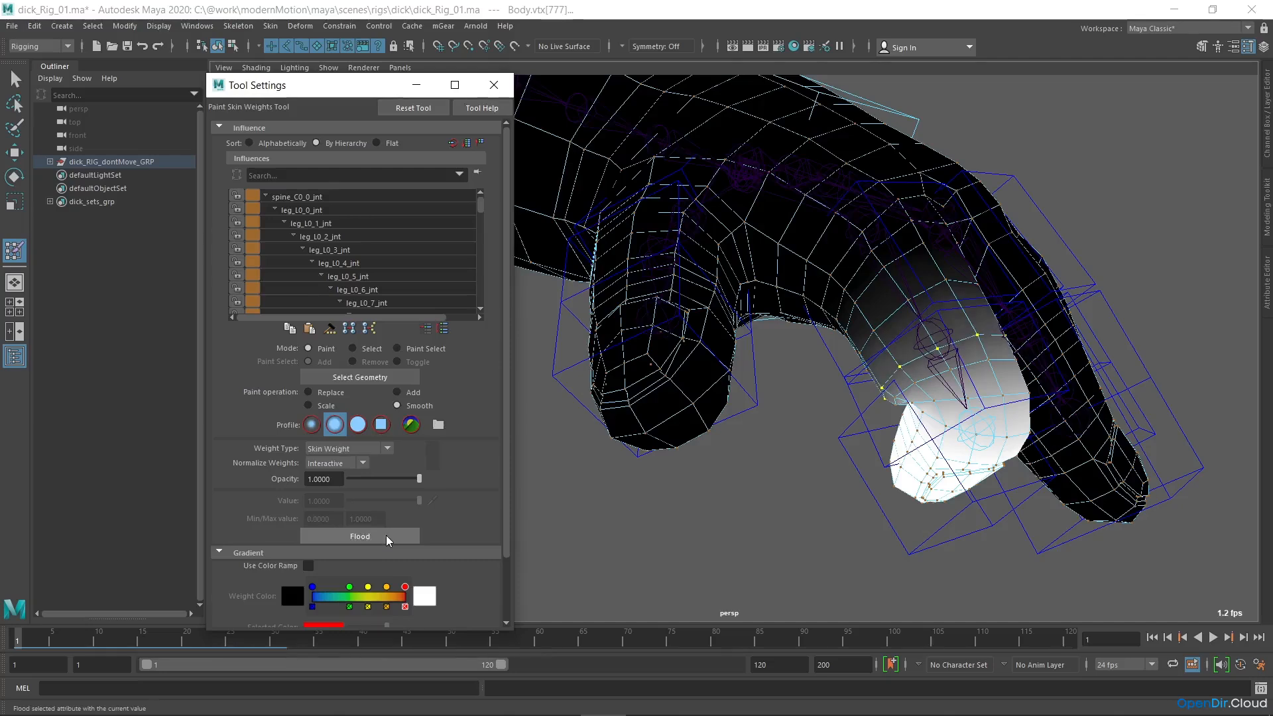
- Leave weight painting and reset the left fingertip control finger_L0_fk2_ctl to its default pose
key(q)
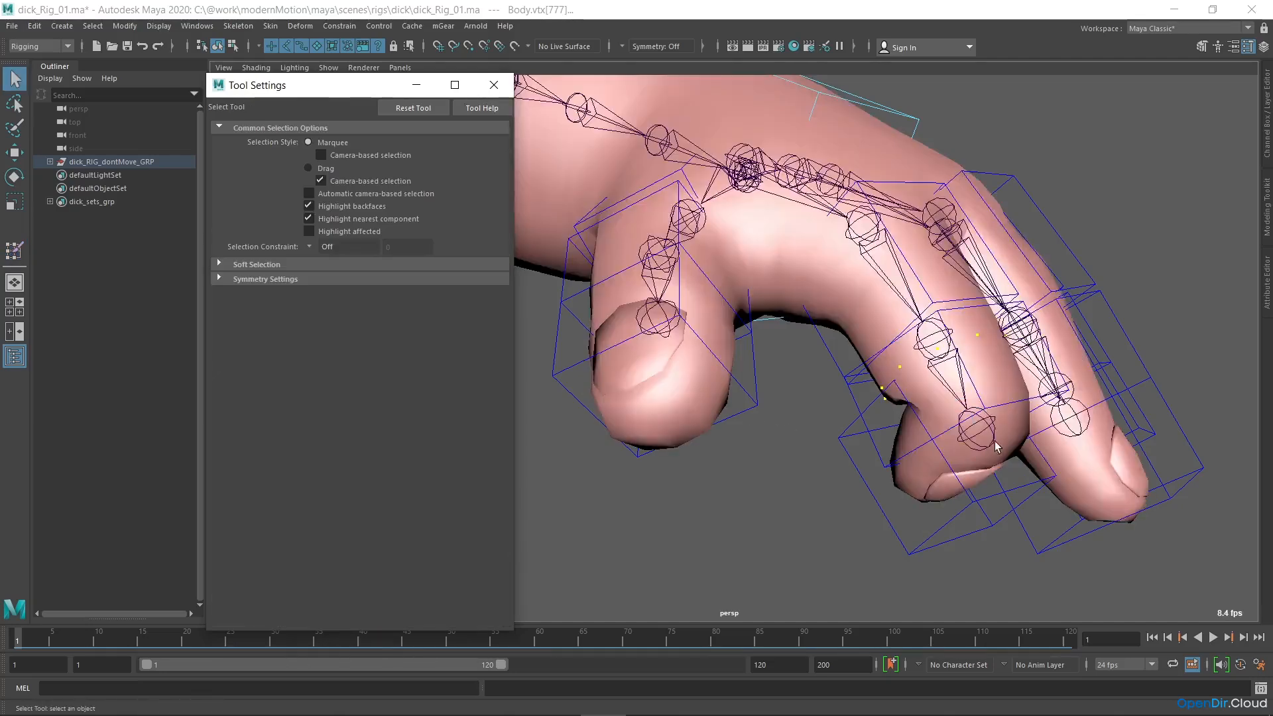
scroll(1051, 449, down, 3)
click(816, 440)
right_click(821, 441)
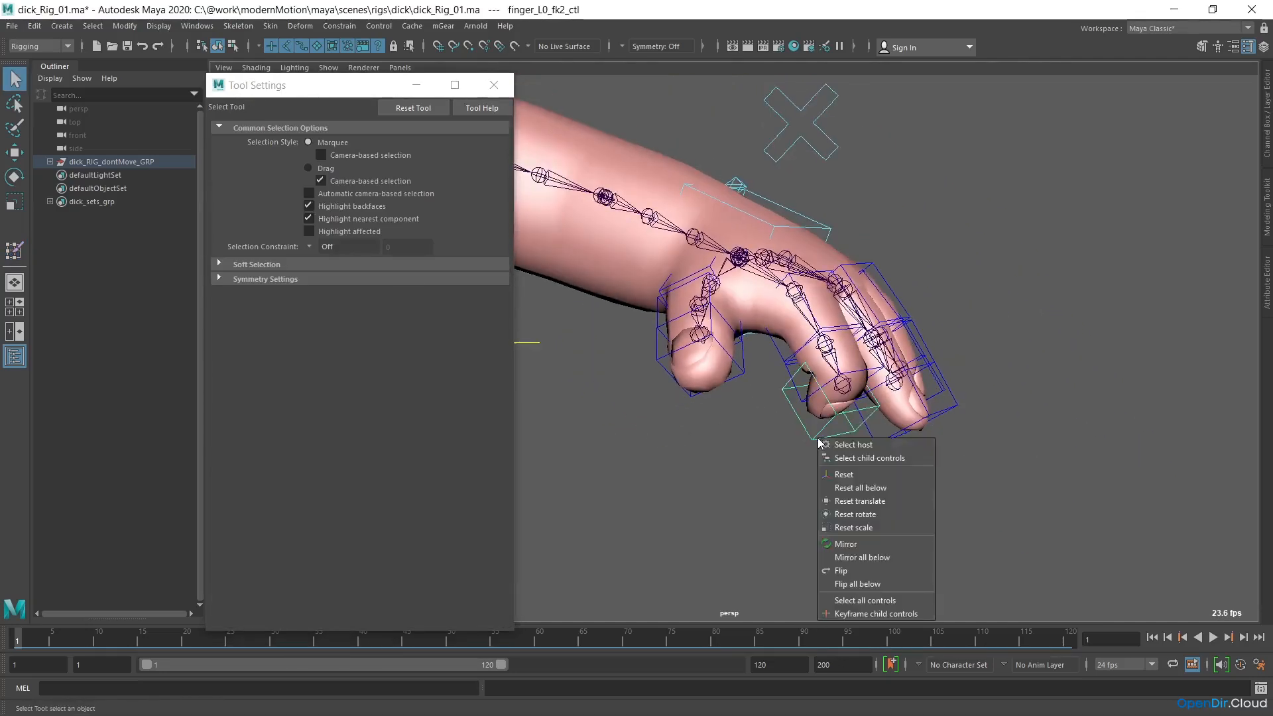
click(839, 474)
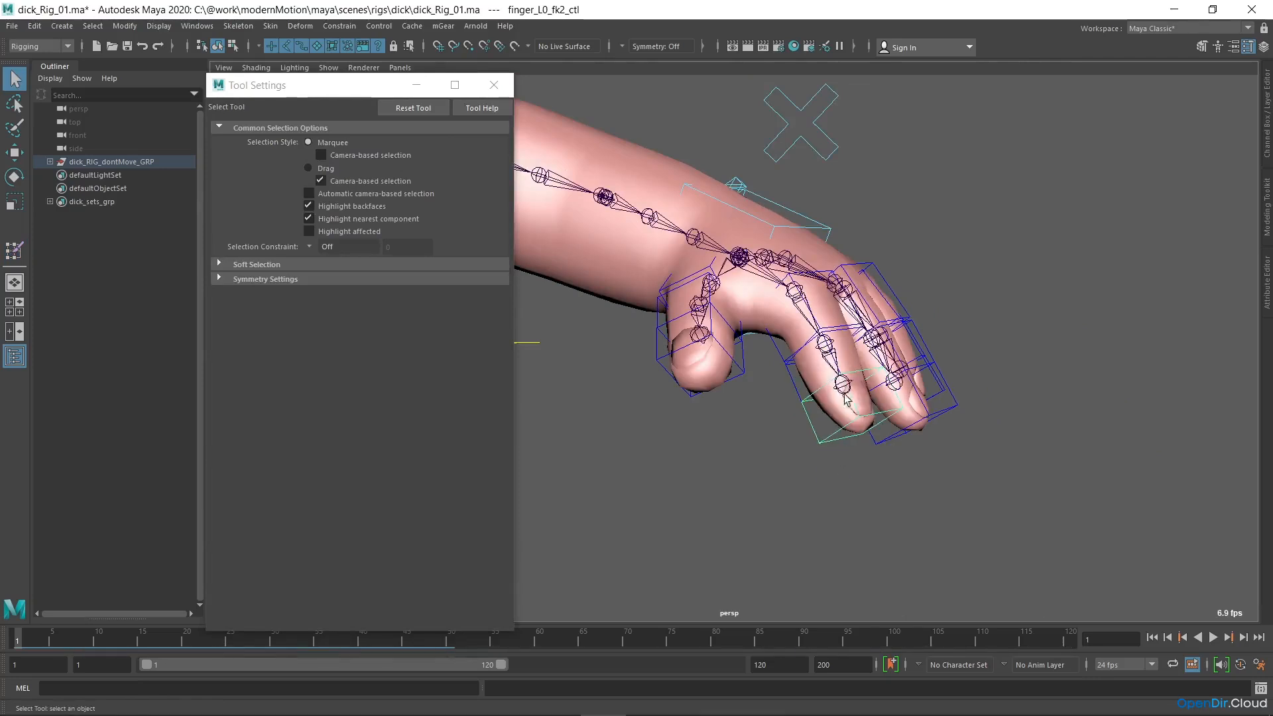
- Mirror the Body mesh's skin weights across YZ, positive to negative, with Closest joint and Label as the influence associations
click(807, 332)
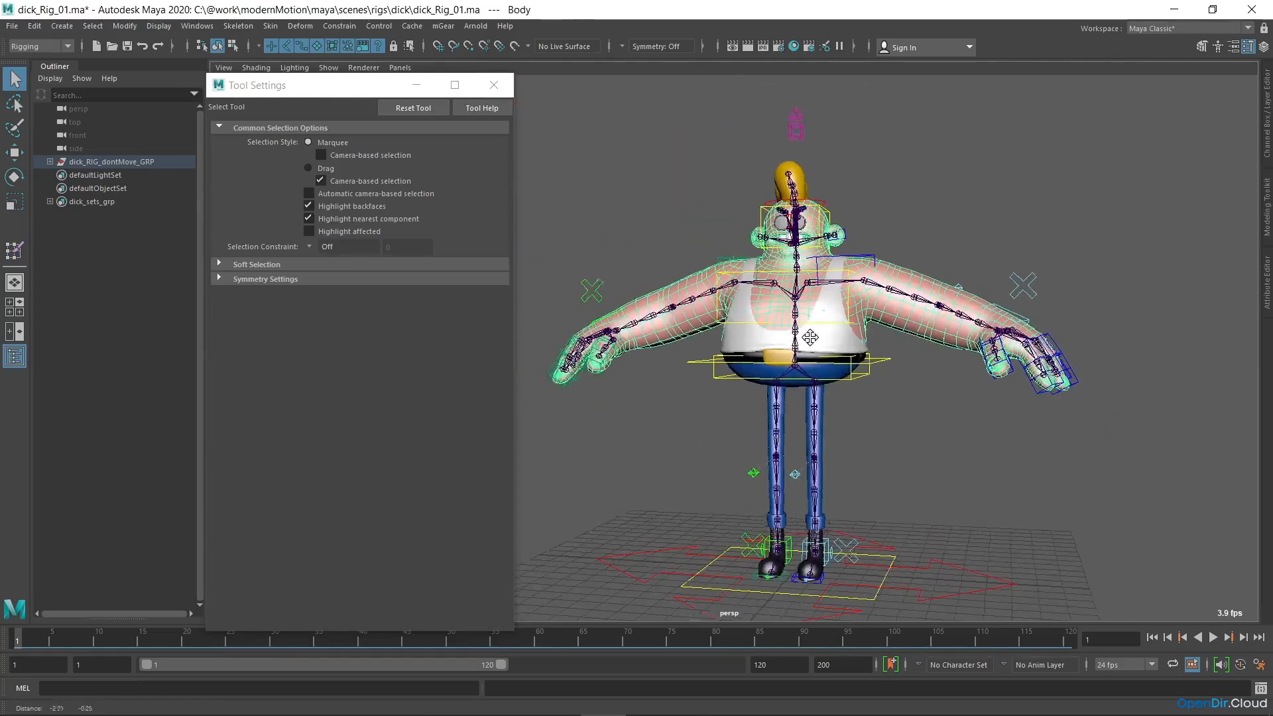
click(271, 26)
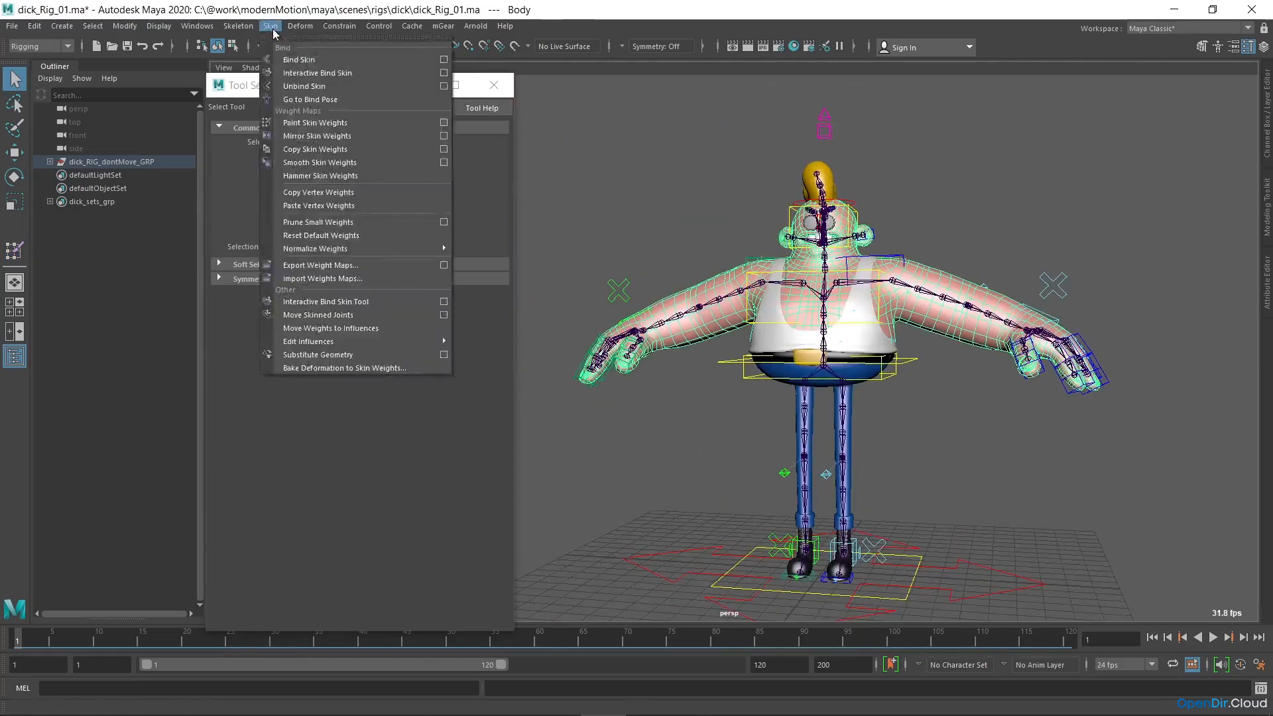
click(443, 137)
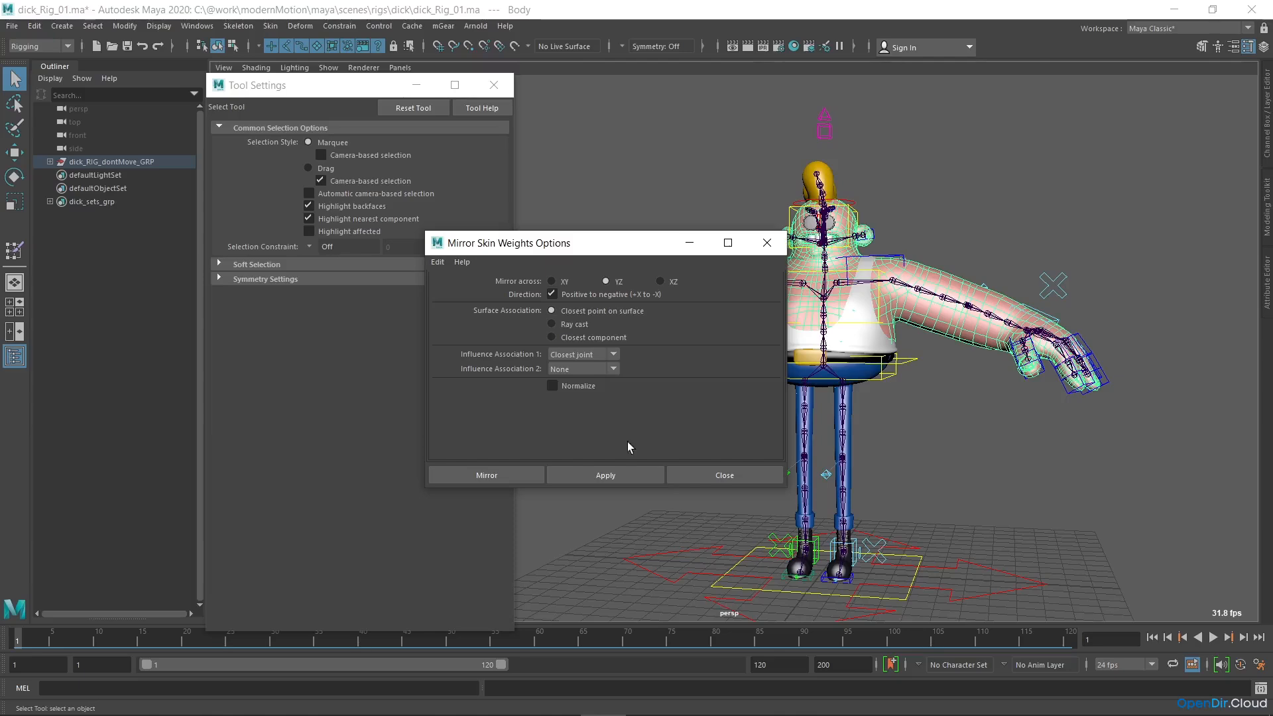
click(614, 369)
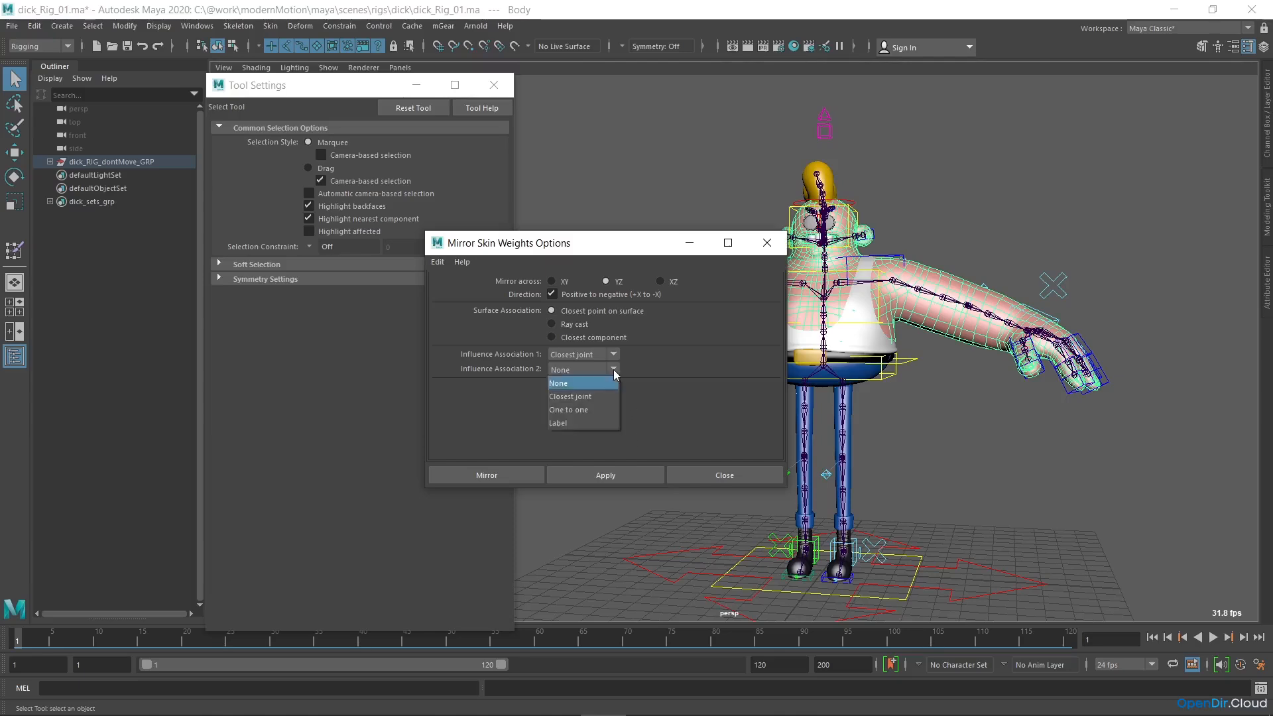
click(570, 424)
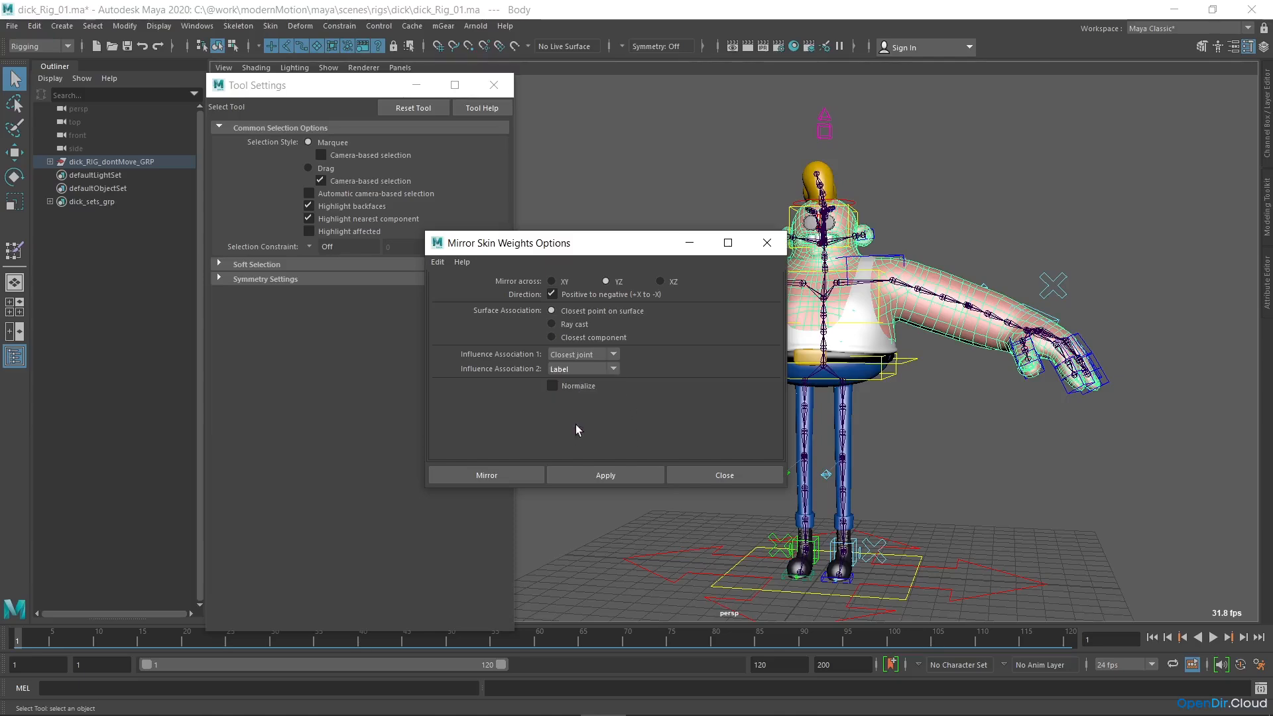
click(529, 474)
- Rotate the right fingertip control finger_R0_fk2_ctl to test the mirrored weights, undo the rotation, and clear the selection
key(f)
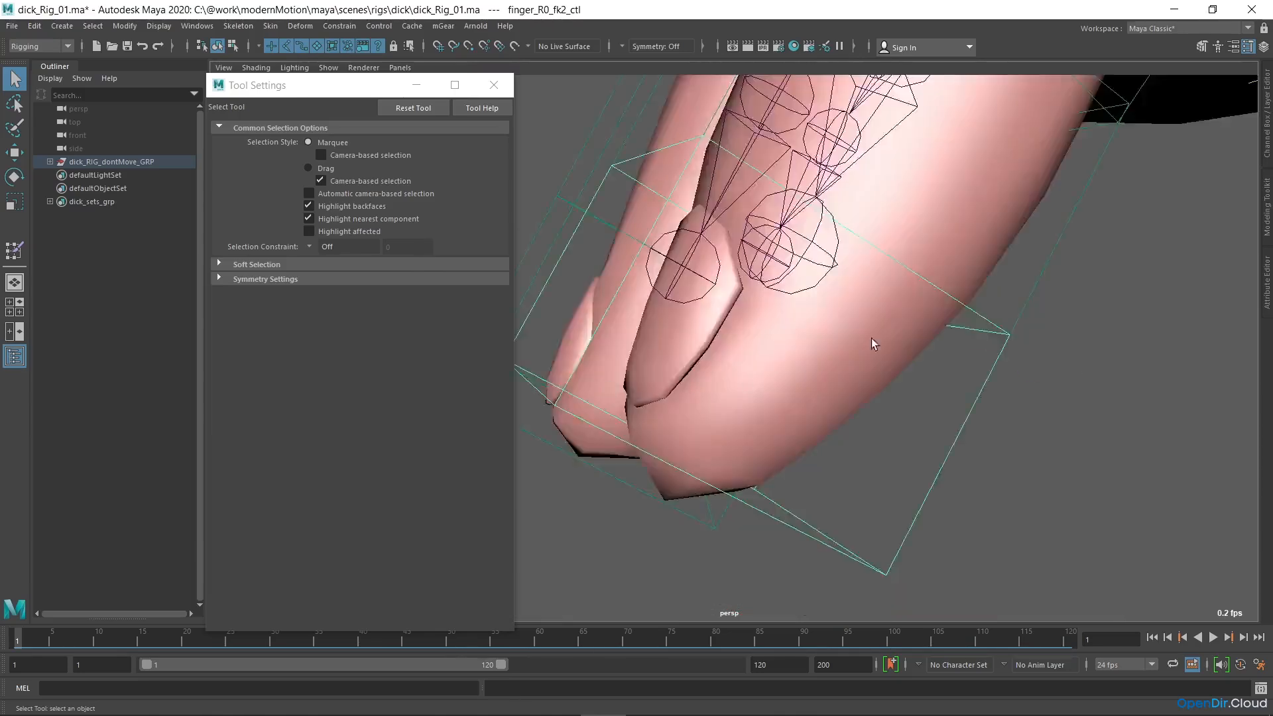
alt+right_drag(871, 338, 726, 343)
key(e)
drag(709, 342, 742, 378)
key(ctrl+z)
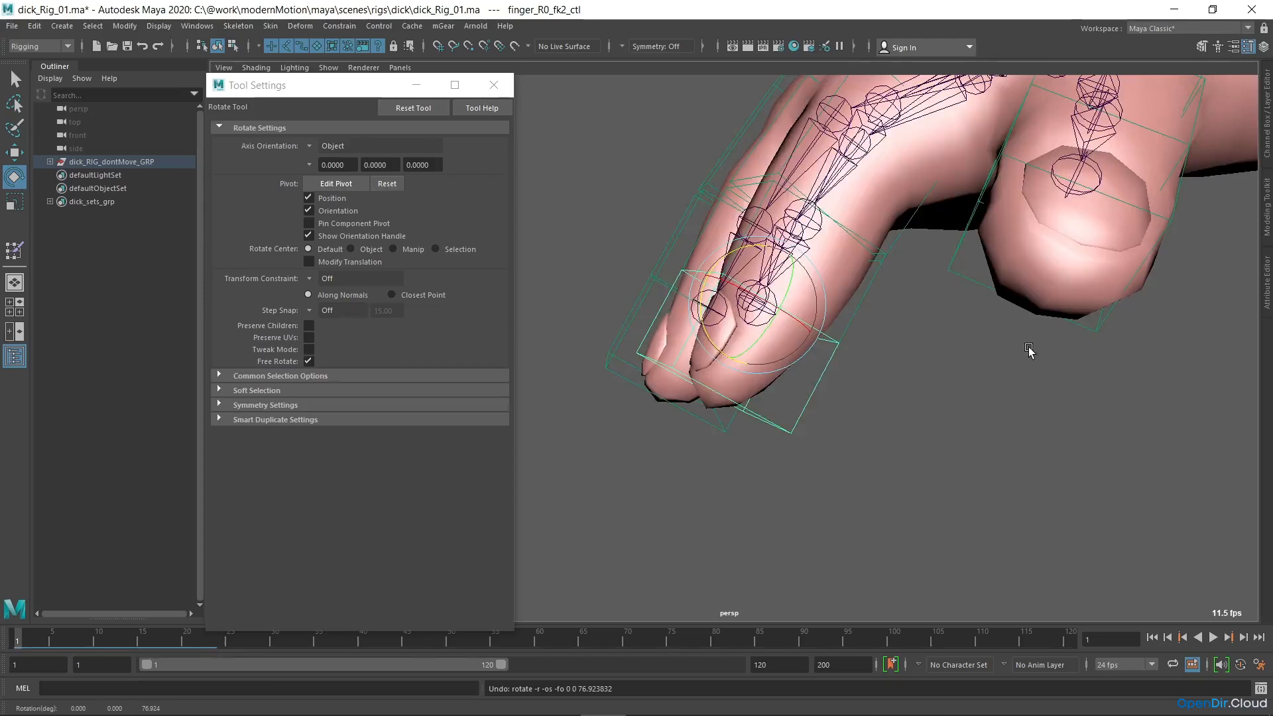
key(a)
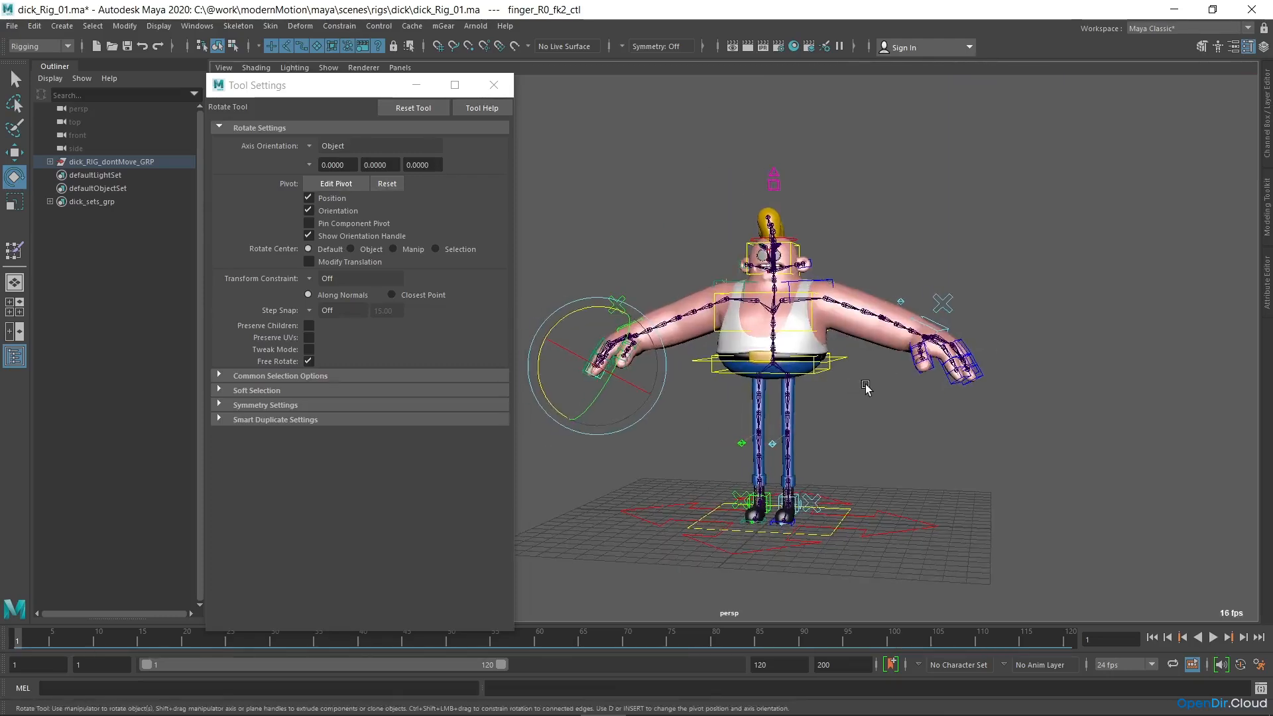
key(q)
click(872, 396)
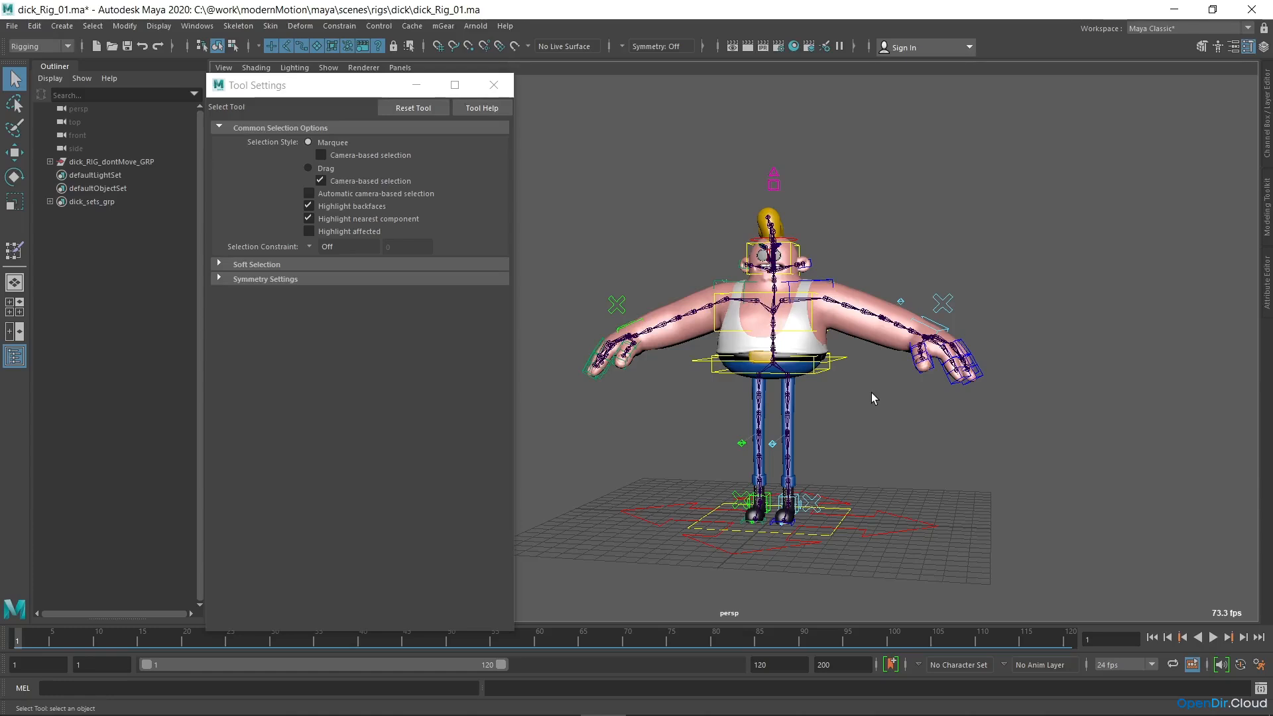
- Open the Copy Skin Weights options and examine the surface association and Influence Association 2 choices
click(270, 26)
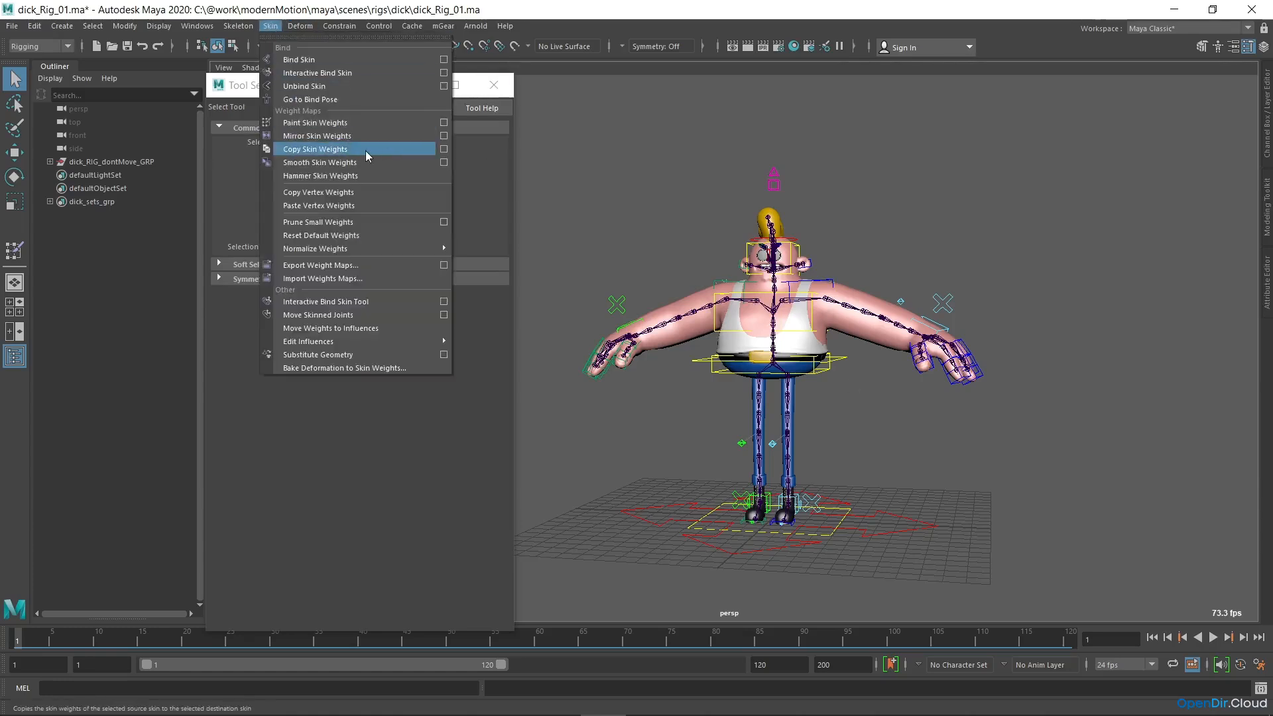
click(443, 150)
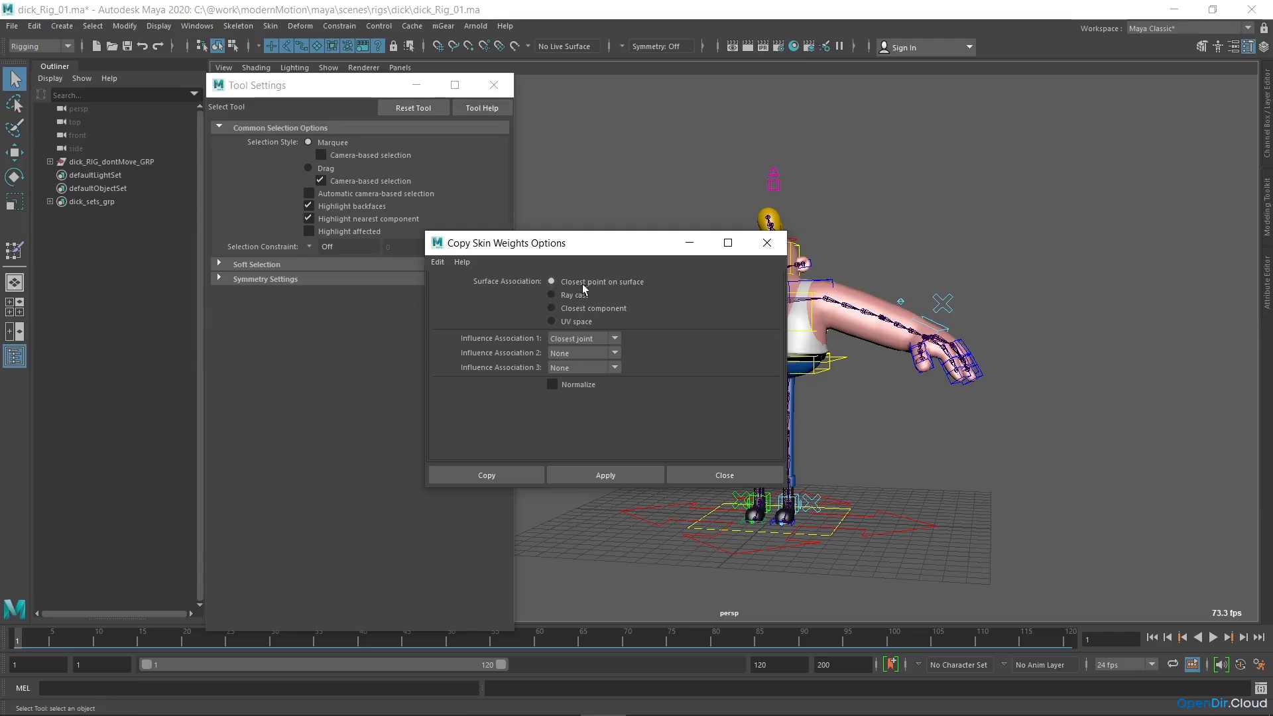
click(586, 353)
click(686, 388)
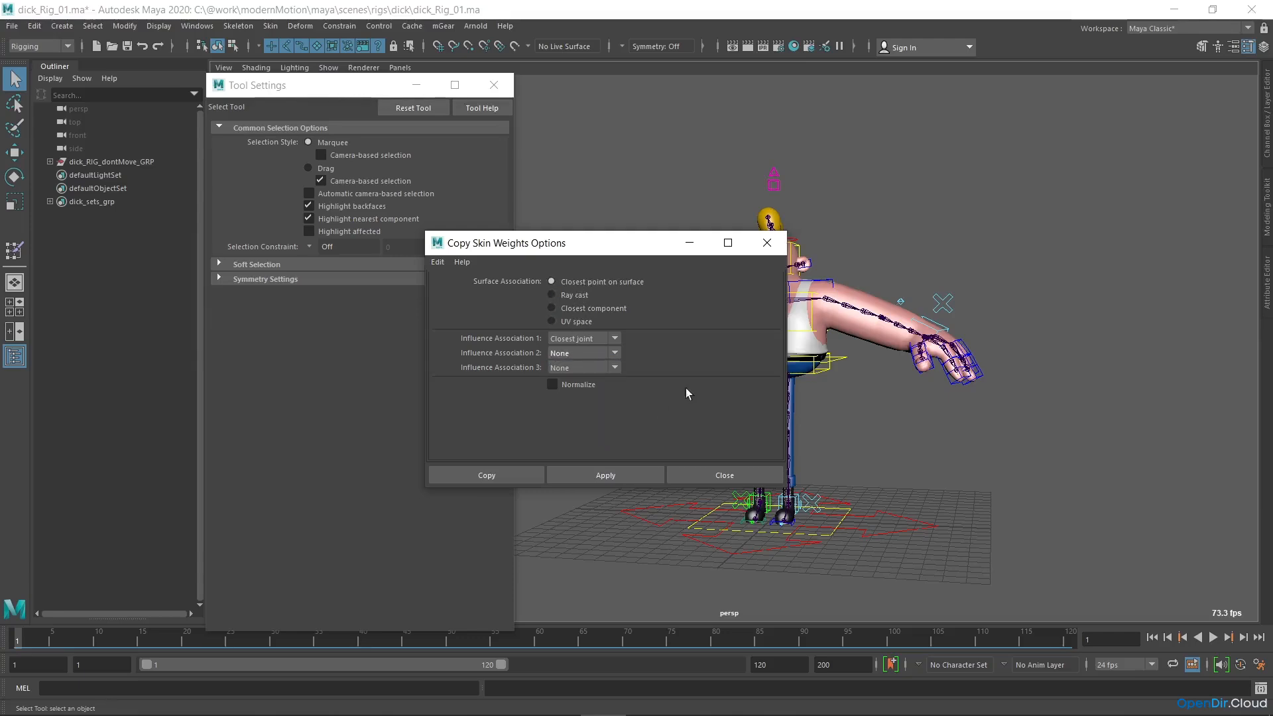